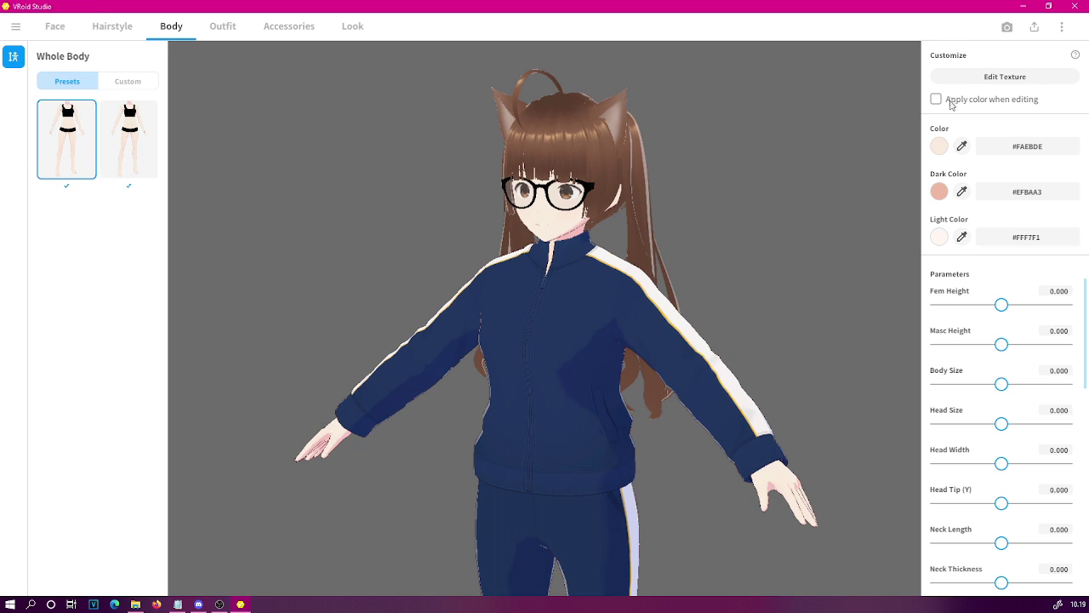
Start a VRM export with Delete Transparent Meshes turned off and reveal the material and bone reduction settings
left_click(1035, 29)
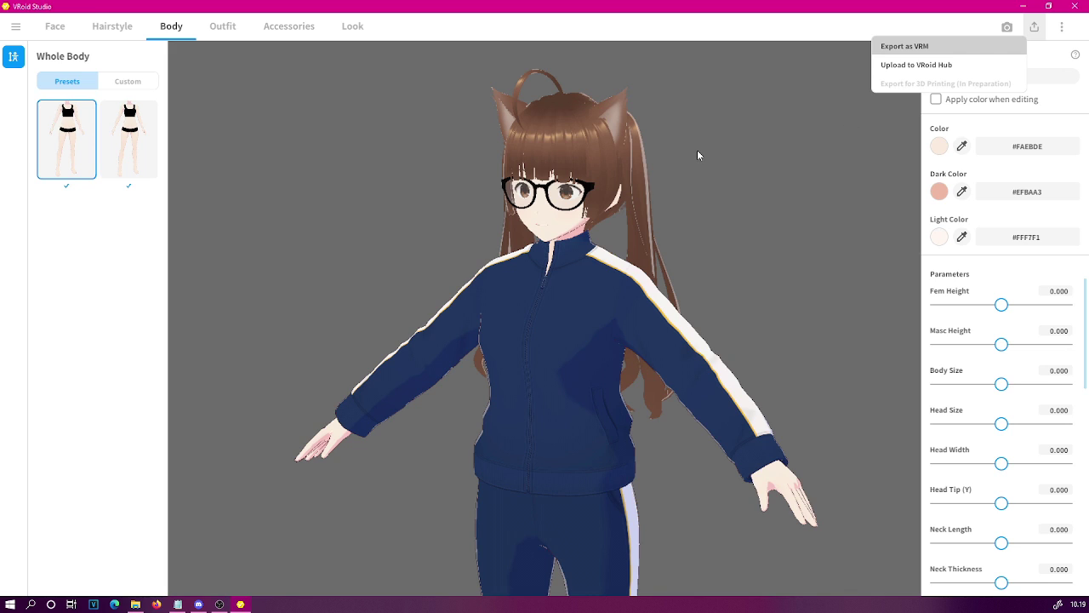
left_click(926, 47)
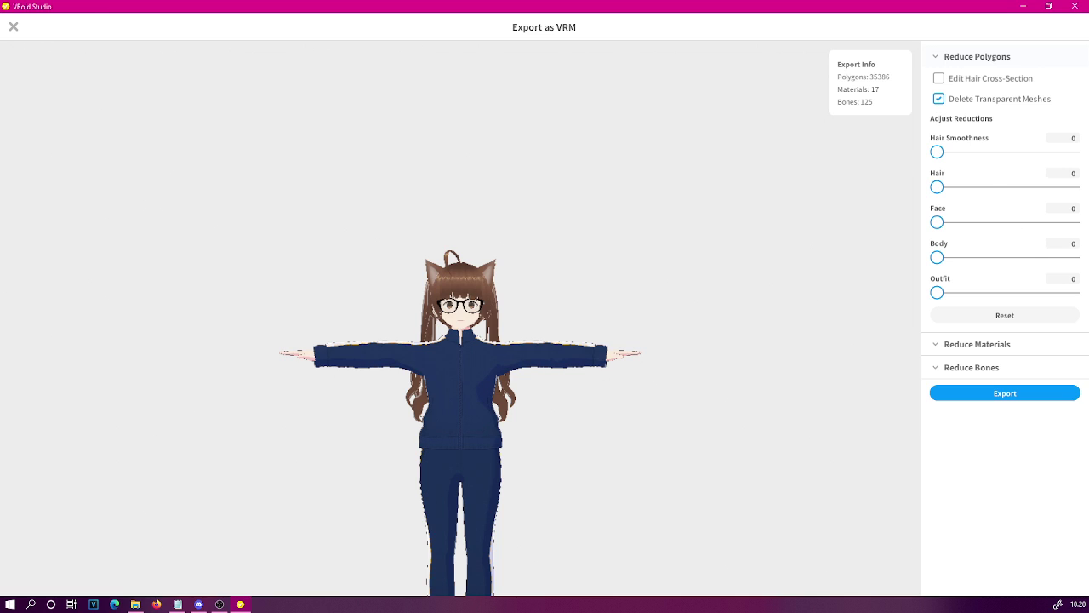
right_click_drag(630, 293, 613, 300)
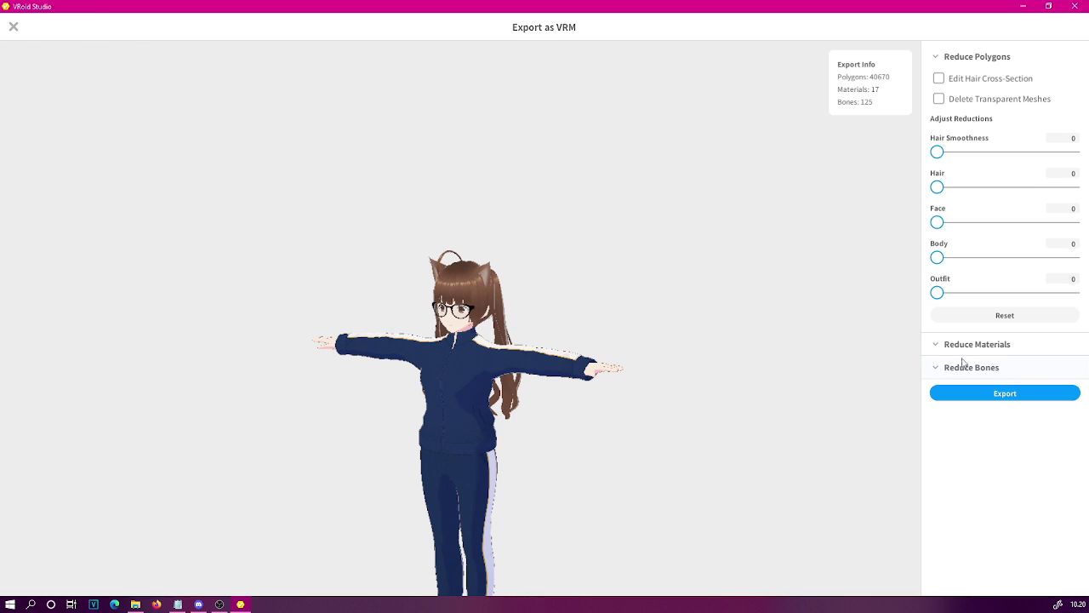
left_click(961, 370)
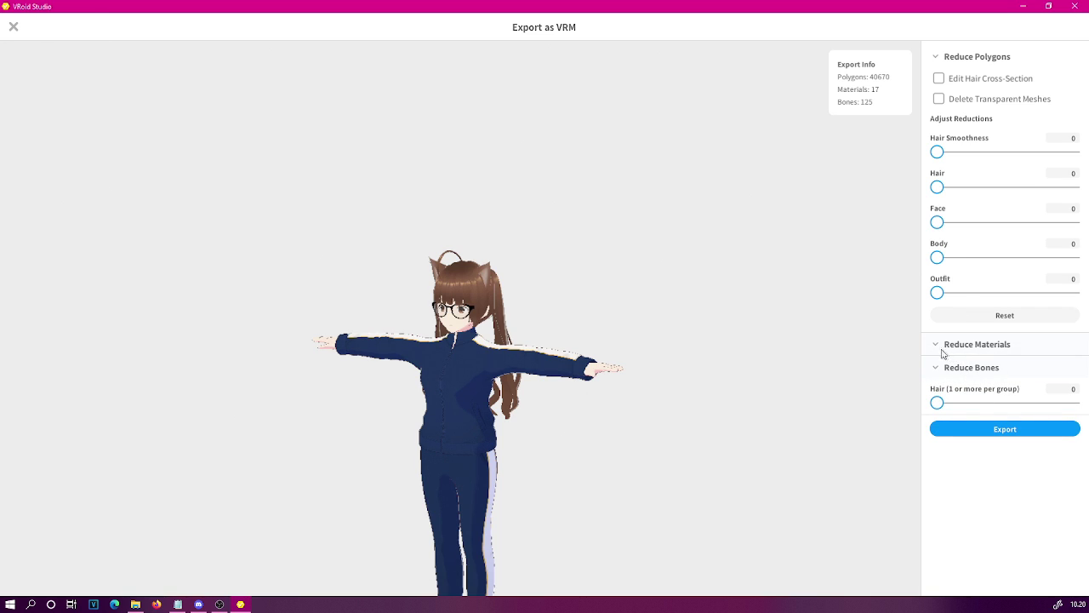
left_click(942, 351)
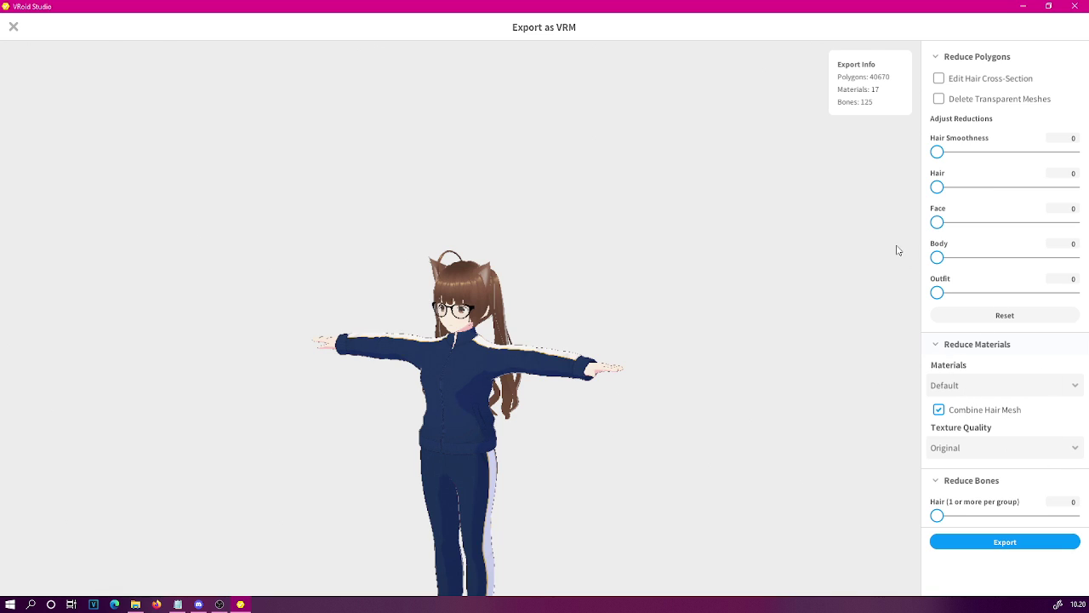
Proceed with the export and fill in the VRM settings with the title Test, the creator's name and version 1
left_click(996, 547)
left_click(466, 200)
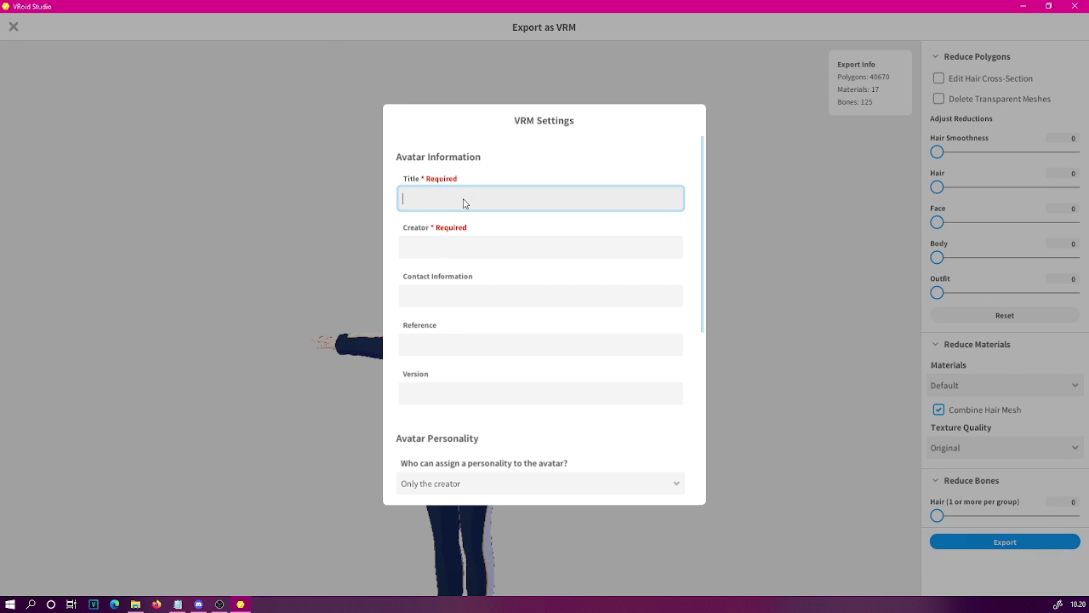
type("Test")
left_click(494, 246)
type("Test")
scroll(528, 331, "down", 2)
left_click(544, 280)
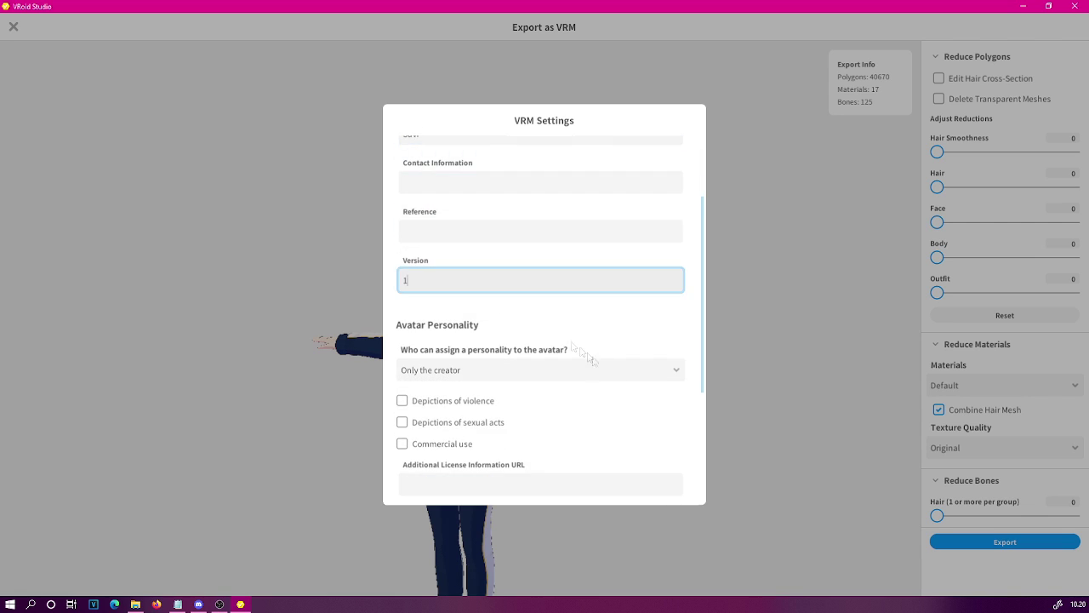
left_click(118, 381)
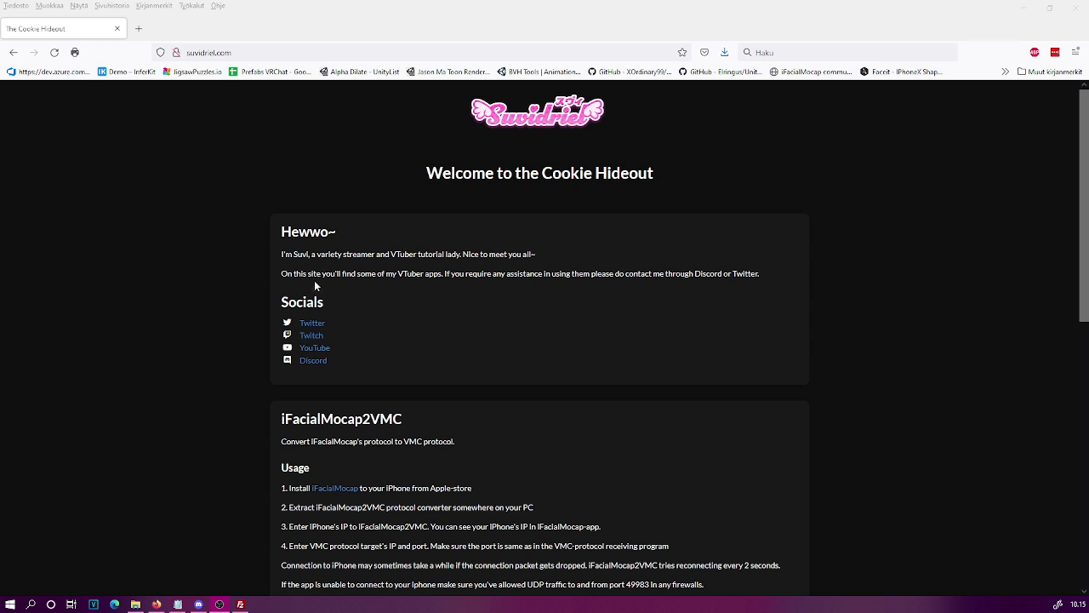
In Firefox, download the VRoid Bone Renamer package (VRoidBoneRenamer0.2.unitypackage) from the Tutorial Assets on suvidriel.com
scroll(455, 323, "down", 6)
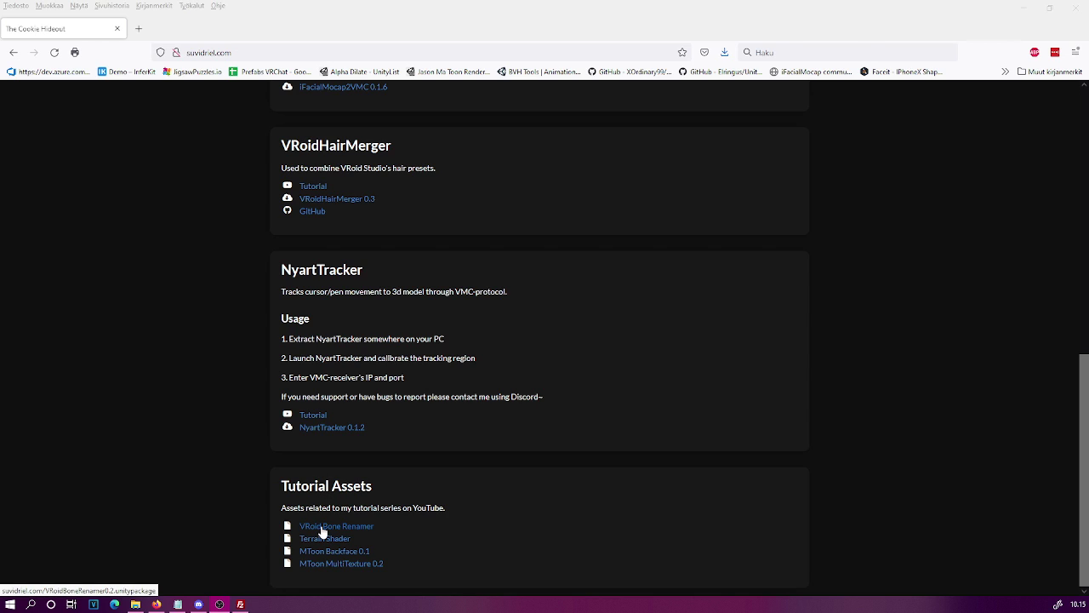
left_click(365, 531)
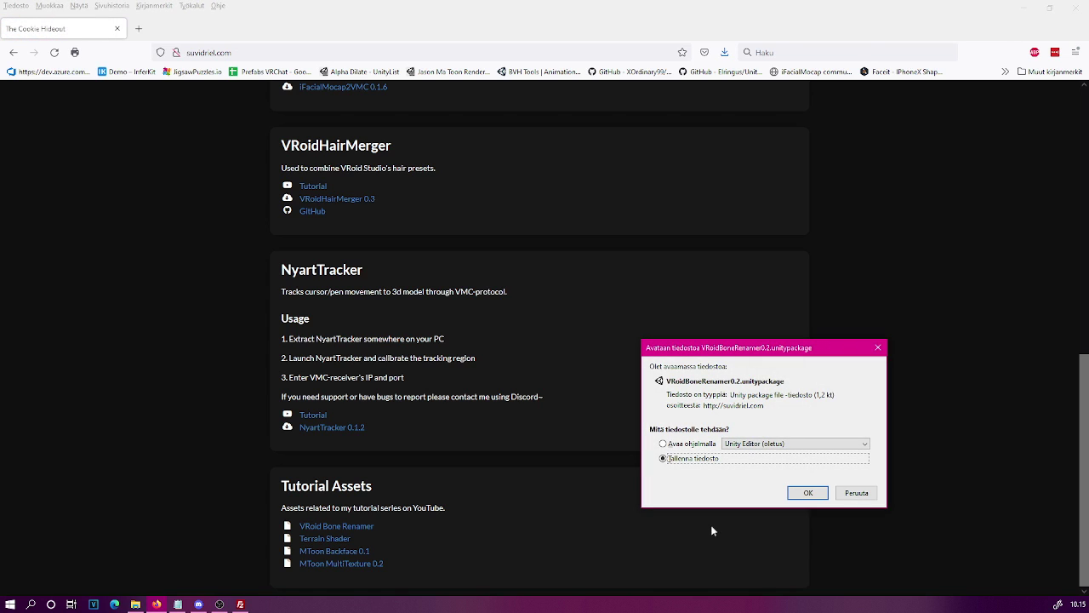
left_click(808, 496)
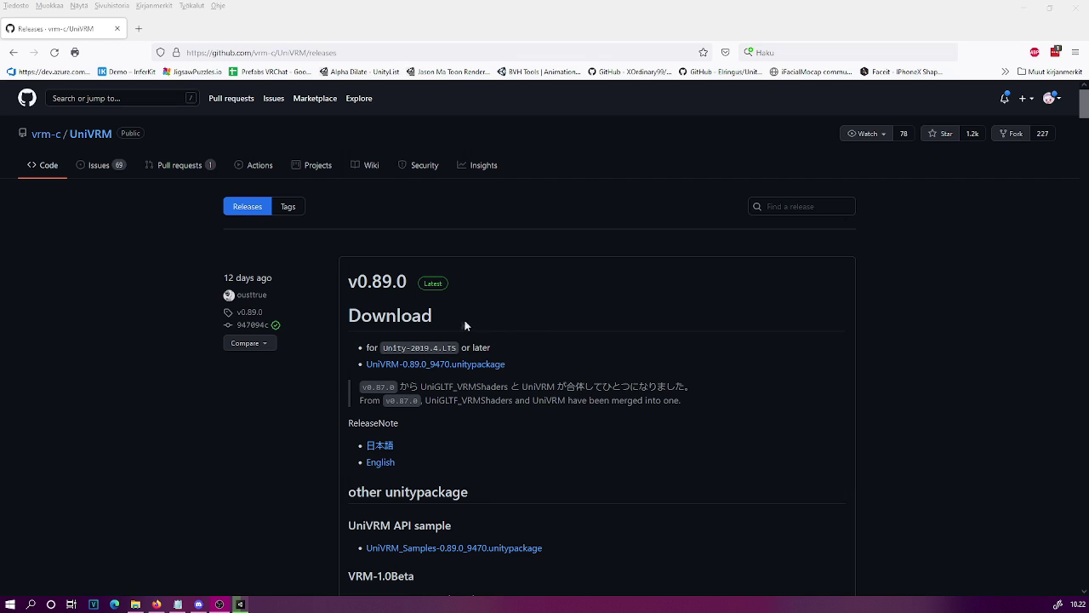
Find the v0.66.0 release among the older UniVRM releases on GitHub and download UniVRM-0.66.0_39d5.unitypackage
scroll(647, 298, "down", 8)
scroll(646, 306, "up", 3)
scroll(647, 313, "down", 20)
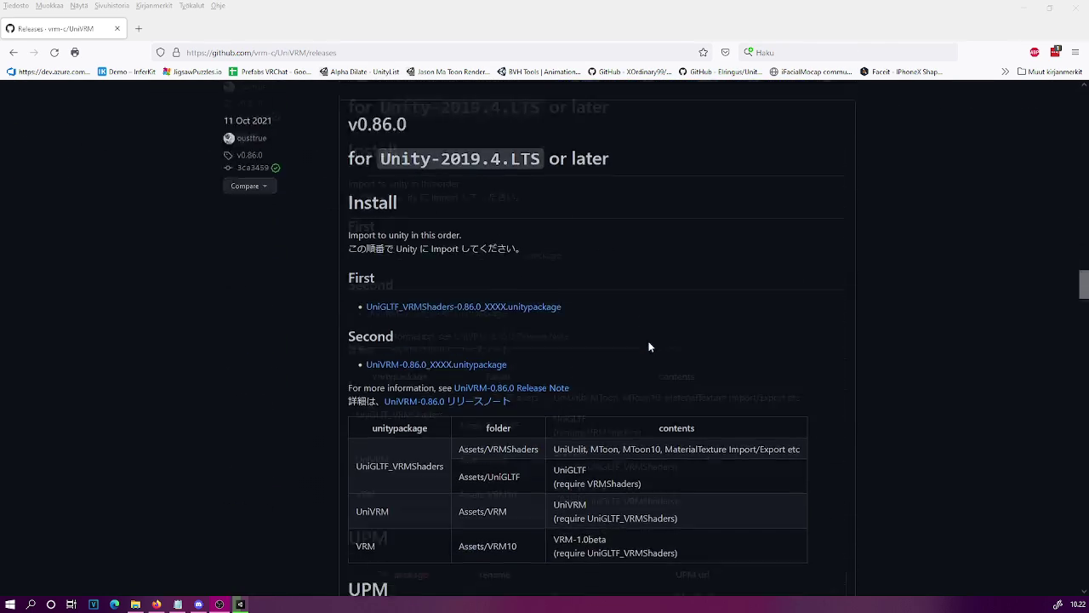
scroll(649, 345, "down", 20)
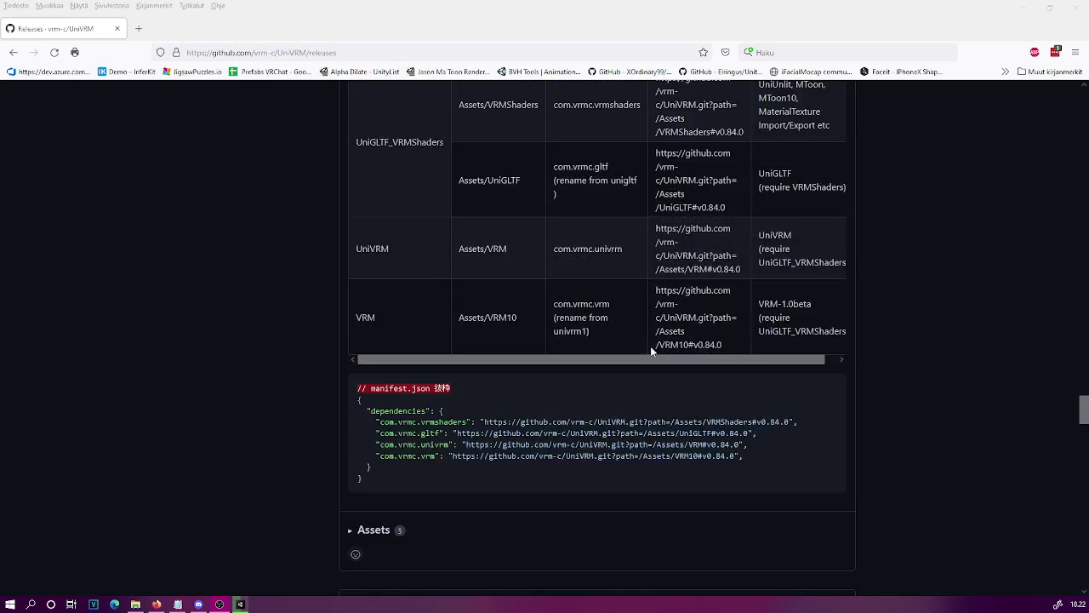
scroll(654, 357, "down", 20)
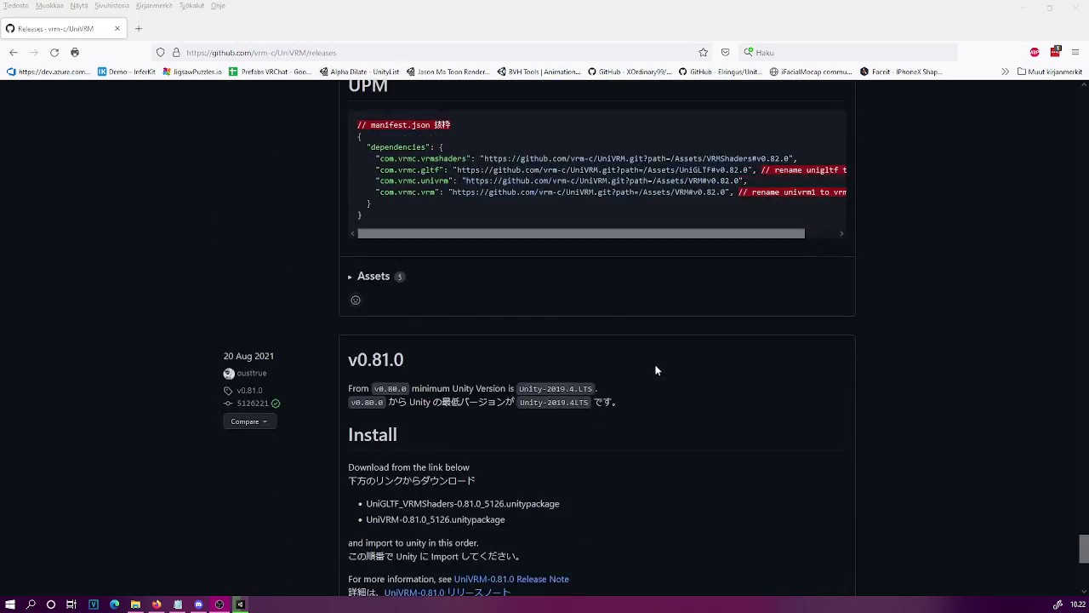
left_click(526, 537)
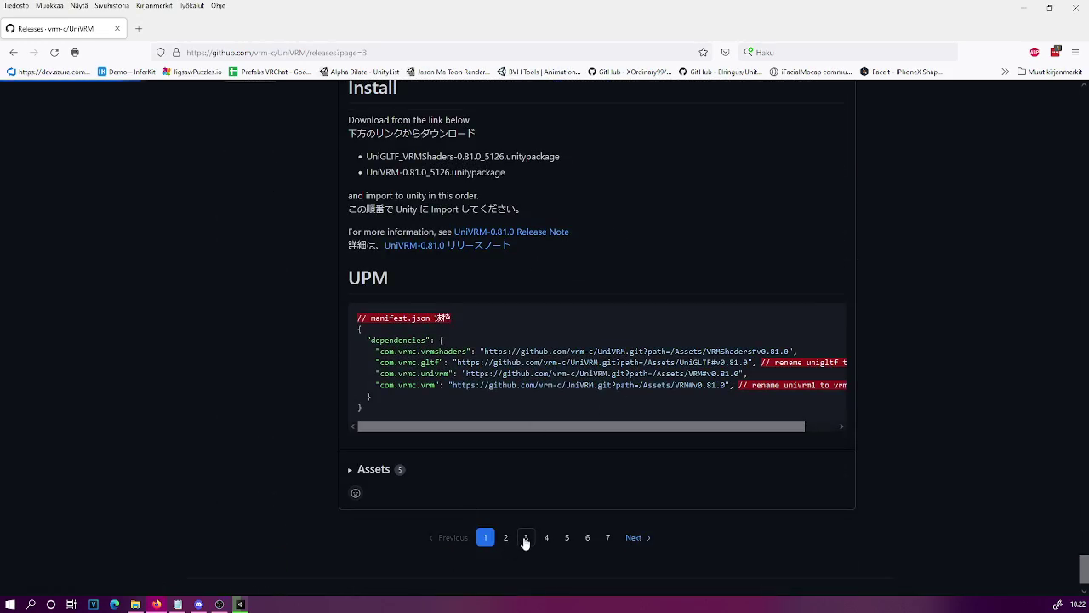
scroll(612, 426, "down", 5)
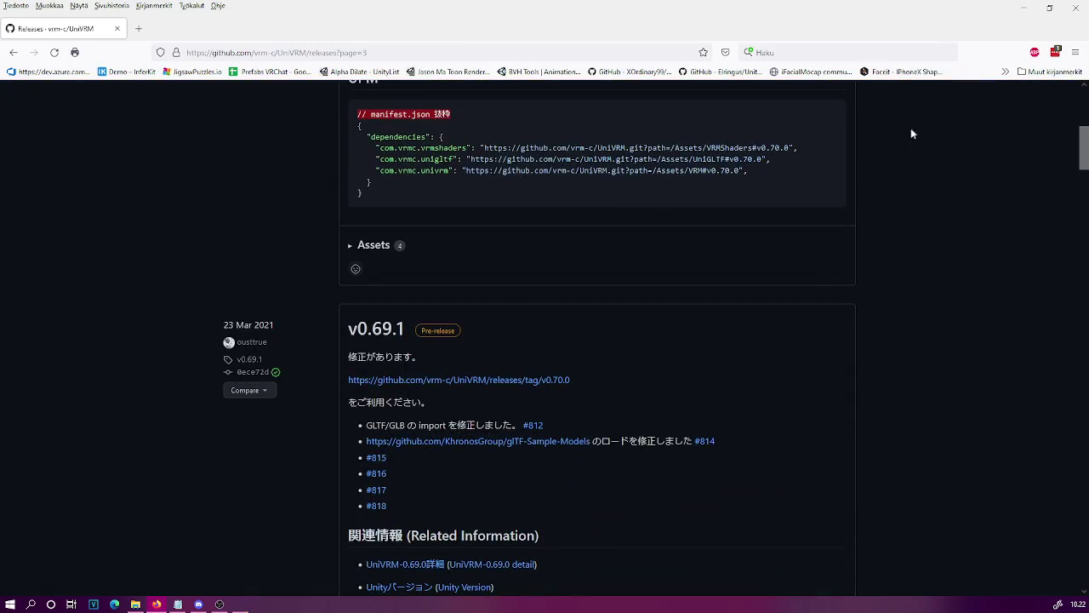
left_click_drag(1079, 150, 1062, 468)
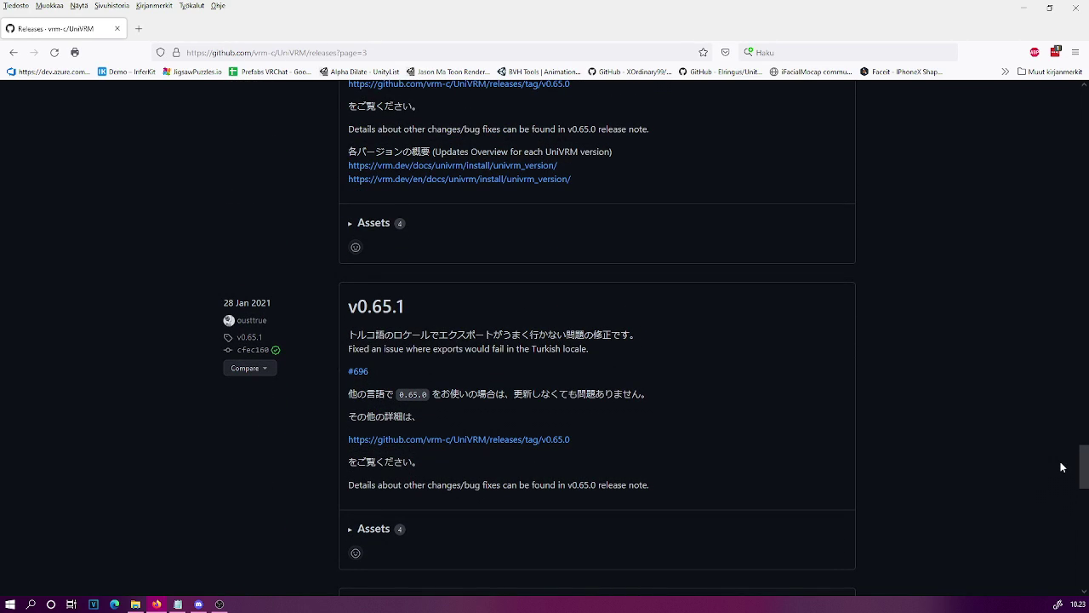
left_click_drag(1062, 467, 1076, 379)
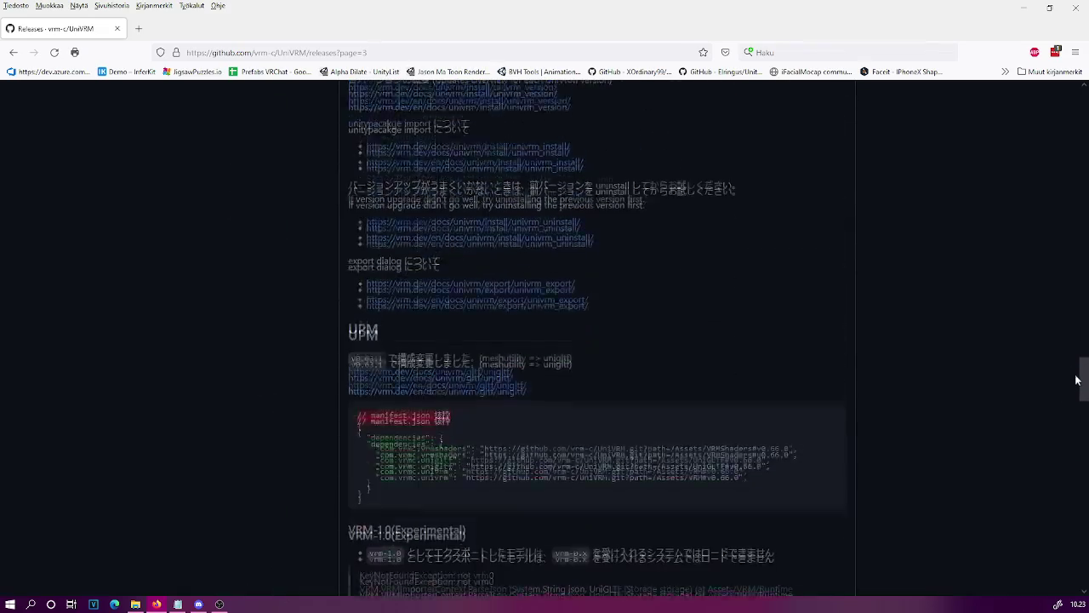
scroll(417, 438, "down", 5)
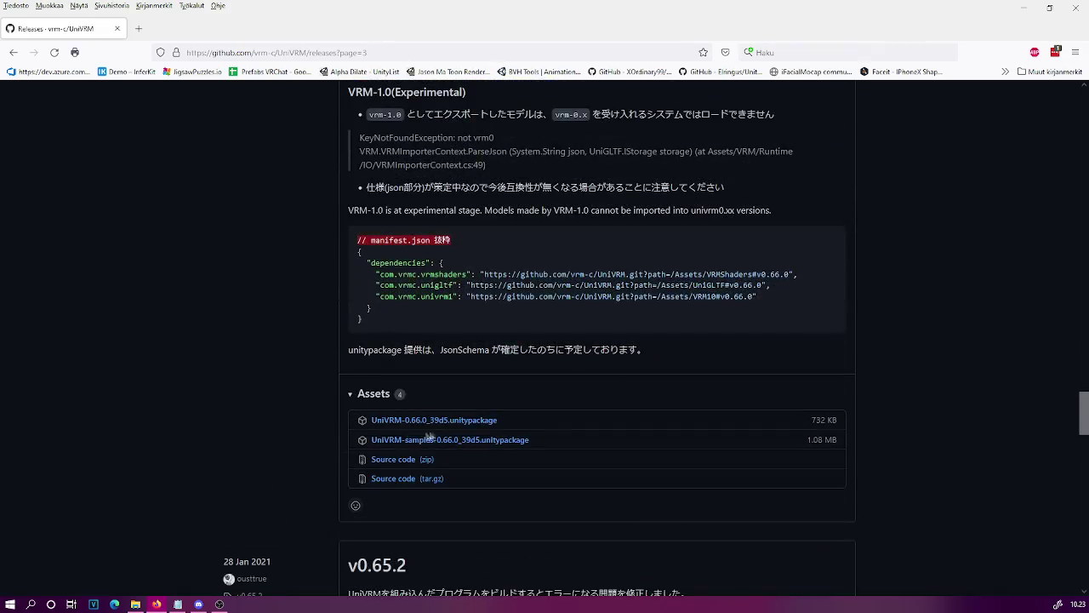
left_click(488, 420)
left_click(808, 494)
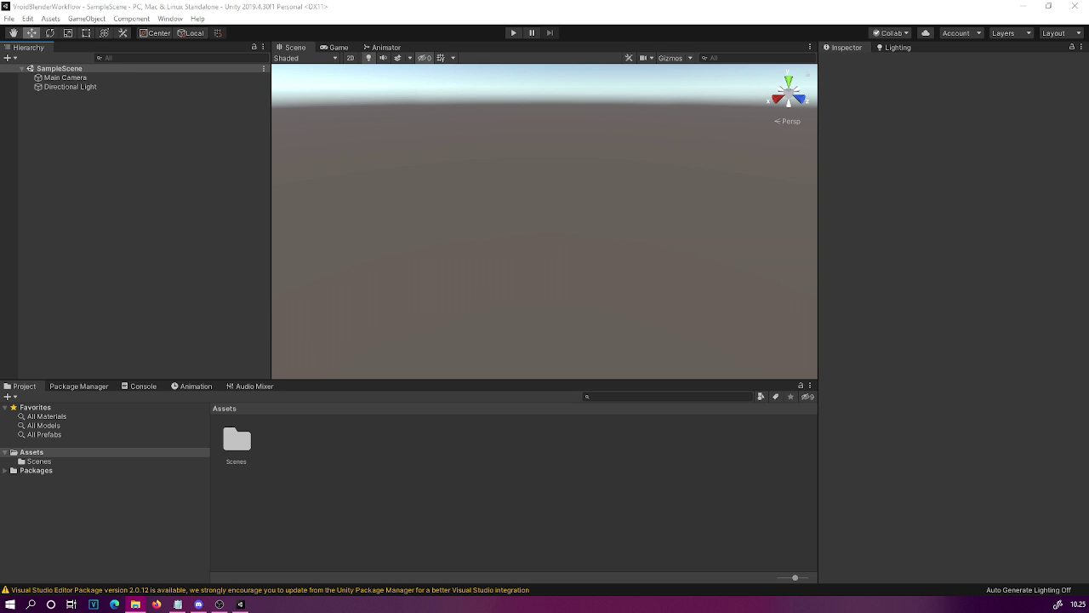
In the Unity project VroidBlenderWorkflow, import the whole UniVRM-0.66.0_39d5 package
left_click_drag(347, 261, 327, 479)
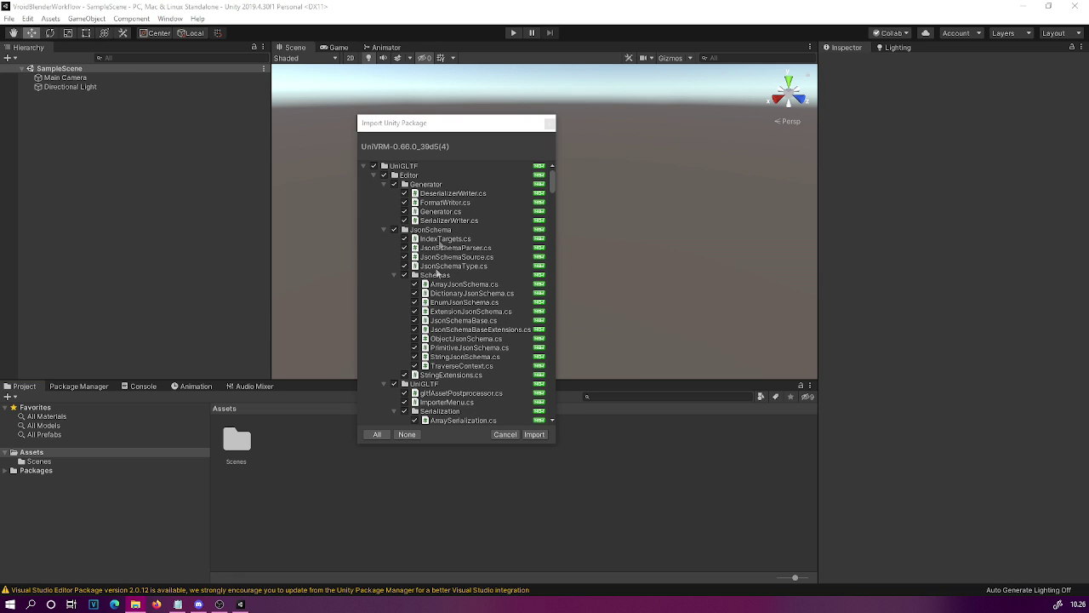
left_click(535, 435)
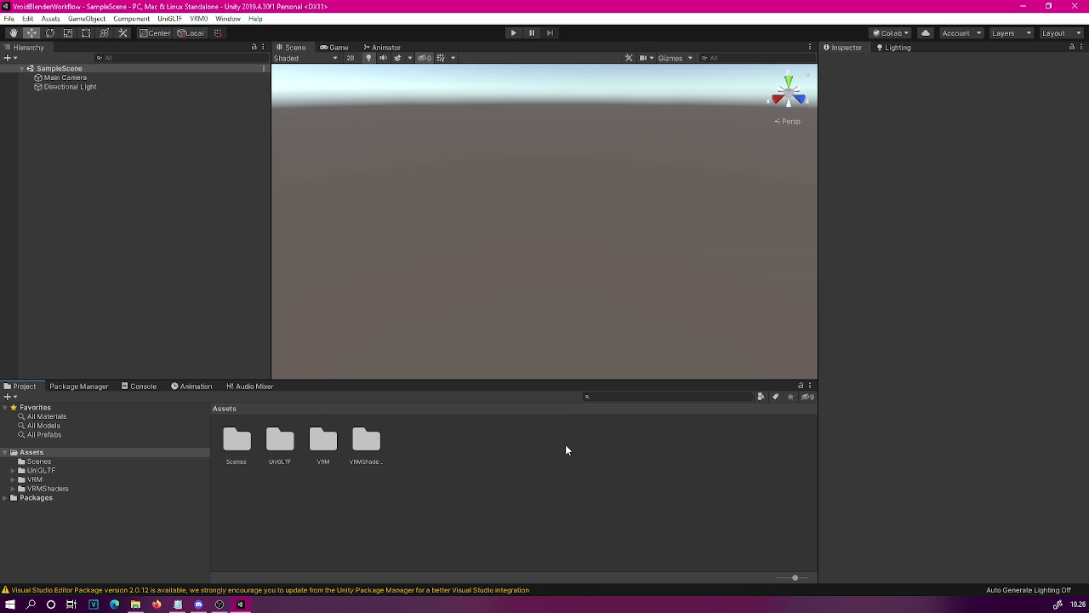
Create a folder named Avatars in Assets, and import the exported Test VRM avatar into it
right_click(443, 451)
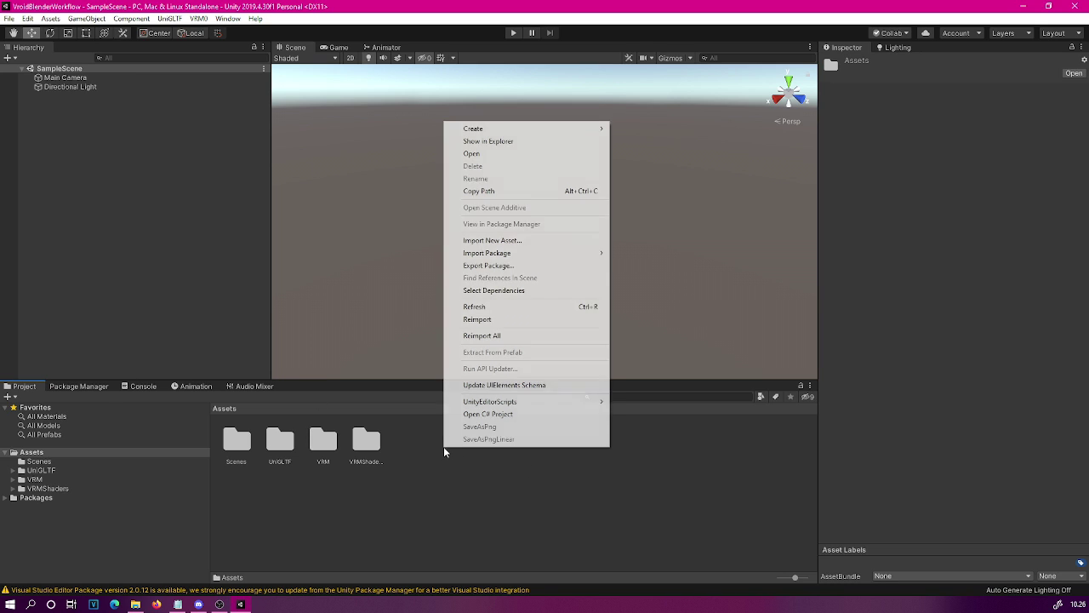
mouse_move(519, 132)
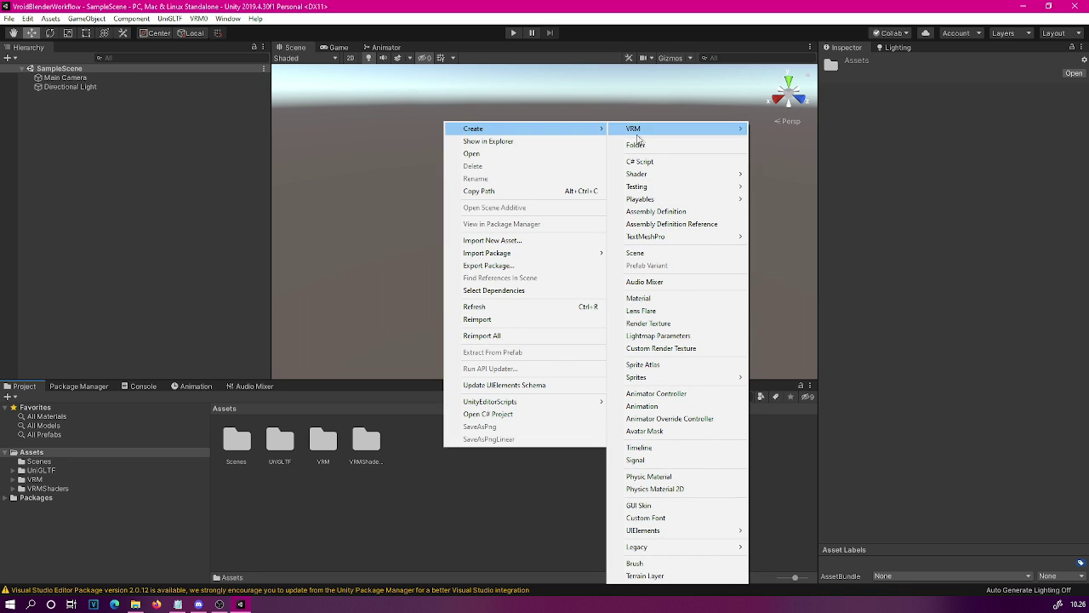
left_click(638, 145)
type("Avatars")
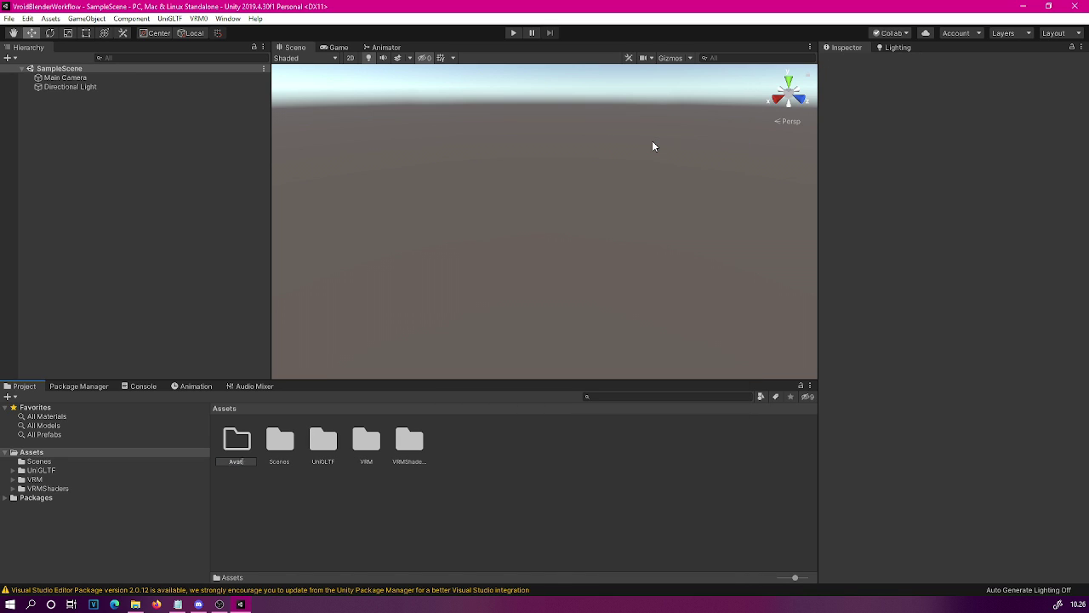
key("Return")
double_click(237, 440)
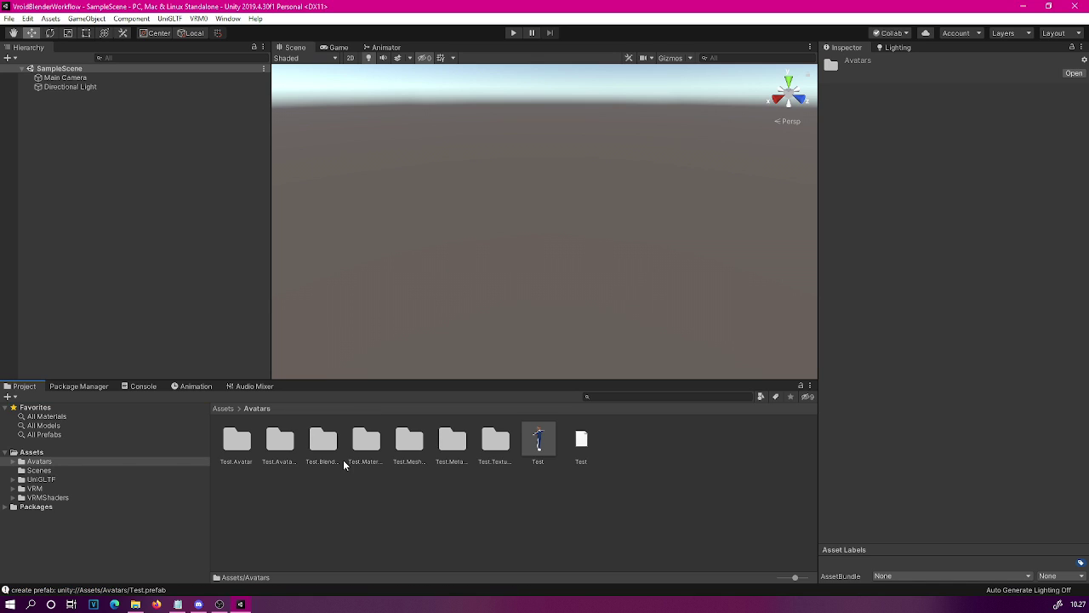
left_click(544, 446)
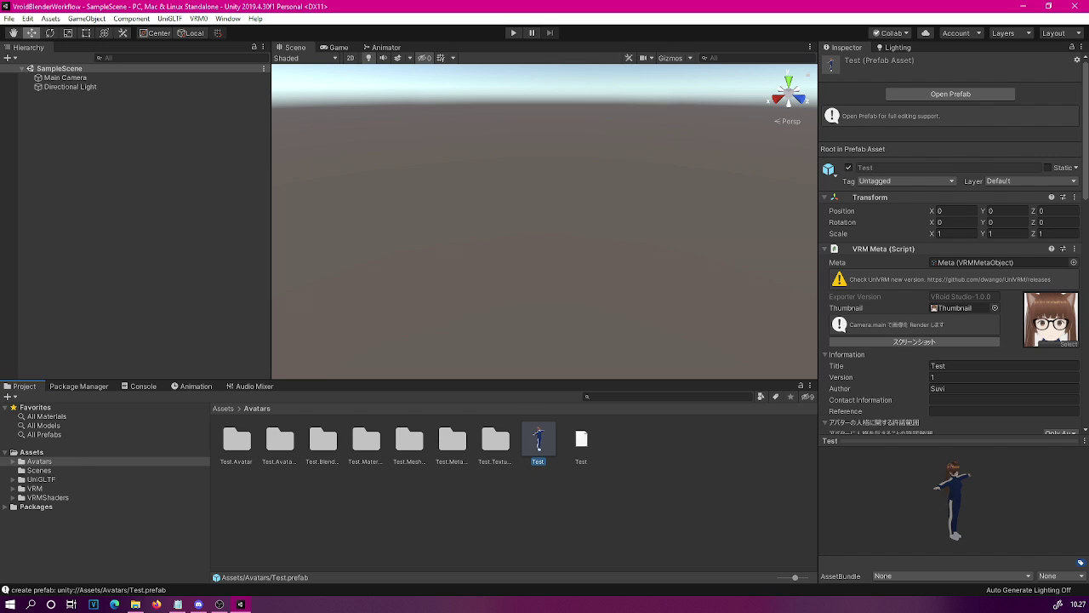
Import the VRoidBoneRenamer0.2 package into the project and locate its Rename bones command
key("super+e")
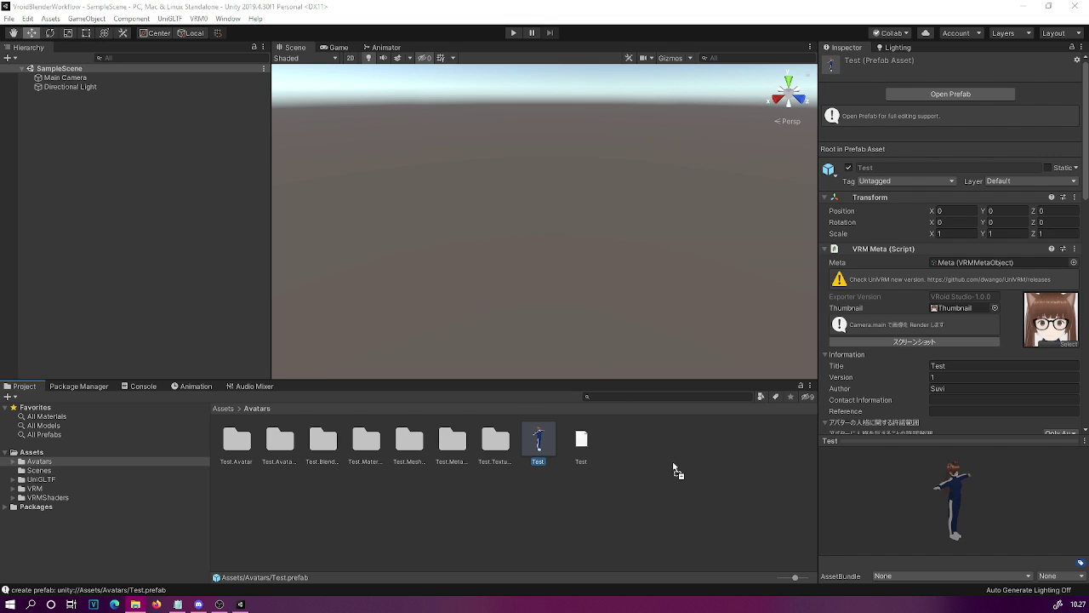
left_click_drag(673, 464, 673, 462)
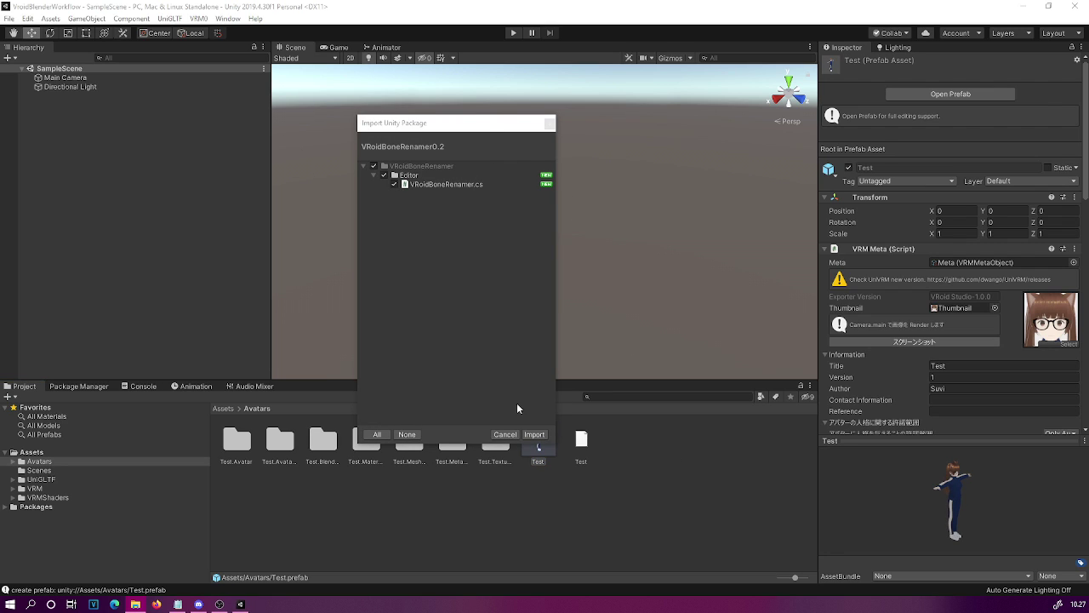
left_click(534, 434)
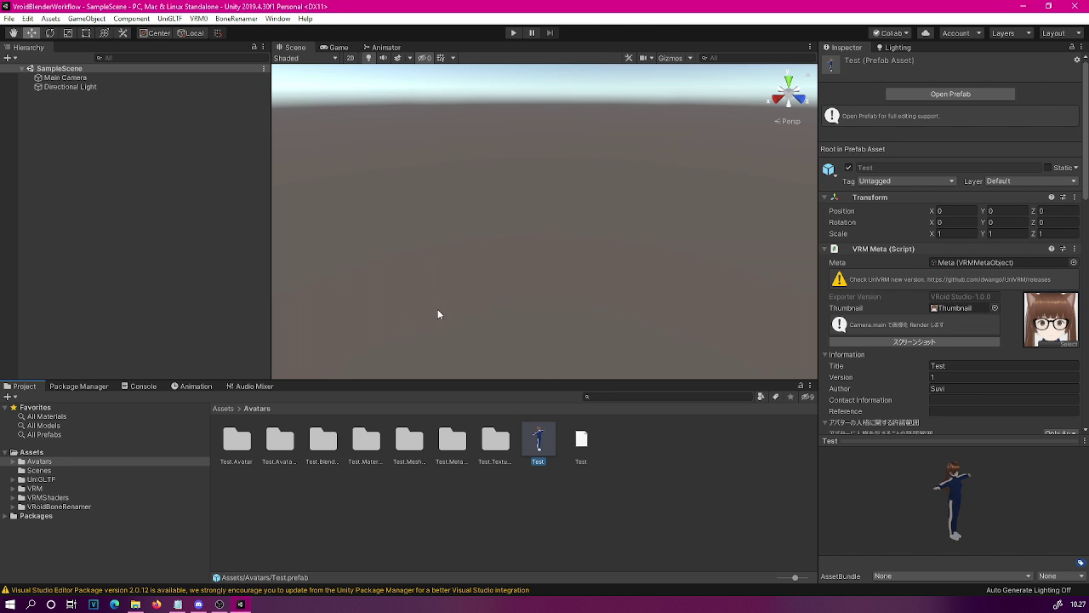
left_click(248, 20)
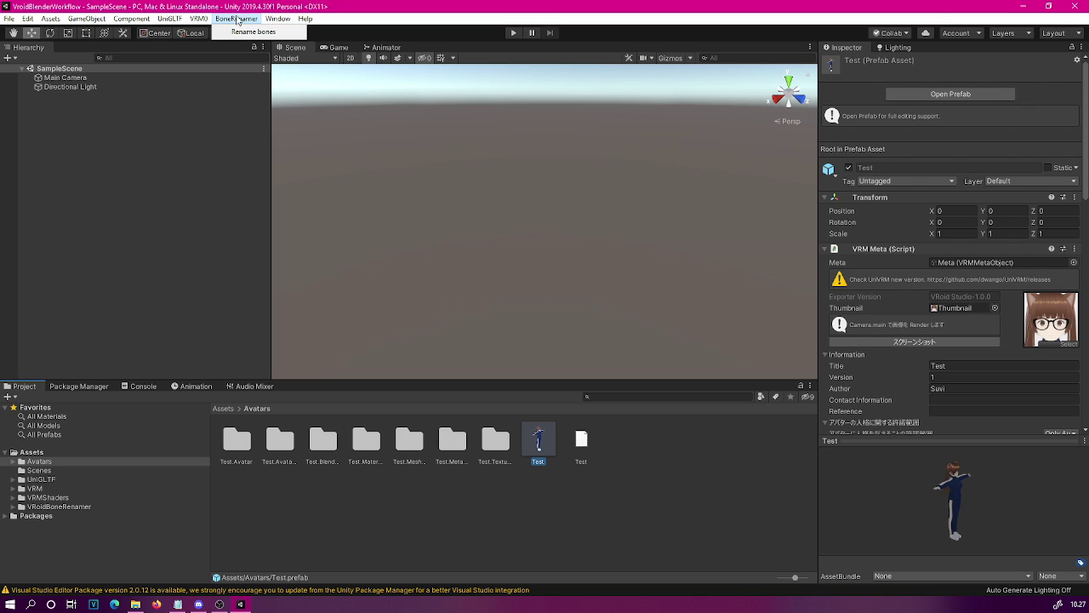
left_click(252, 31)
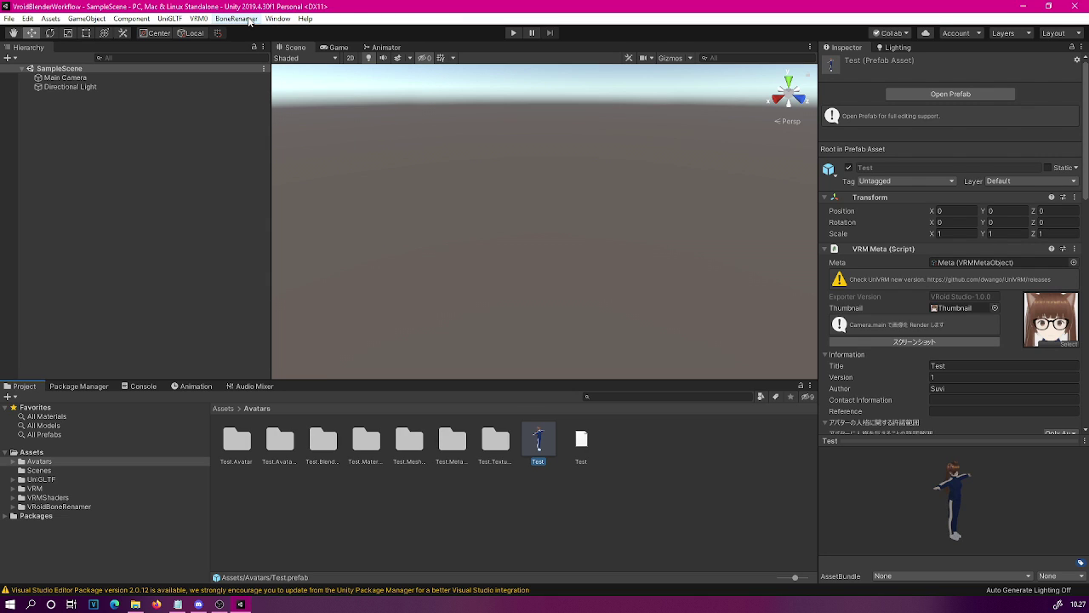
Place the Test avatar prefab in SampleScene and select its Root object in the expanded hierarchy
left_click(547, 446)
left_click_drag(533, 440, 126, 189)
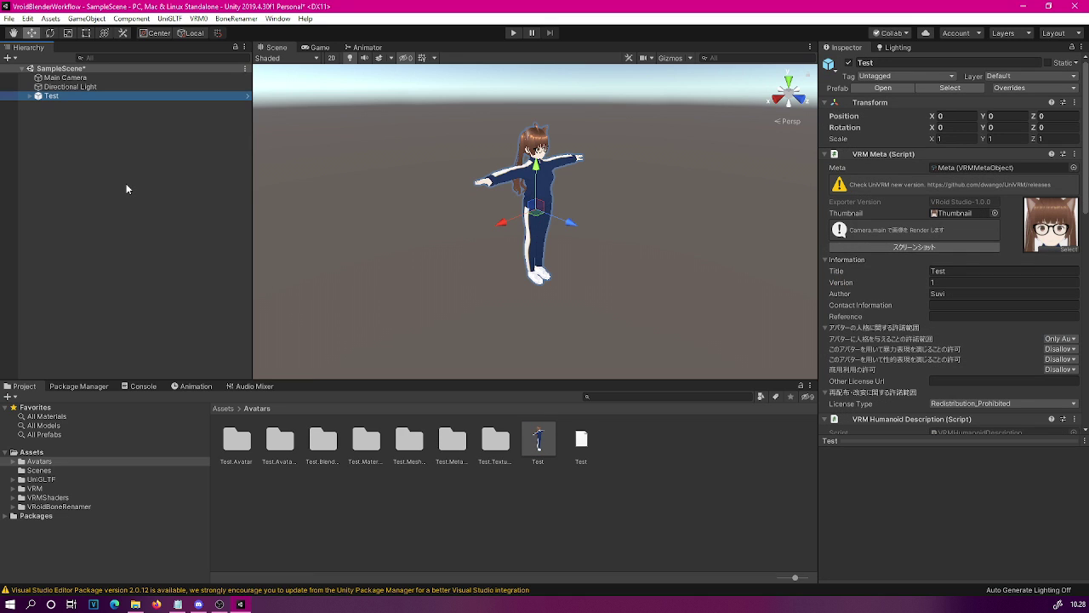
left_click(31, 96)
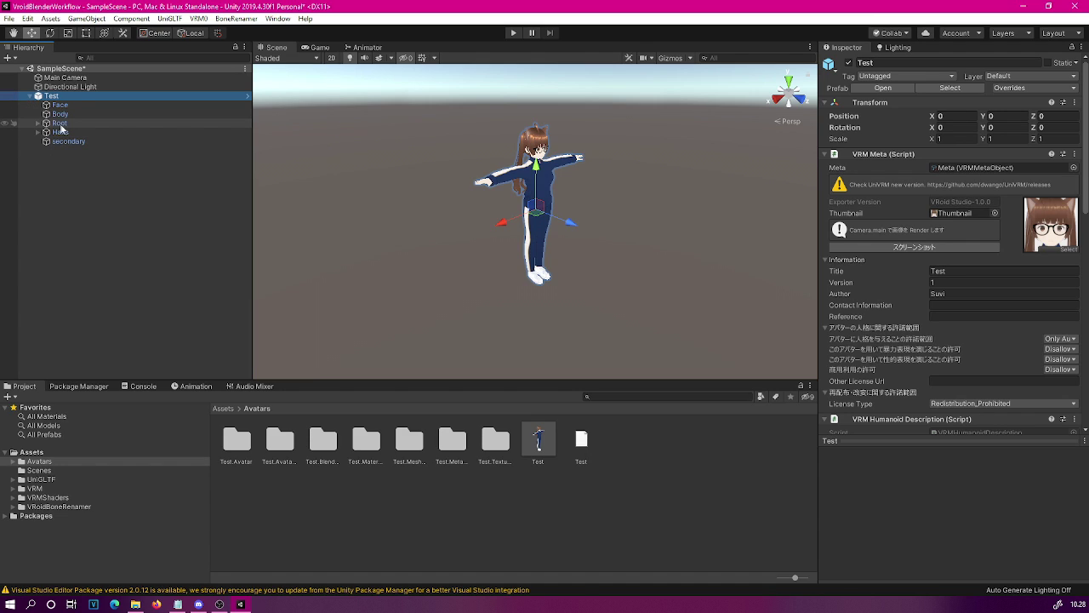
left_click(59, 124)
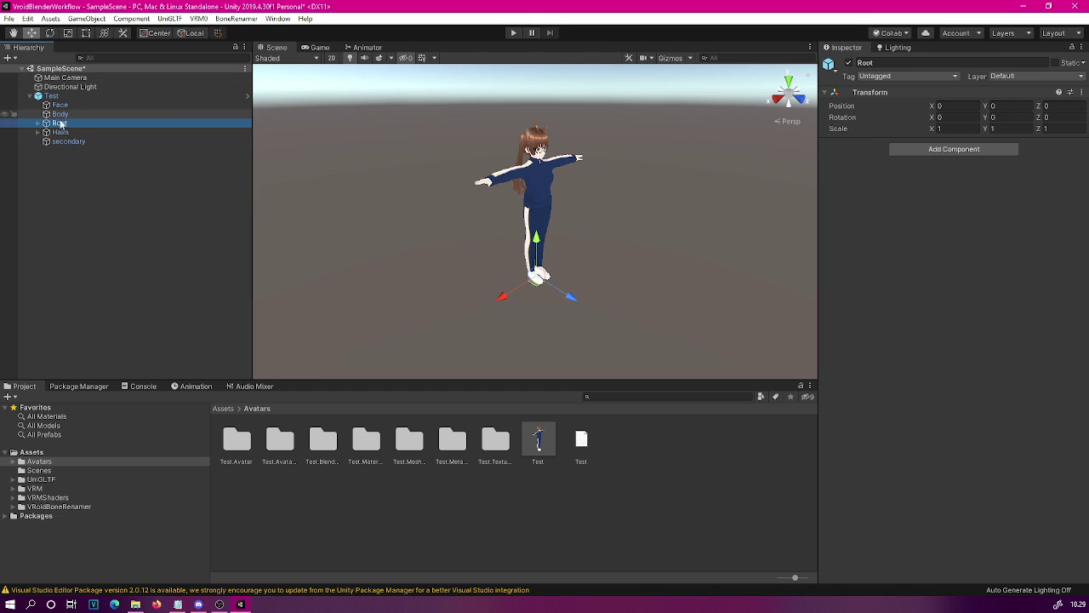
Rename the bones under the selected Root with VRoidBoneRenamer, using the new bone prefix LongBone
left_click(237, 19)
left_click(250, 36)
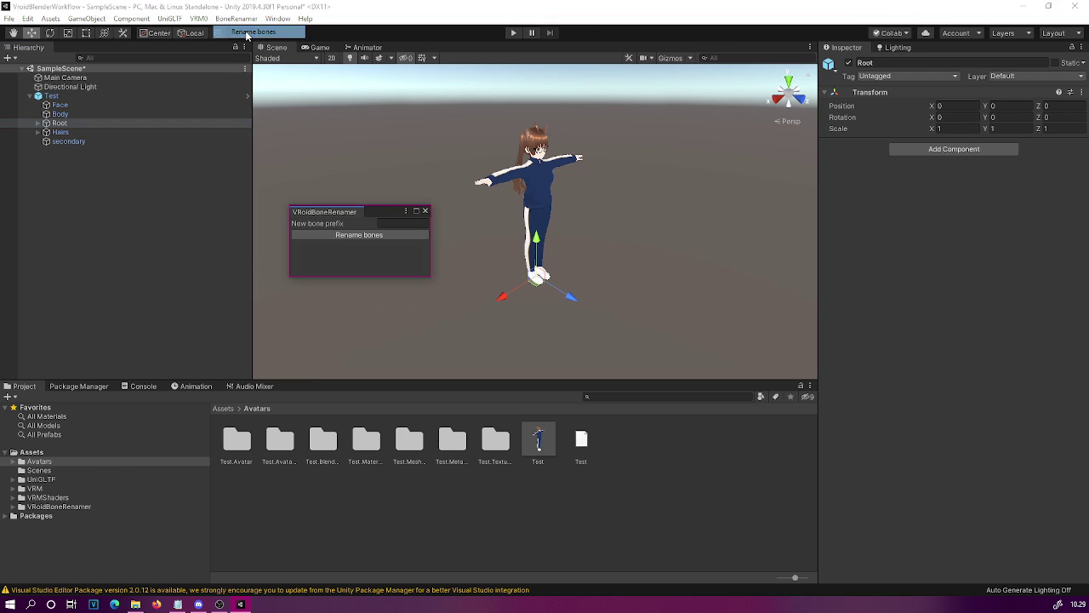
left_click(390, 225)
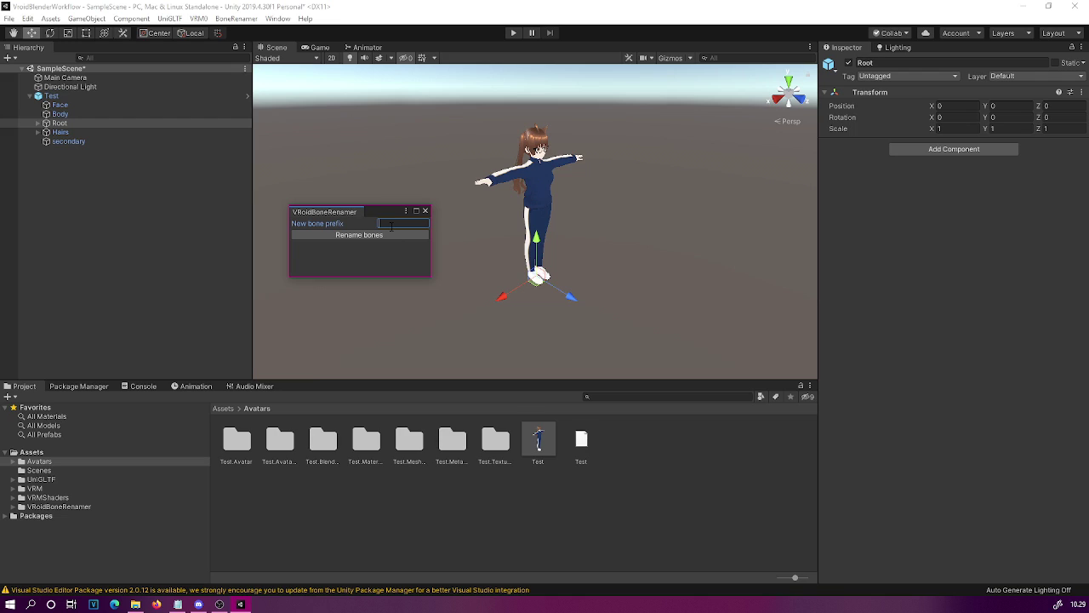
type("LongBone")
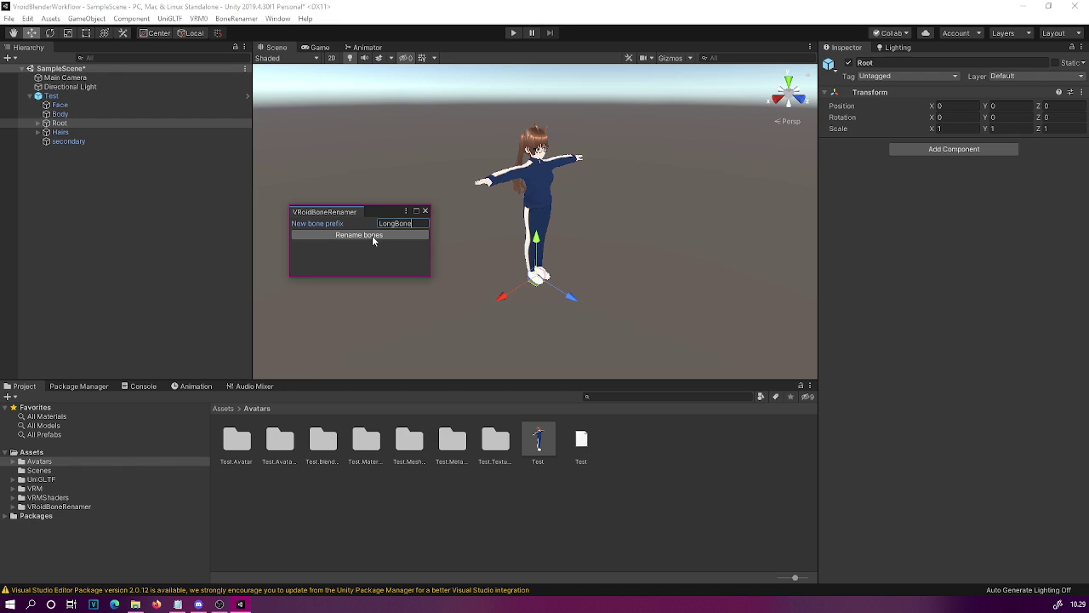
left_click(373, 236)
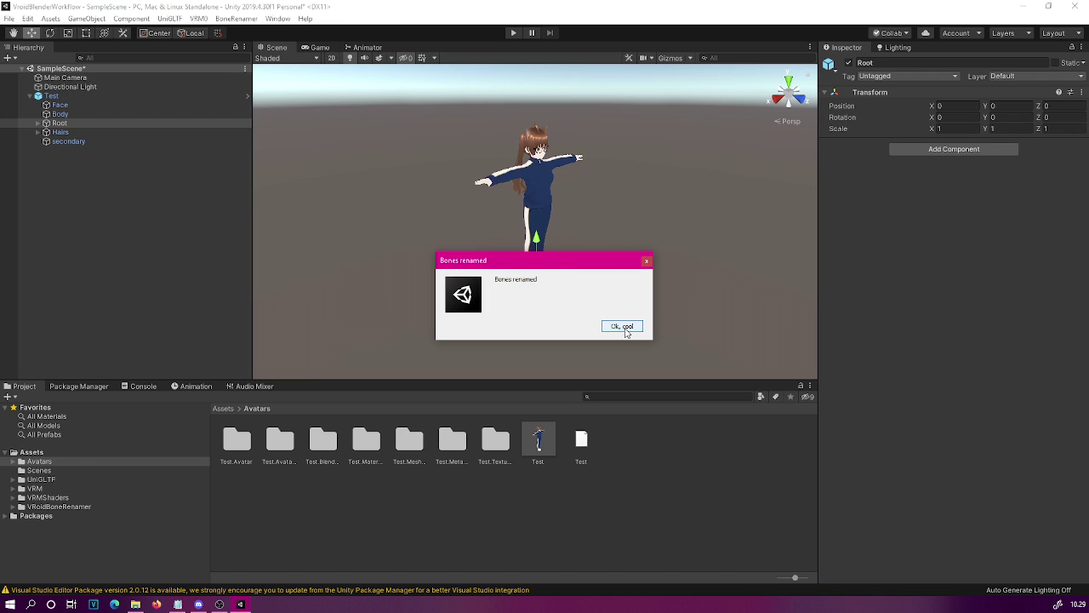
left_click(622, 327)
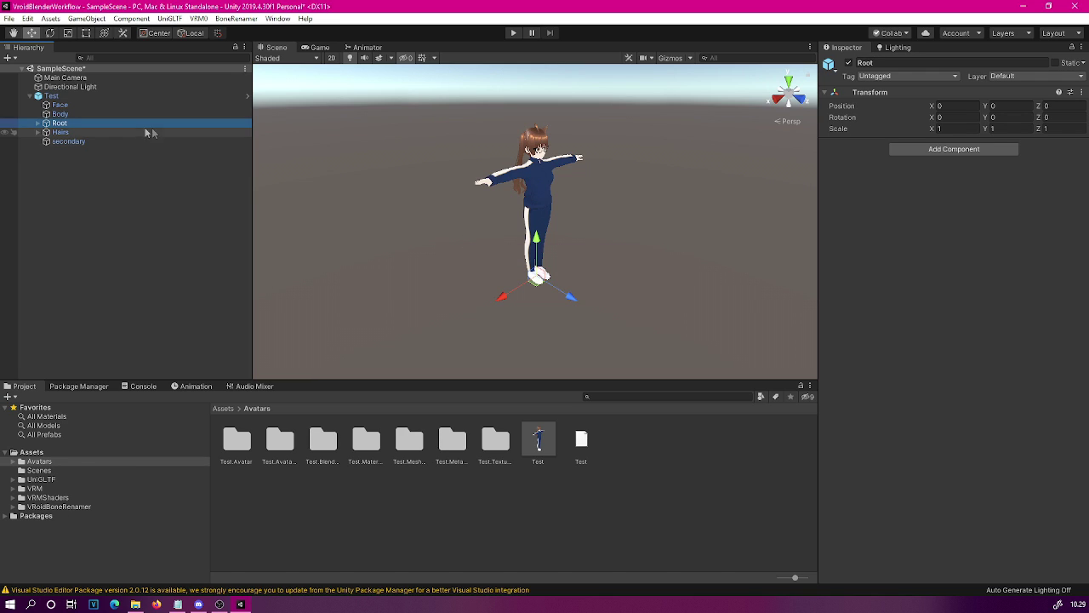
Examine the renamed bones under J_Bip_C_Head in the Root hierarchy, and collapse Root again
left_click(37, 123)
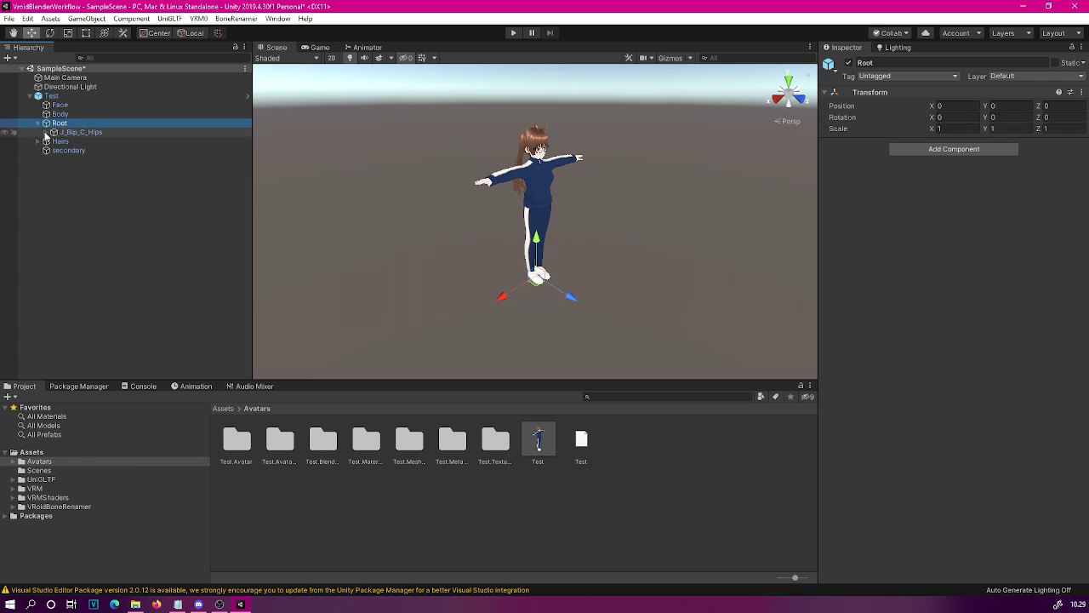
left_click(46, 133)
left_click(54, 141)
left_click(62, 151)
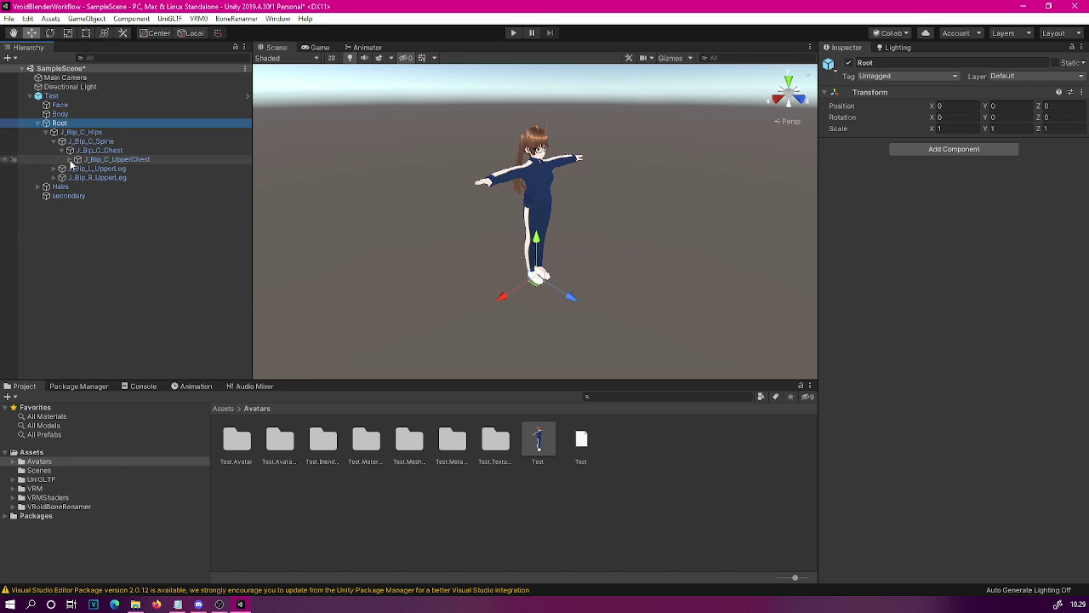
left_click(70, 160)
left_click(78, 187)
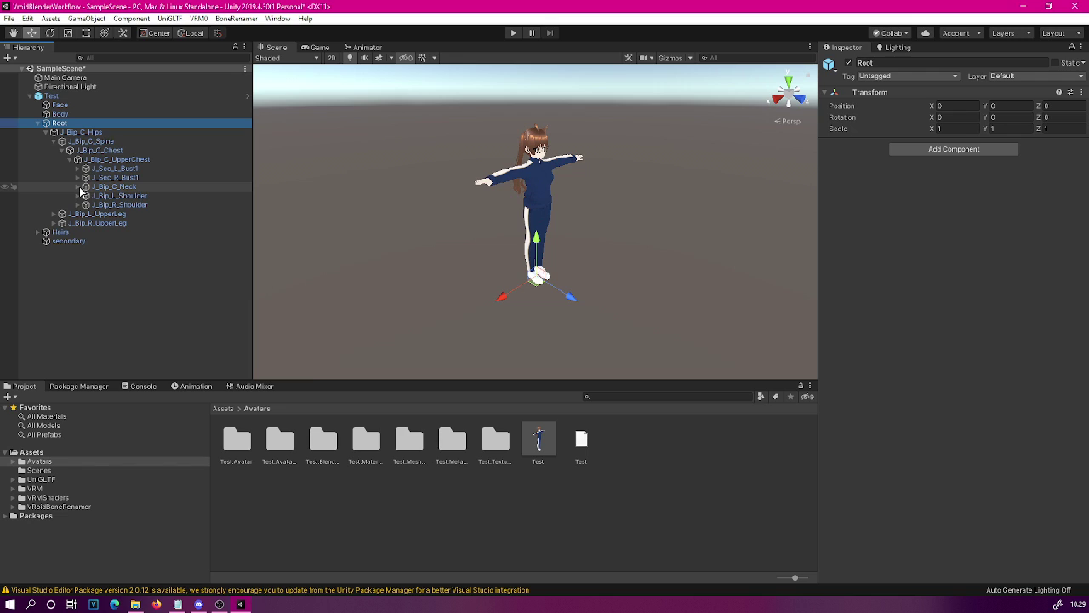
left_click(86, 196)
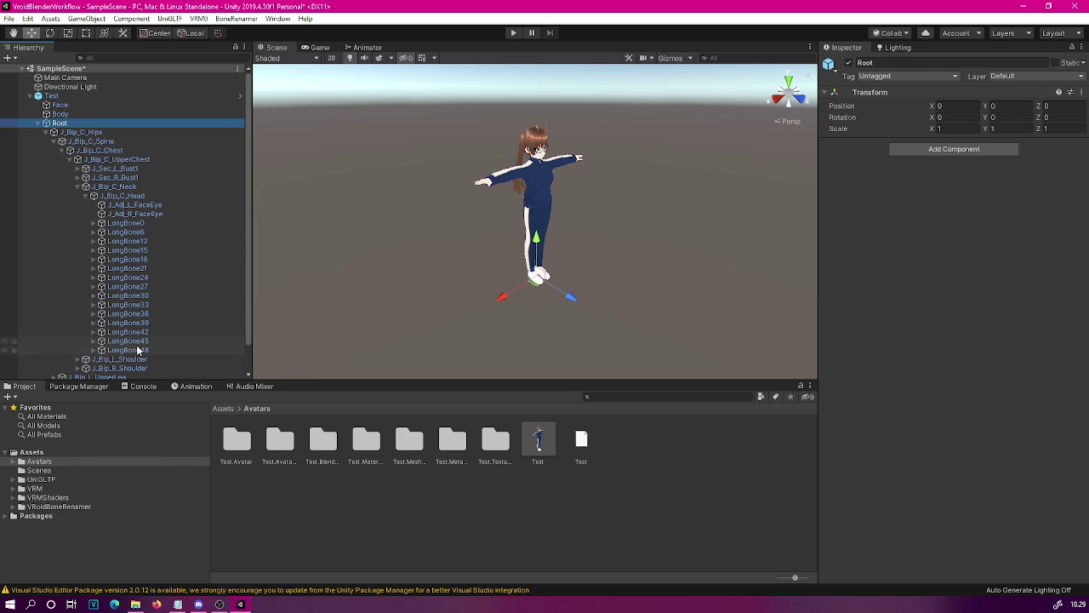
left_click(39, 124)
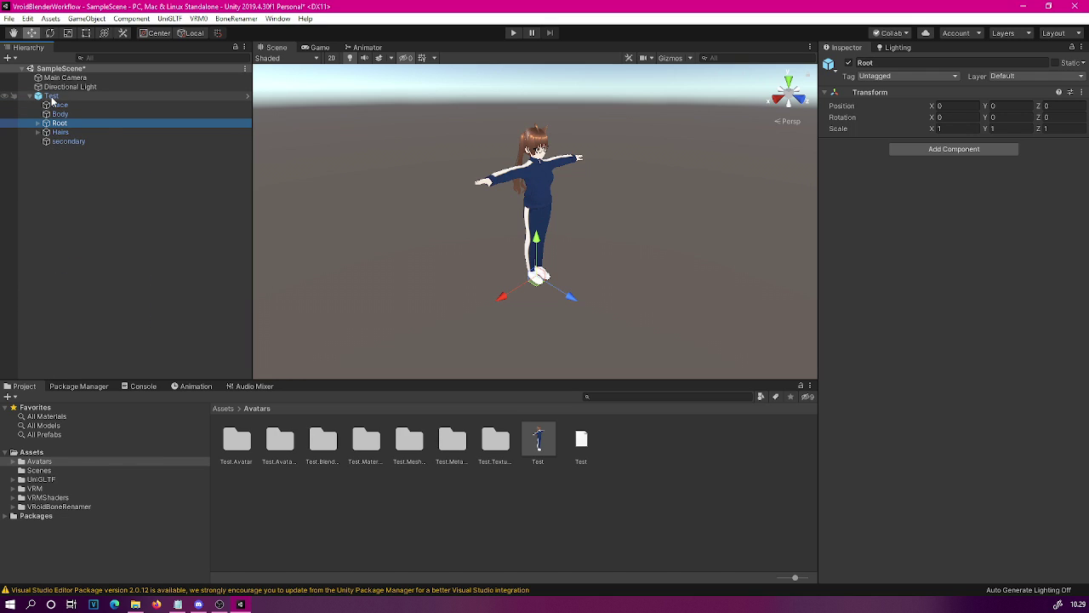
Export the whole Test avatar from the scene with UniVRM-0.66.0 and save it as a VRM file
left_click(53, 98)
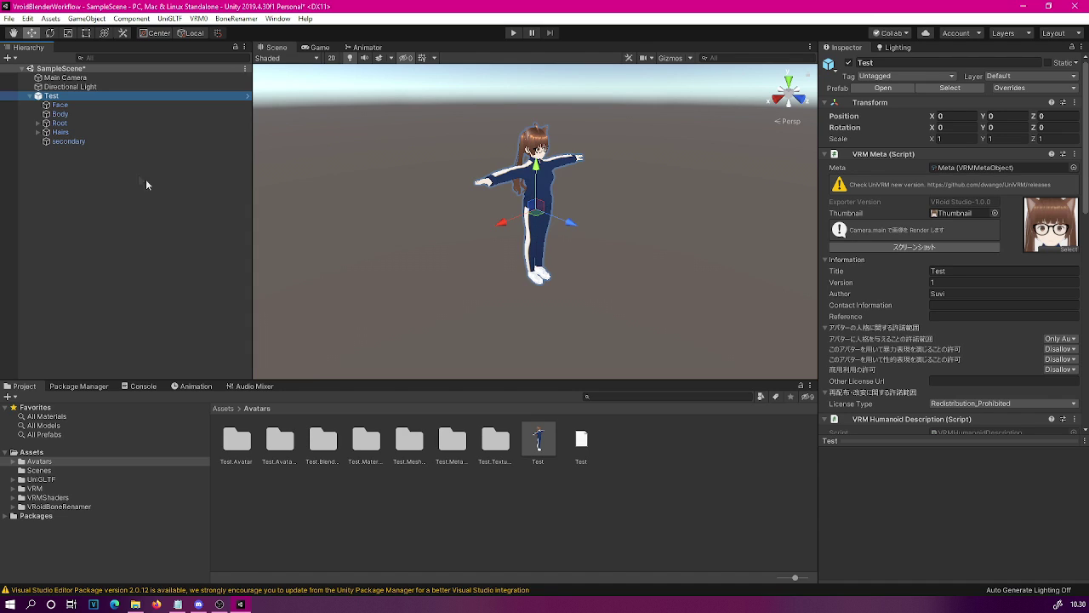
left_click(199, 20)
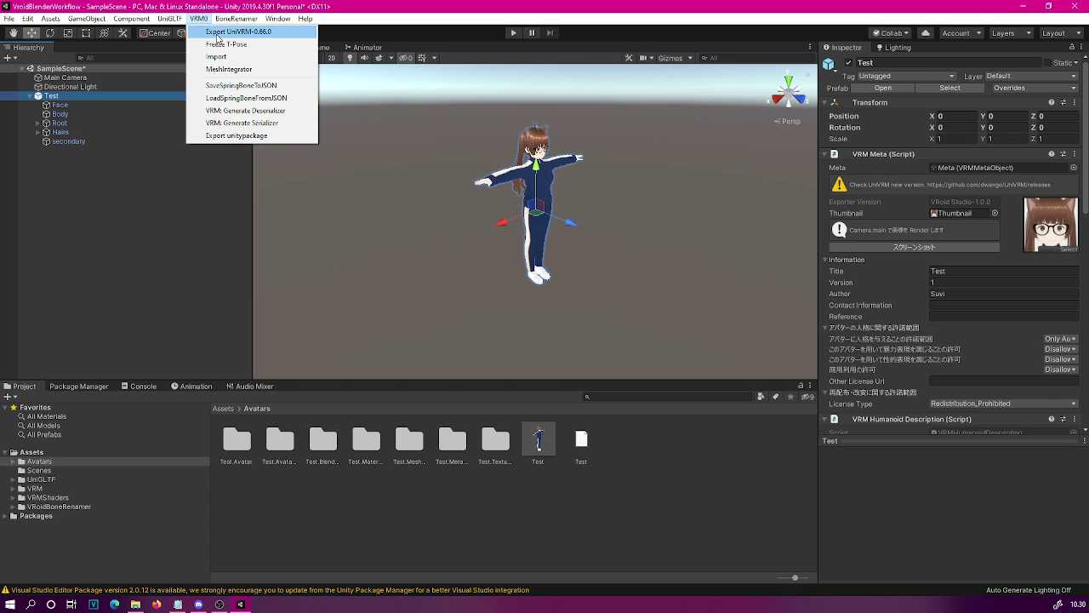
left_click(216, 33)
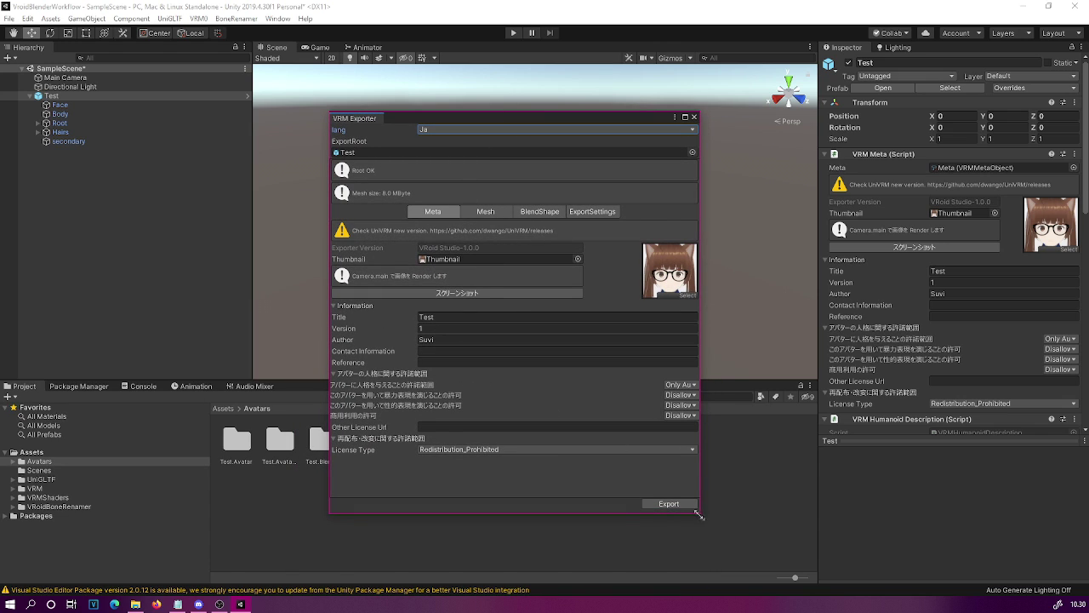
left_click(674, 505)
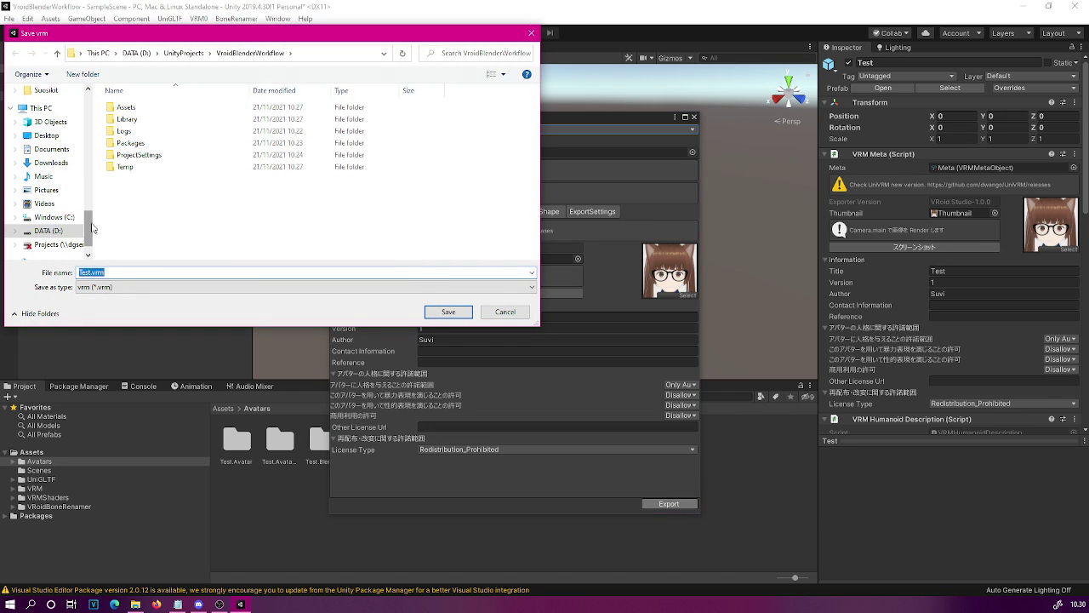
key("Return")
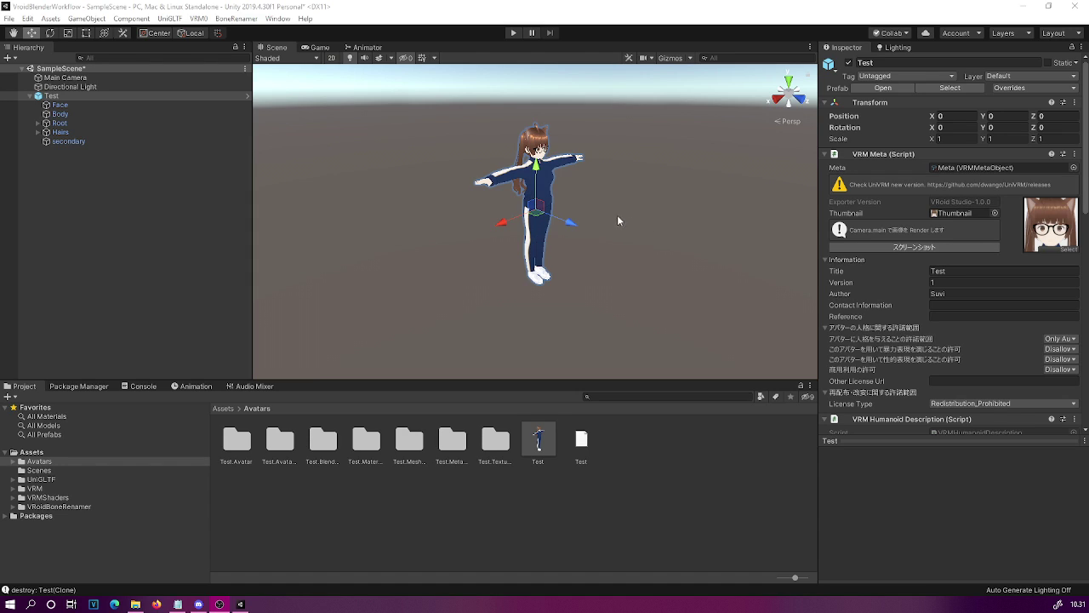
Delete the Test avatar from SampleScene and the Avatars folder from Assets
left_click(55, 98)
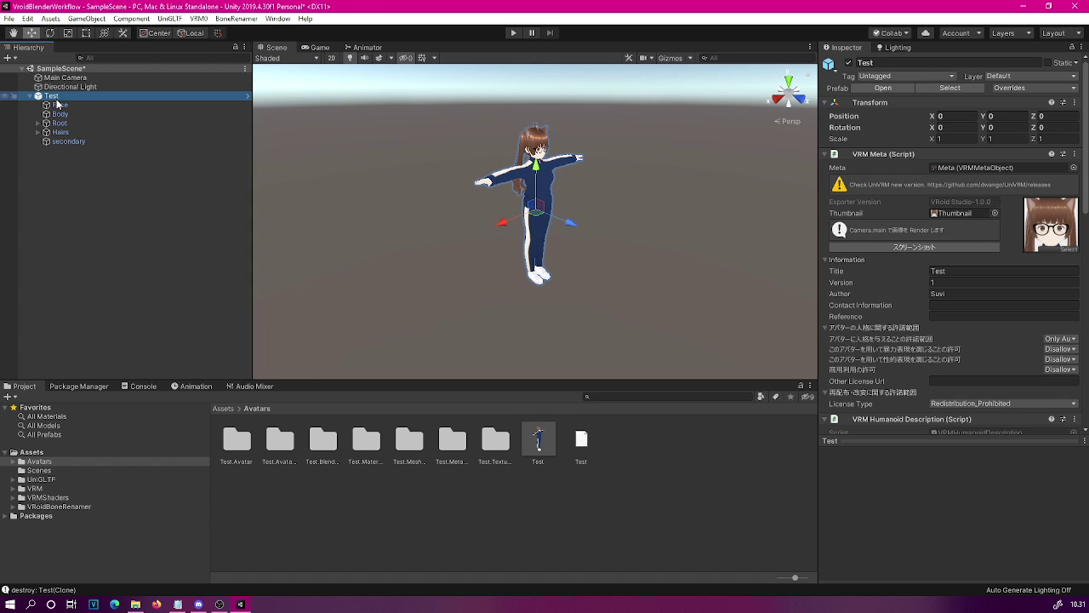
key("Delete")
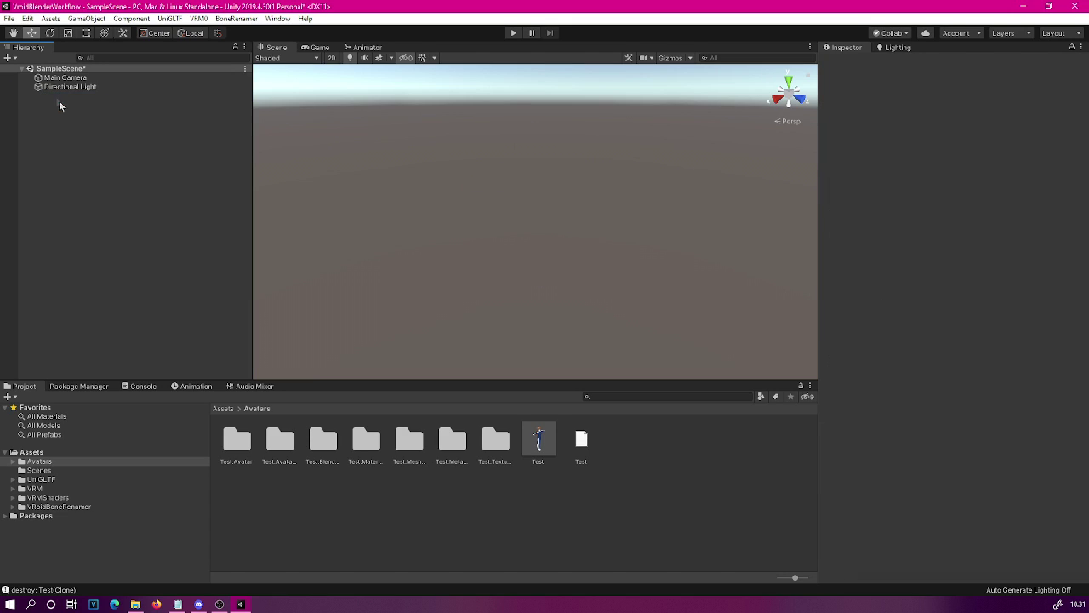
left_click(35, 462)
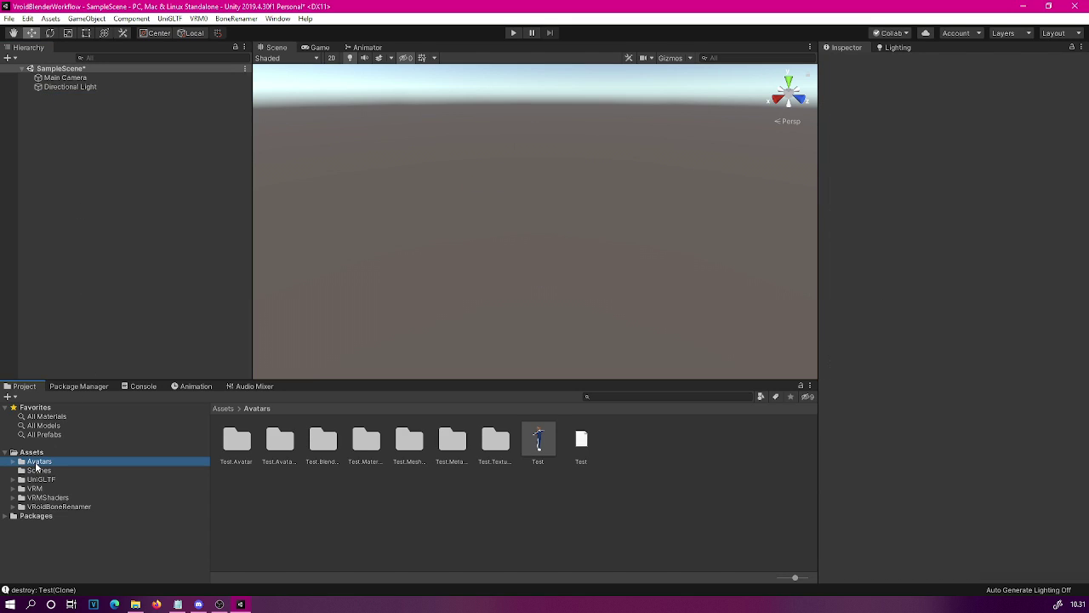
key("Delete")
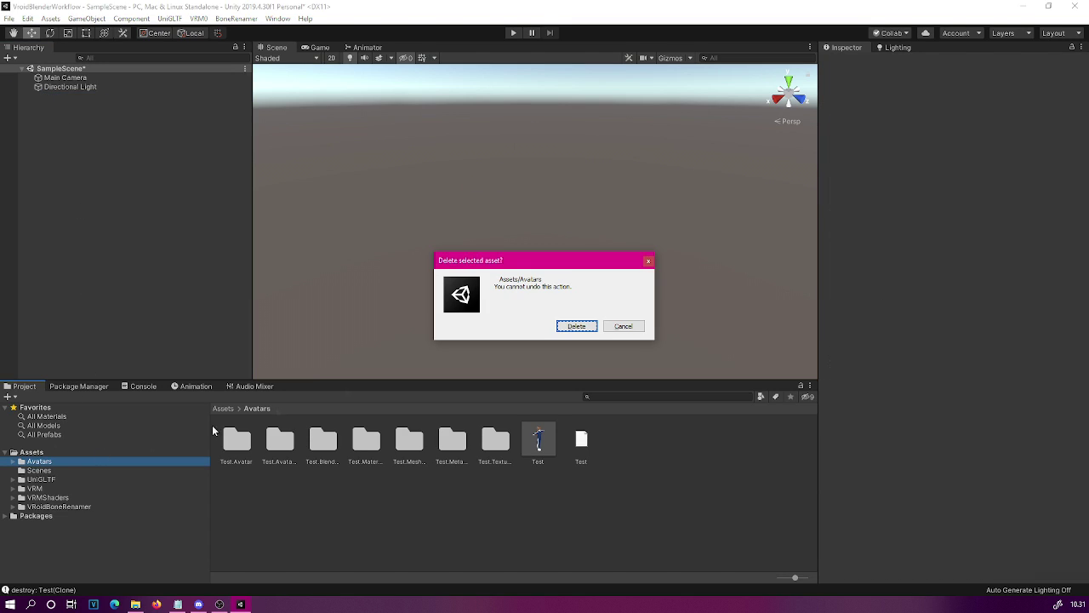
left_click(577, 325)
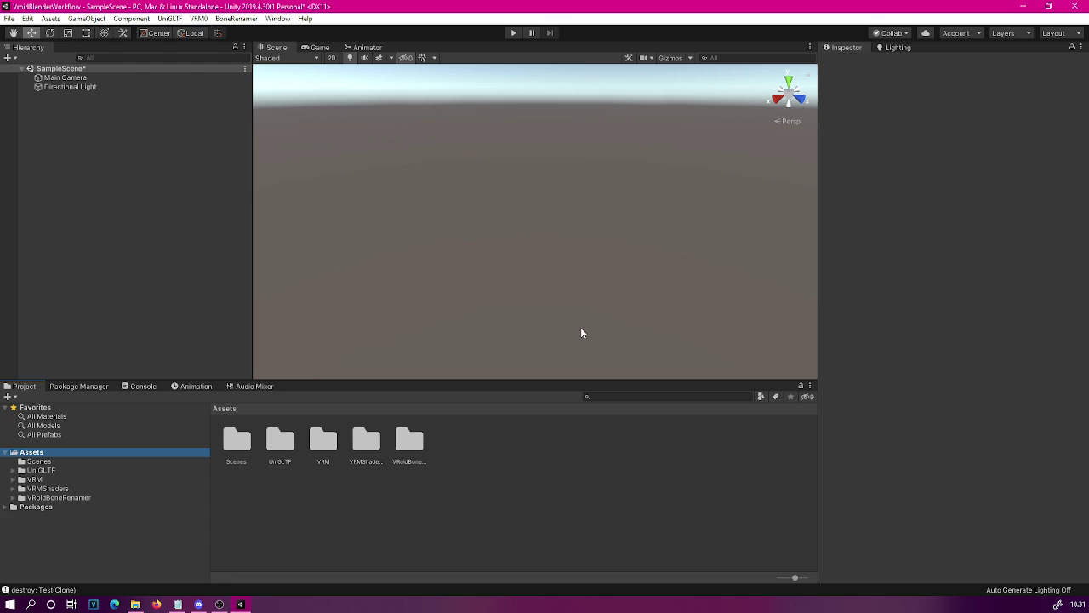
Create a folder named Original in Assets and import the exported VRM avatar into it
right_click(575, 475)
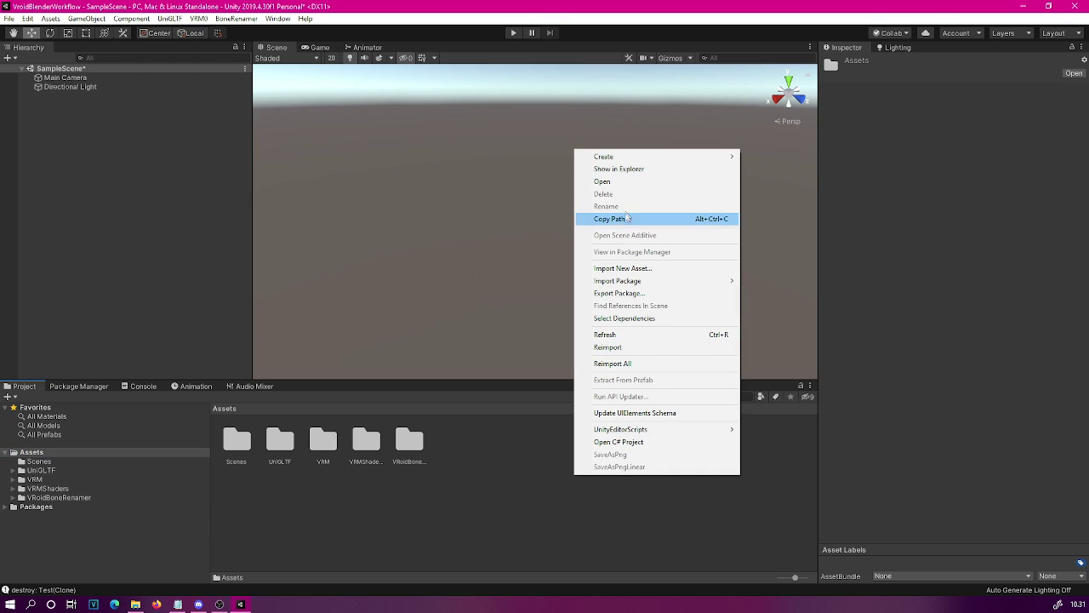
mouse_move(644, 156)
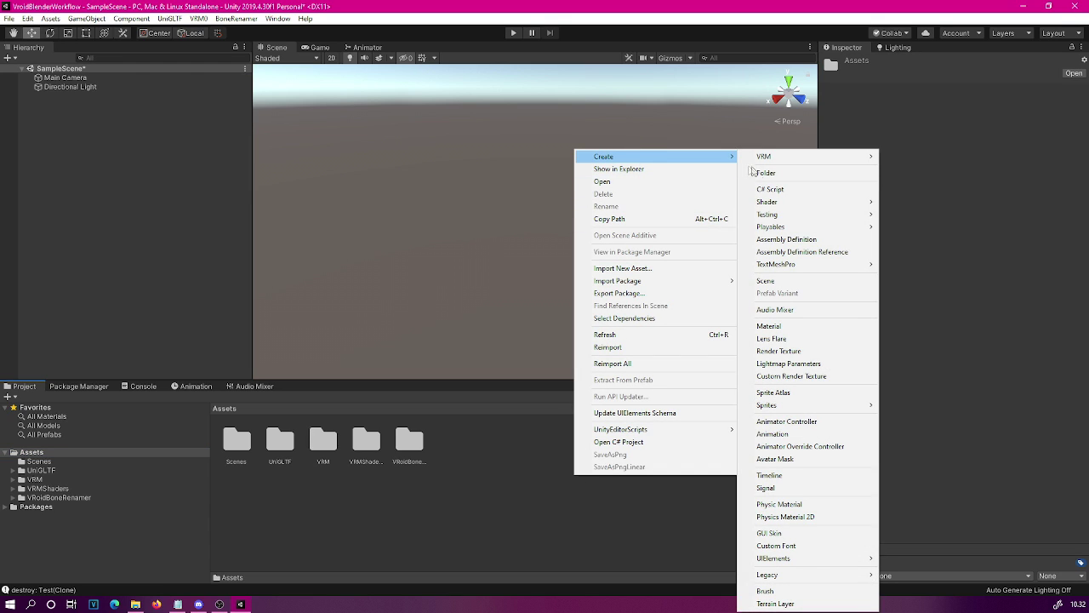
left_click(768, 172)
type("Original")
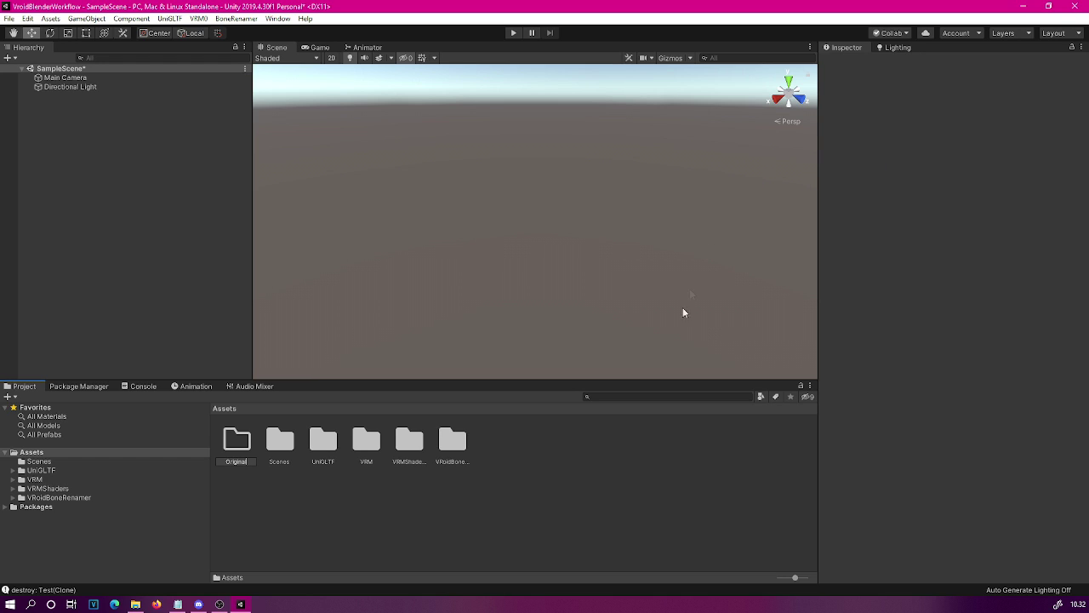
key("Return")
double_click(237, 440)
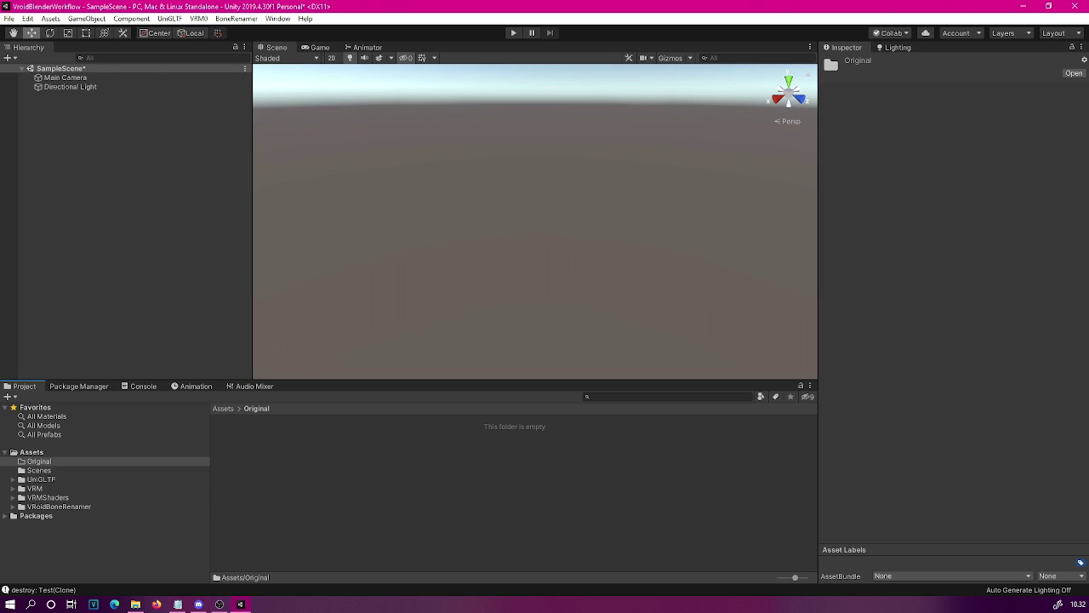
left_click_drag(2, 457, 281, 457)
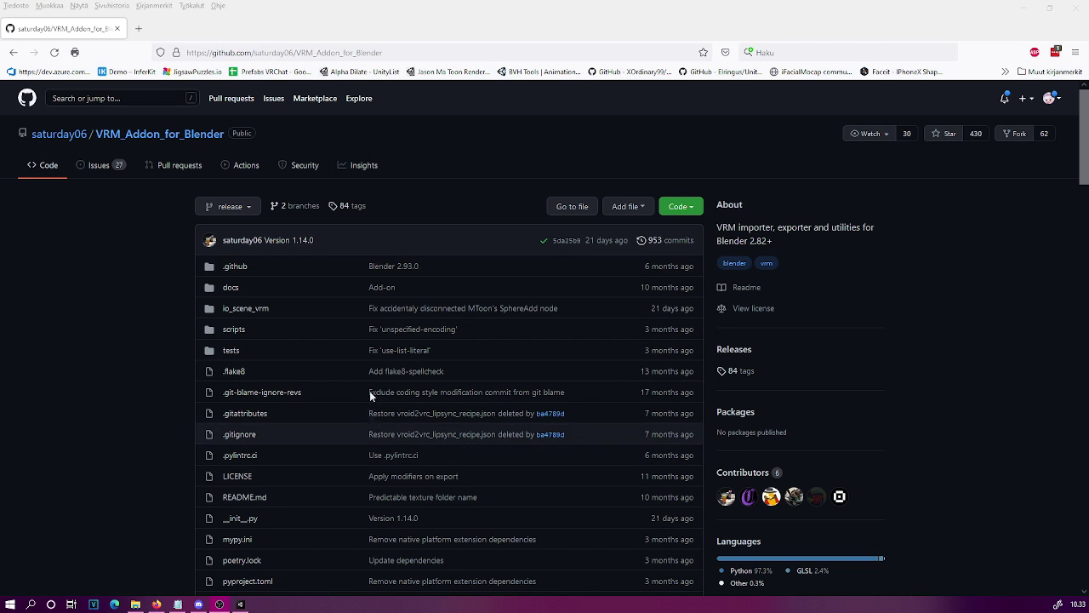
On the VRM_Addon_for_Blender GitHub page, download the add-on and save VRM_Addon_for_Blender-release.zip
scroll(248, 289, "down", 3)
scroll(248, 289, "down", 5)
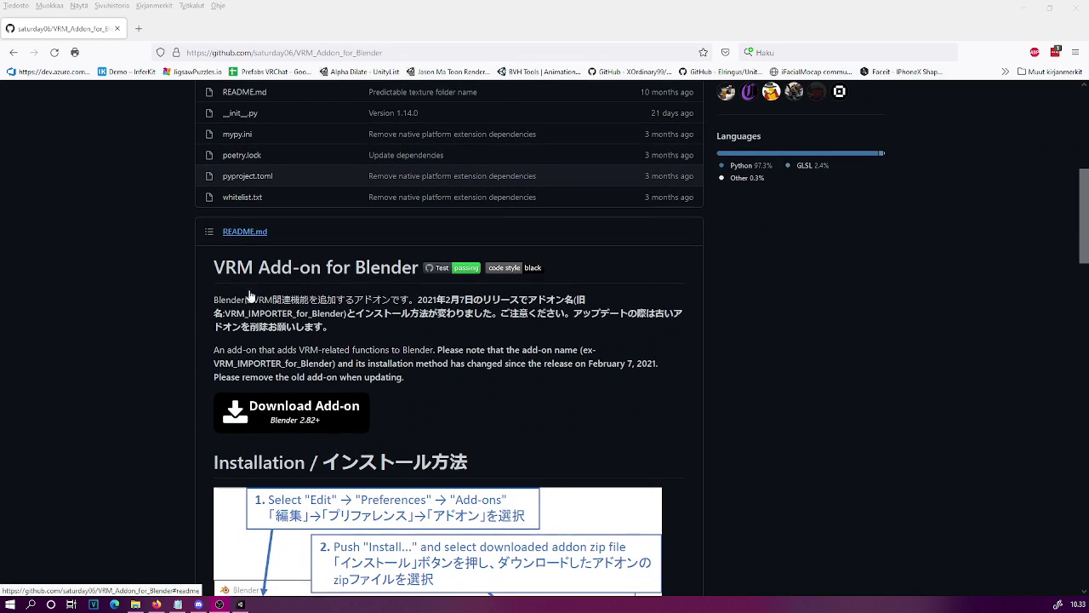
left_click(330, 417)
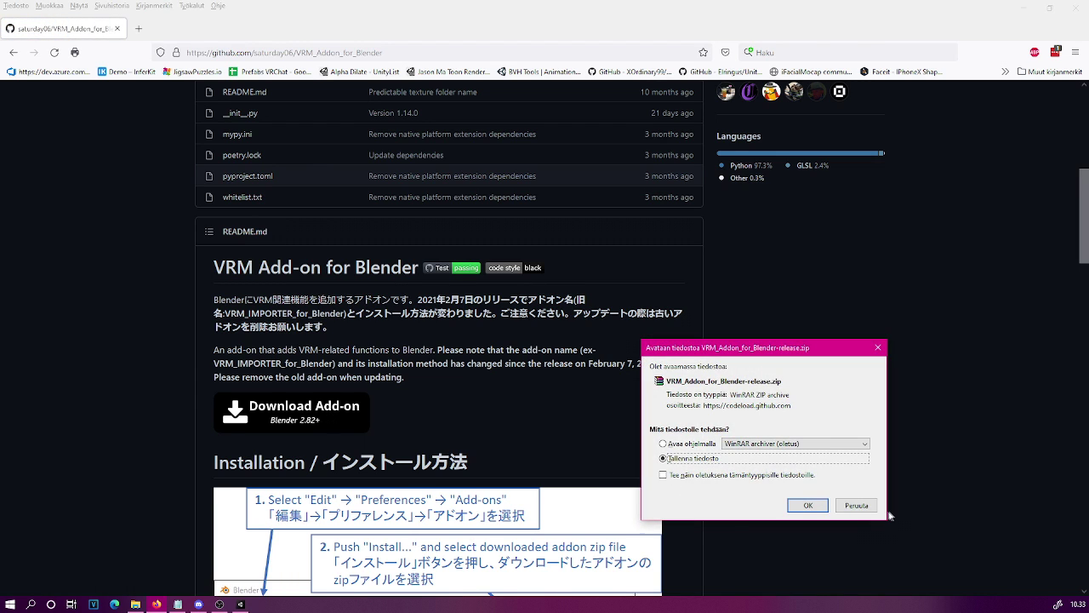
left_click(807, 504)
Review the illustrated installation instructions for the VRM add-on in the README
scroll(791, 362, "down", 5)
scroll(778, 350, "down", 1)
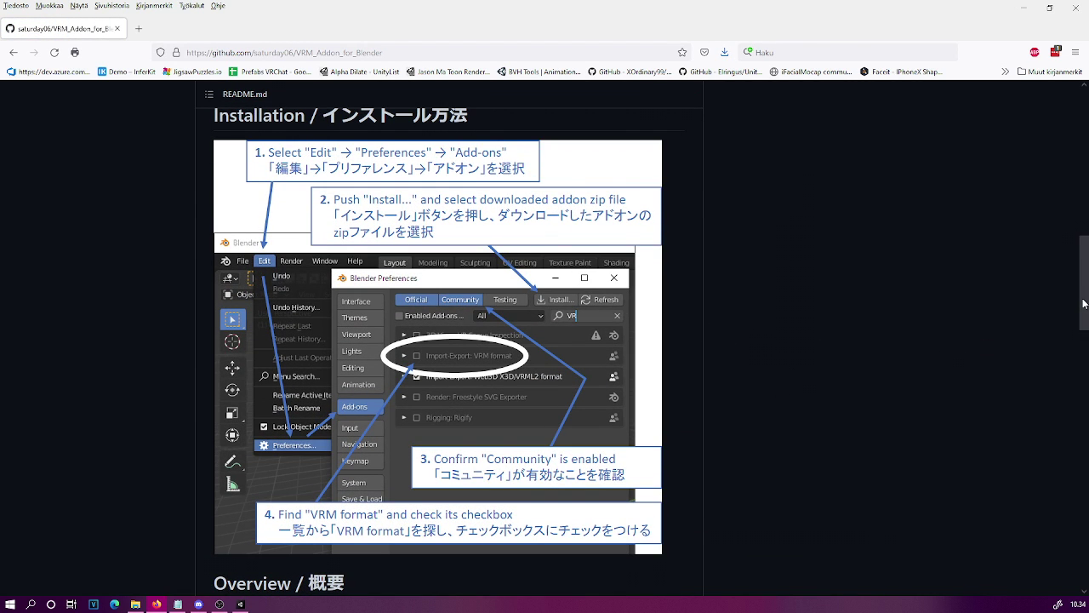
scroll(1083, 303, "up", 1)
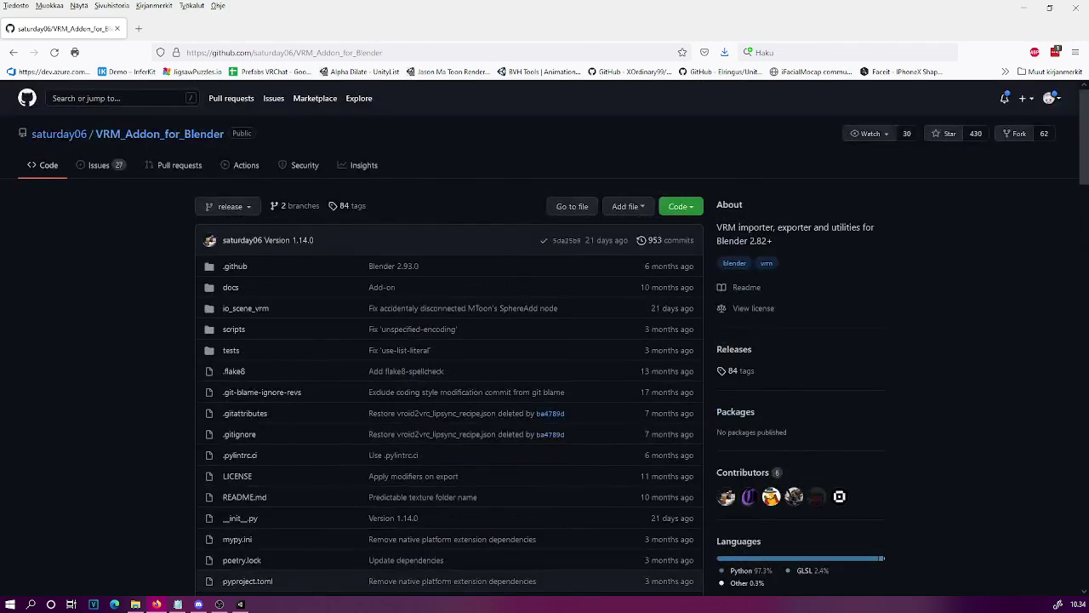
scroll(545, 340, "down", 10)
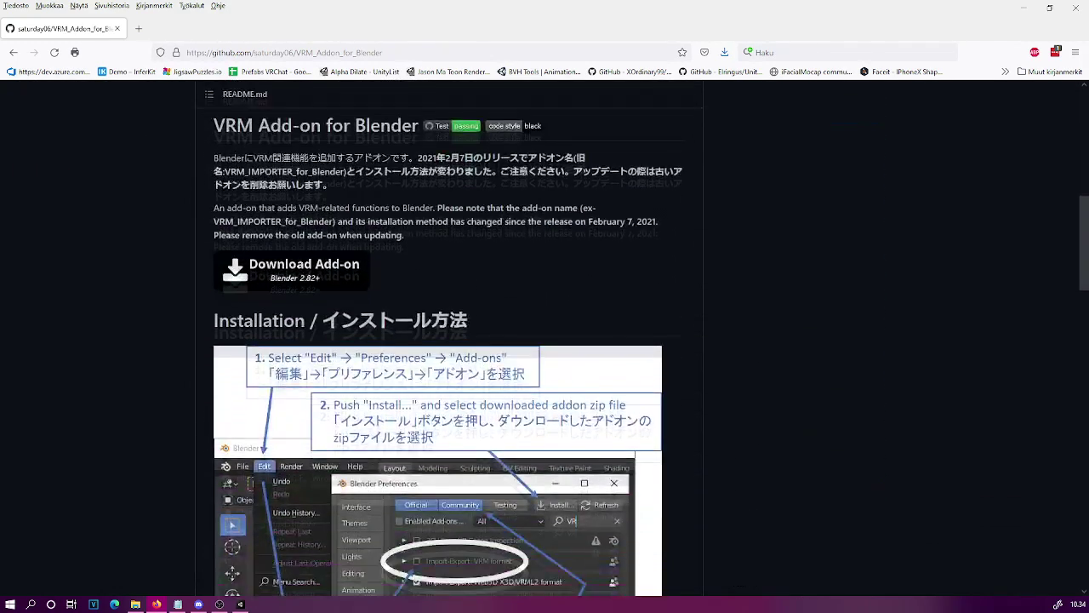
scroll(544, 341, "up", 1)
scroll(545, 340, "down", 1)
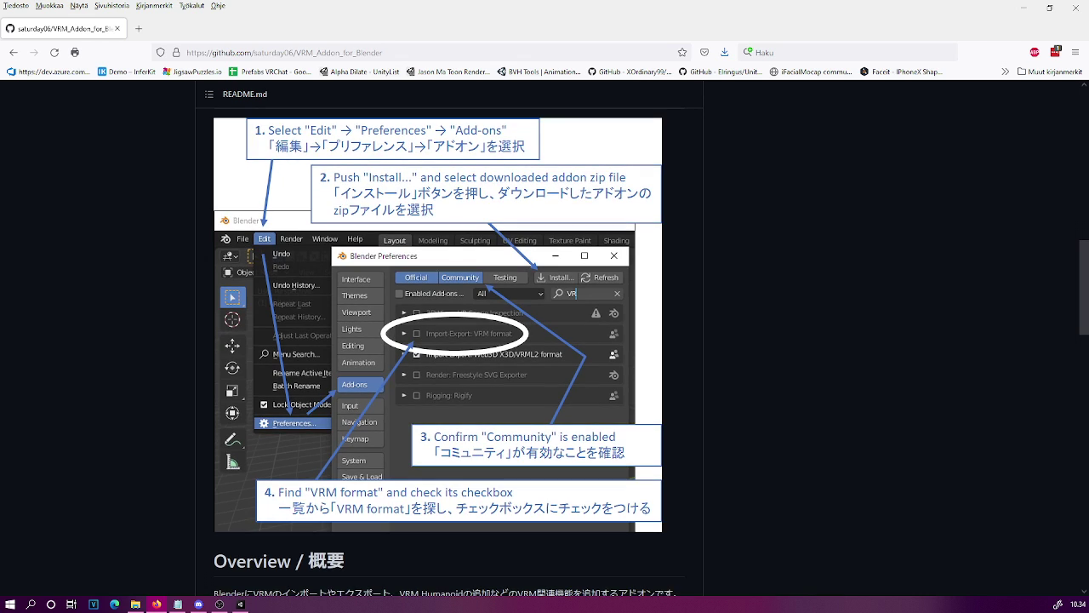
scroll(544, 340, "up", 2)
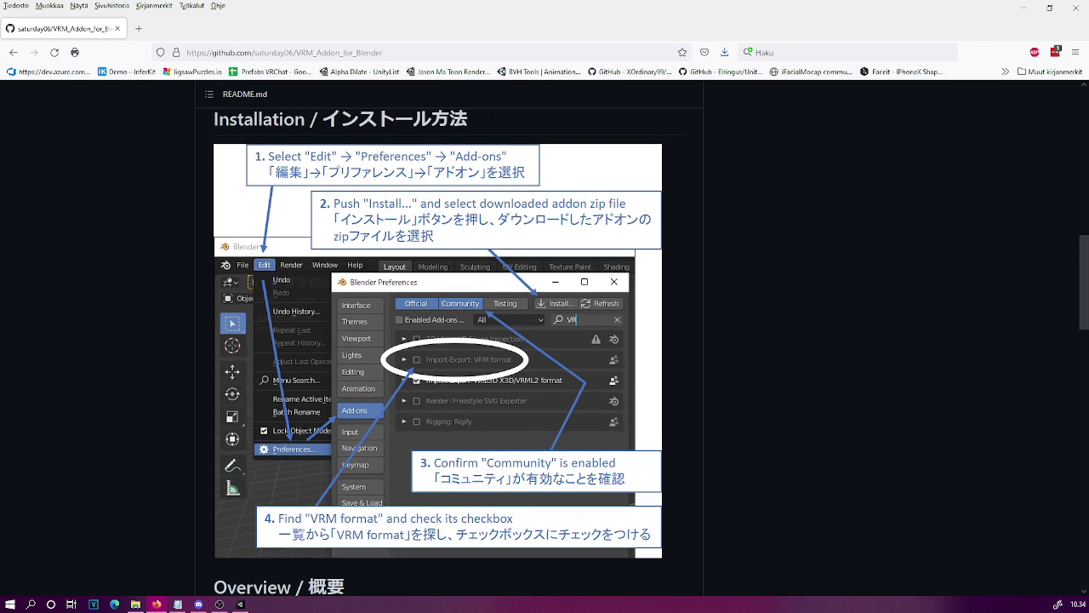
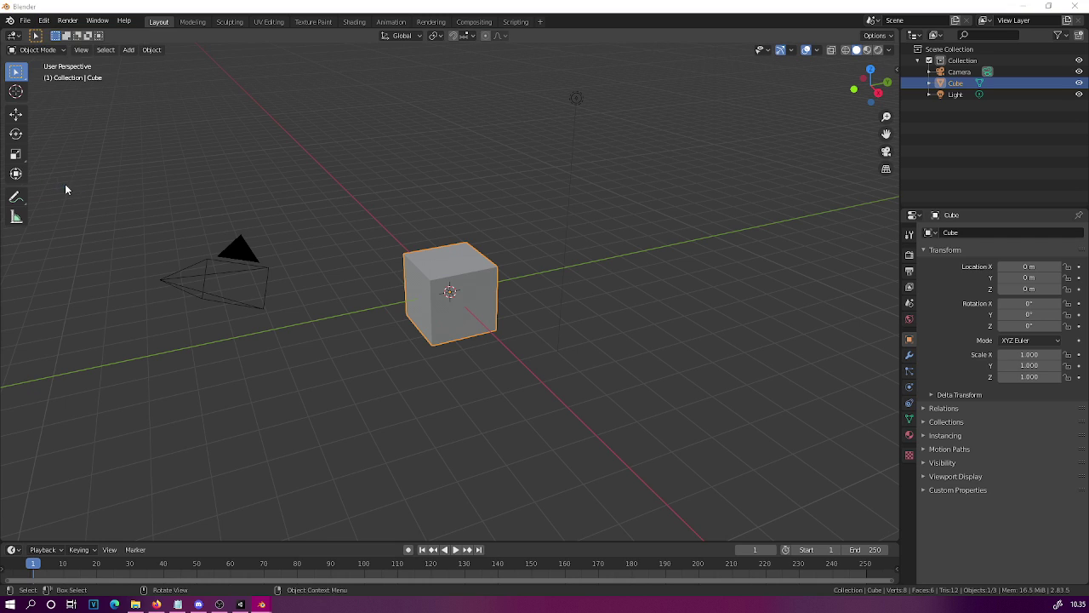
Install the VRM add-on from VRM_Addon_for_Blender-release.zip in the preferences and filter the add-on list by vrm
left_click_drag(414, 136, 406, 100)
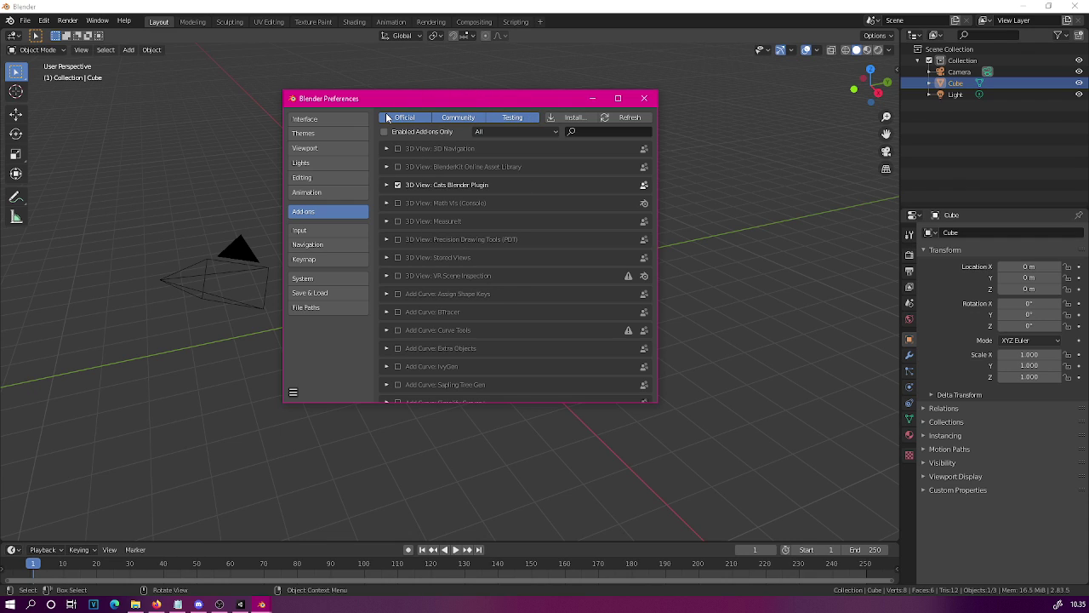
left_click(571, 119)
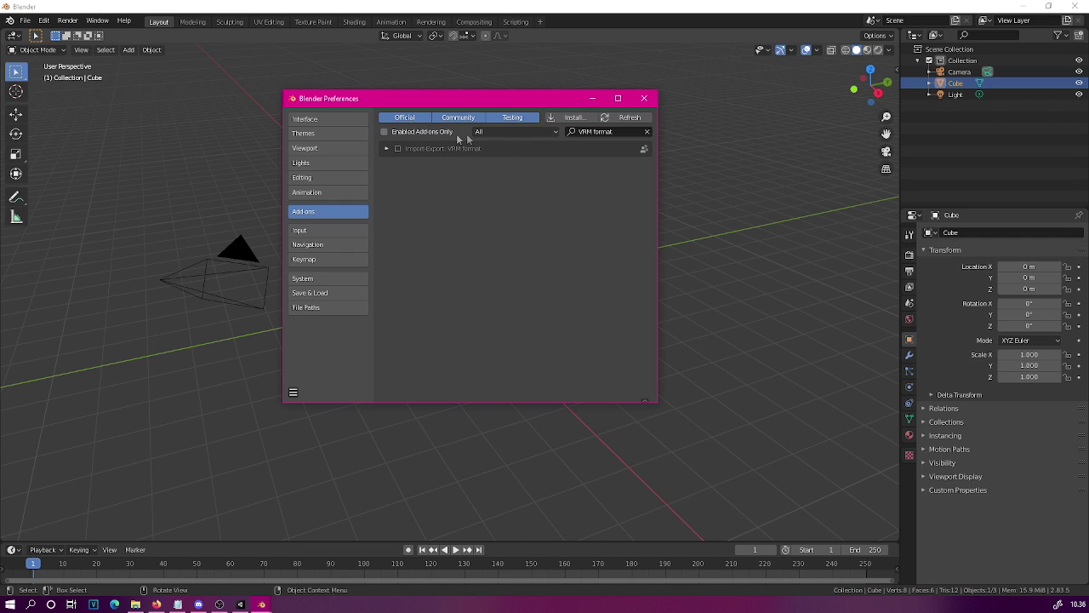
left_click(648, 132)
left_click(590, 131)
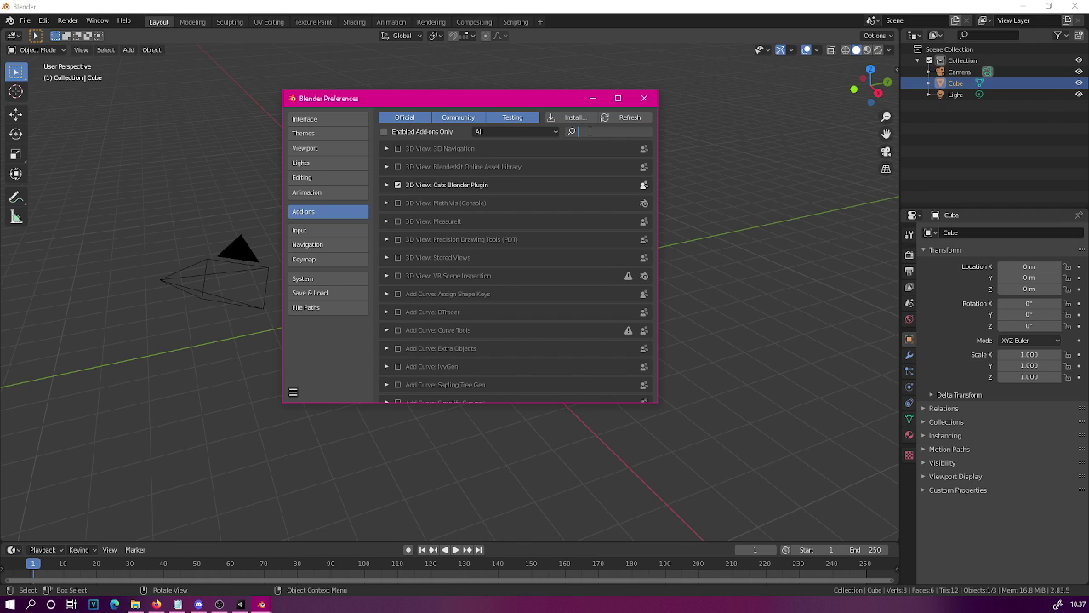
type("vrm")
key("Return")
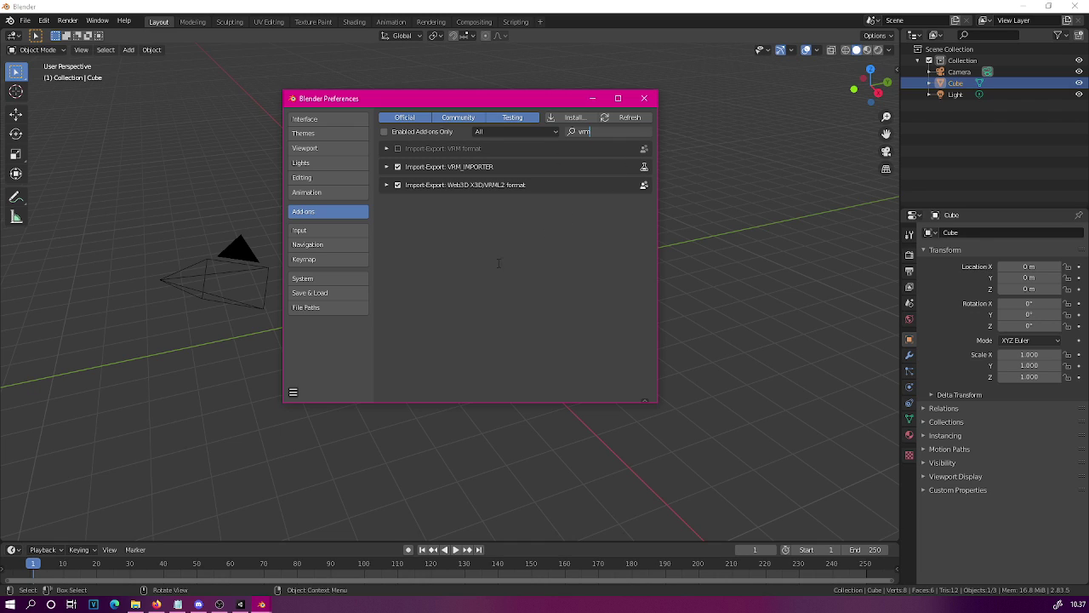
key("Return")
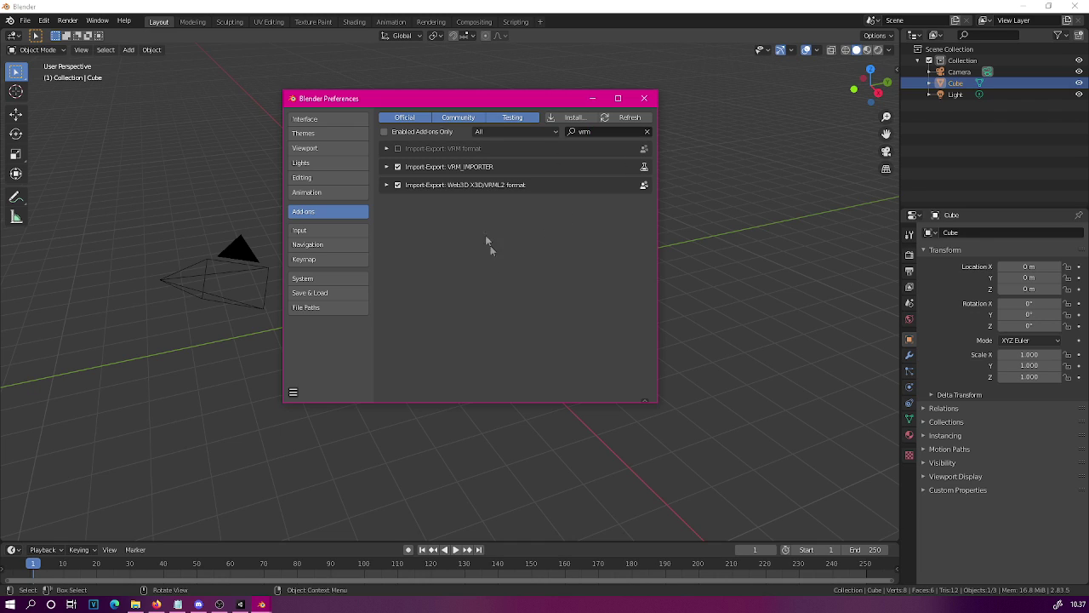
Disable the VRM_IMPORTER add-on, enable Import-Export: VRM format, and close the preferences
left_click(397, 168)
left_click(397, 149)
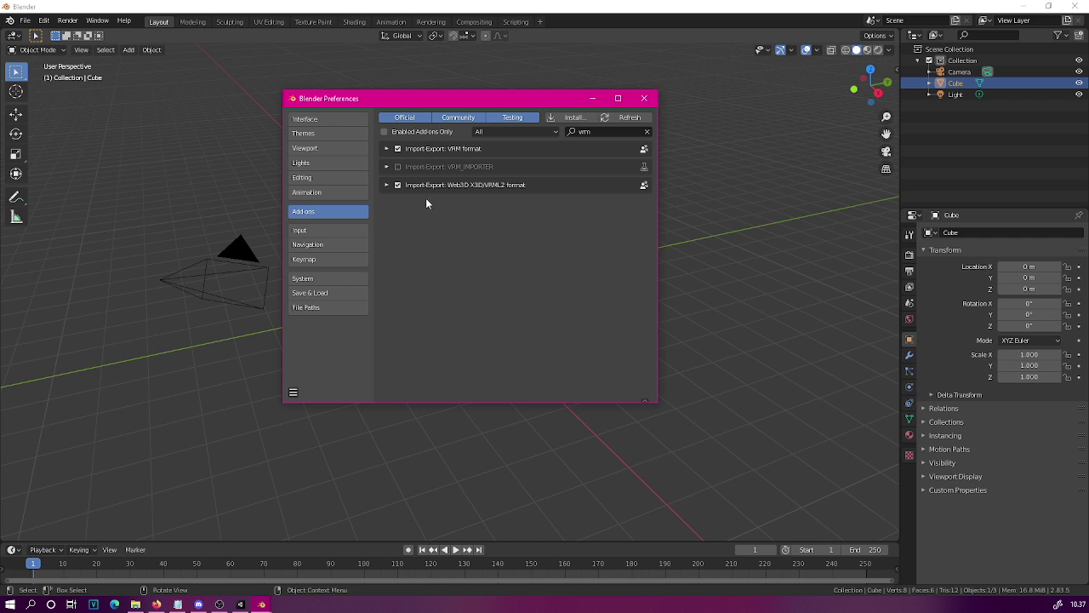
left_click(644, 98)
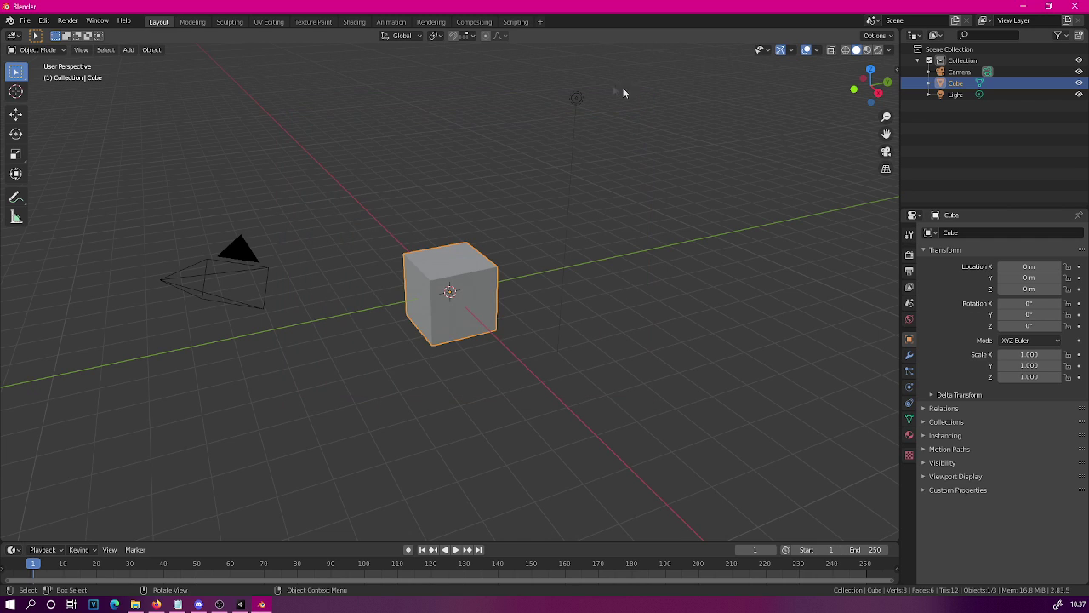
left_click(25, 20)
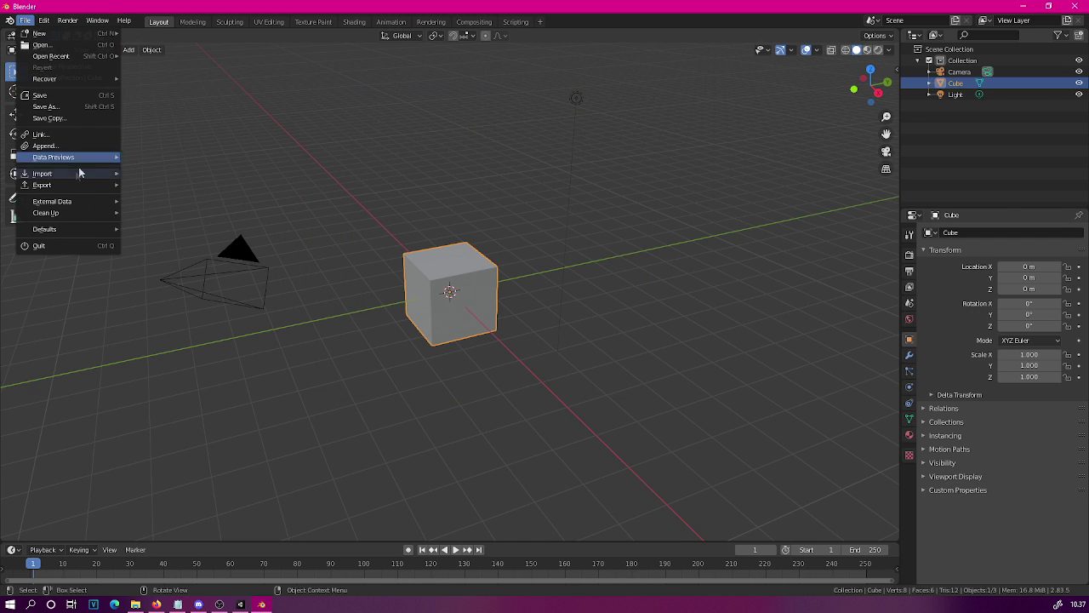
mouse_move(79, 170)
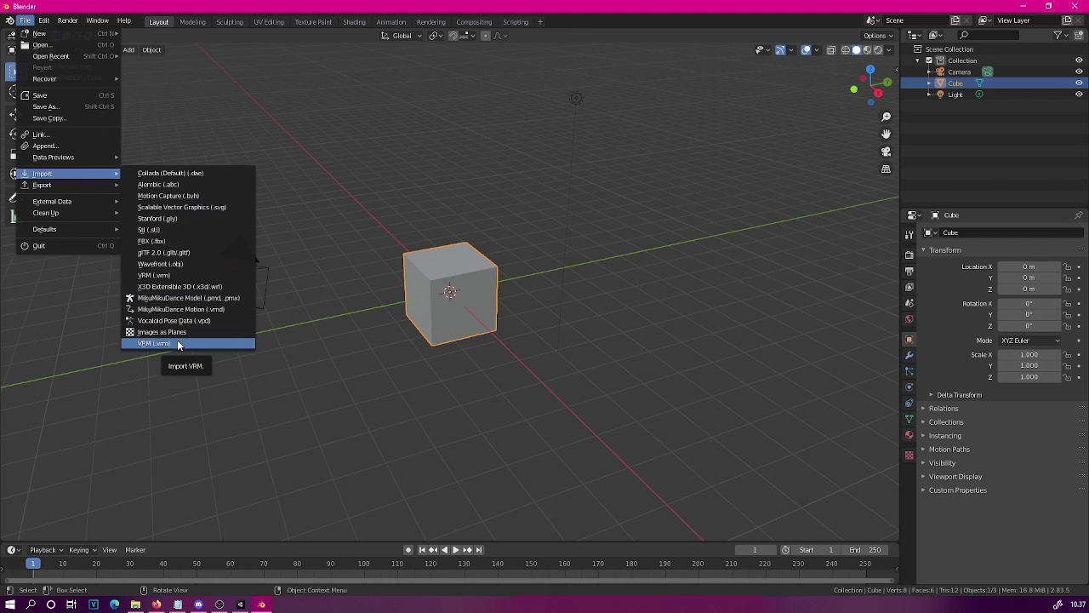
left_click(490, 416)
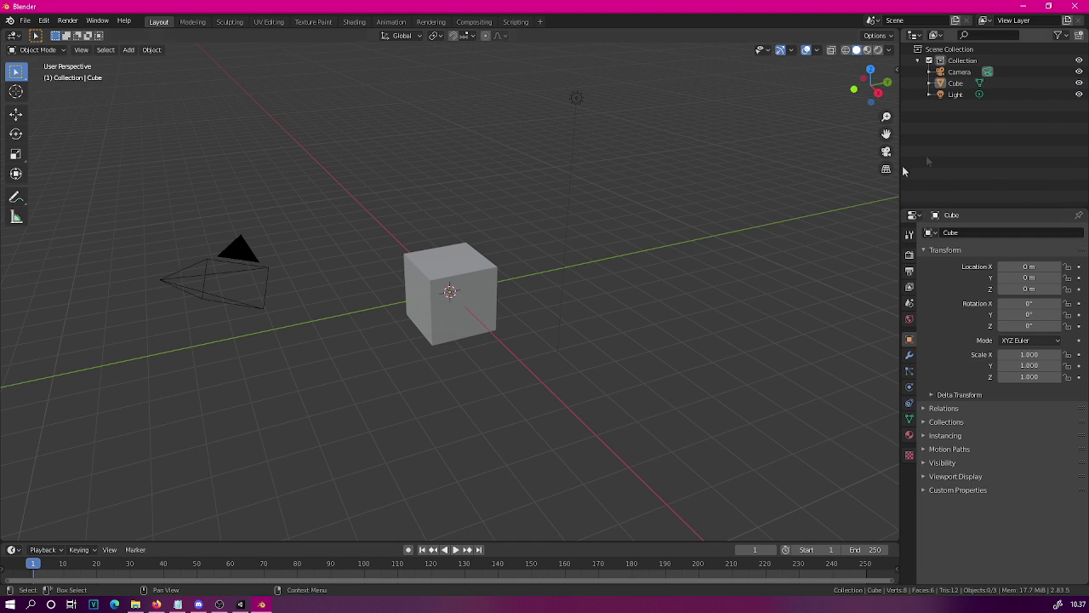
Delete the default camera, cube and light from the scene
left_click(953, 73)
left_click(955, 94, "shift")
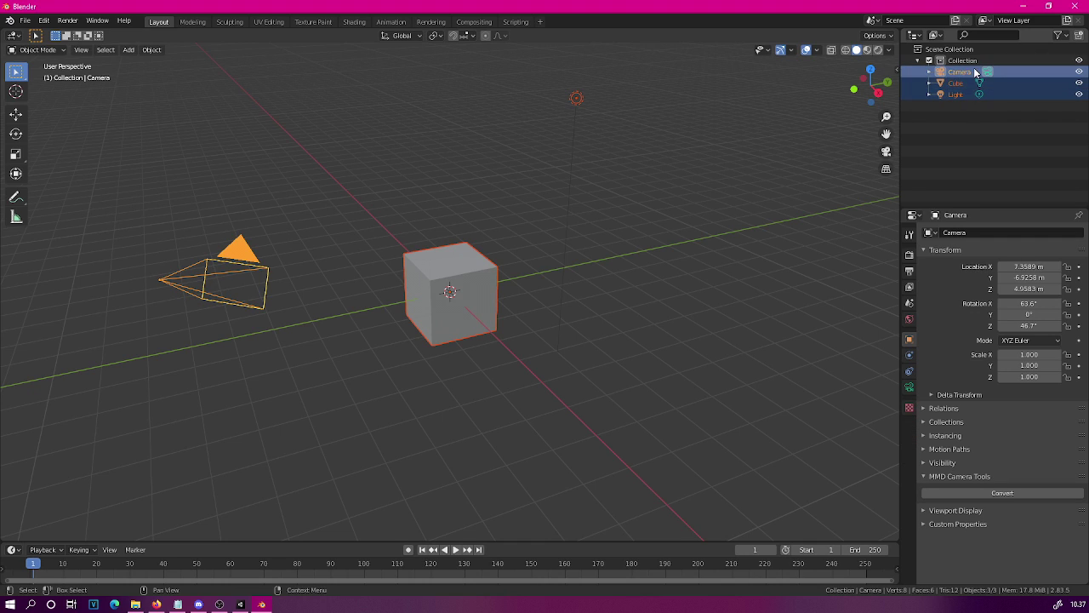
right_click(964, 97)
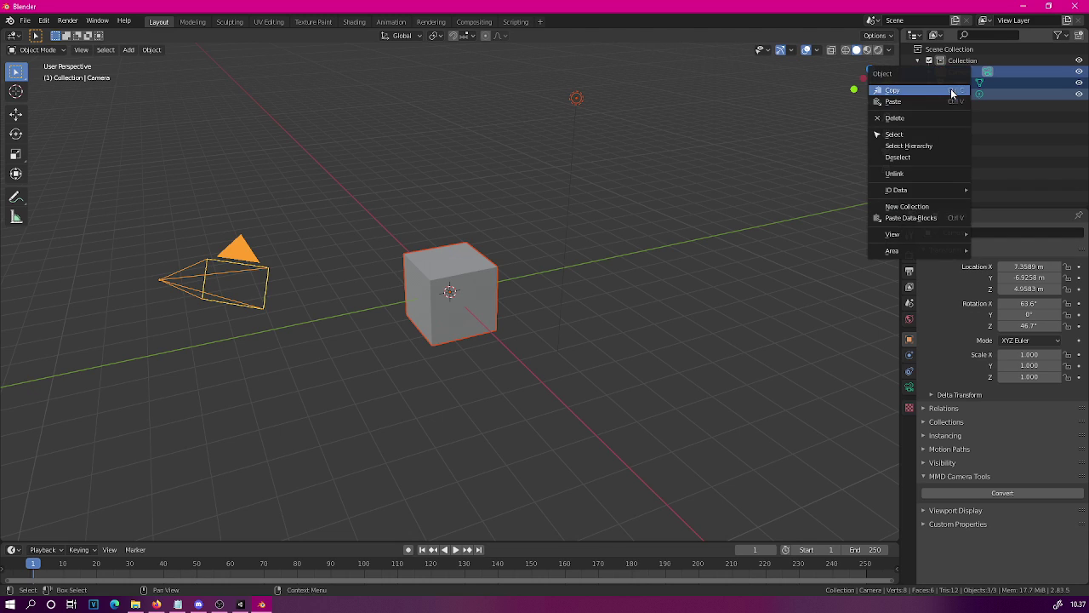
left_click(924, 120)
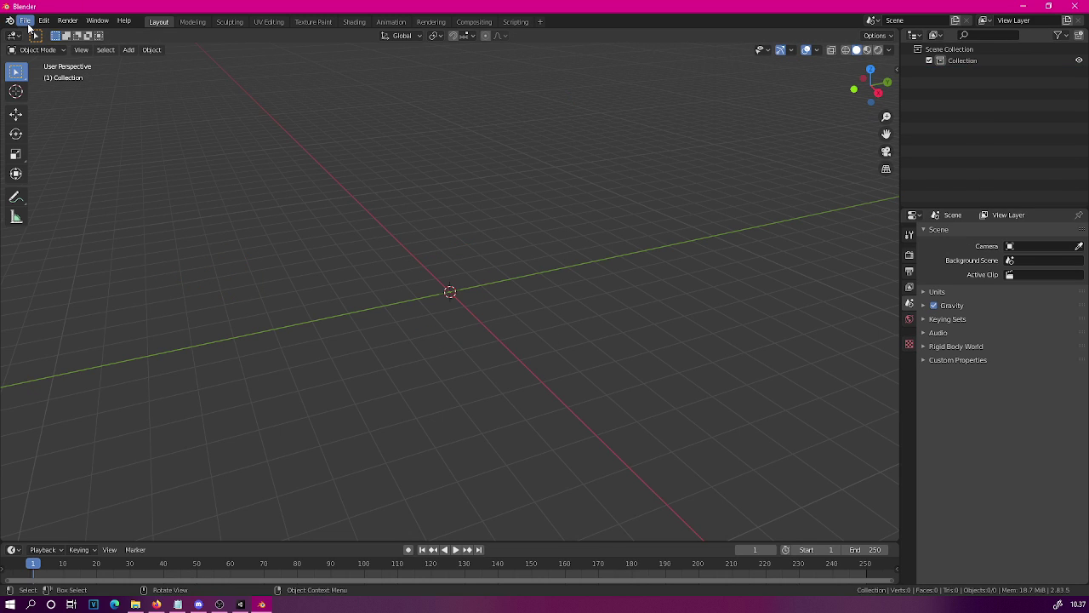
Import the re-exported VRM avatar into the empty scene
left_click(25, 20)
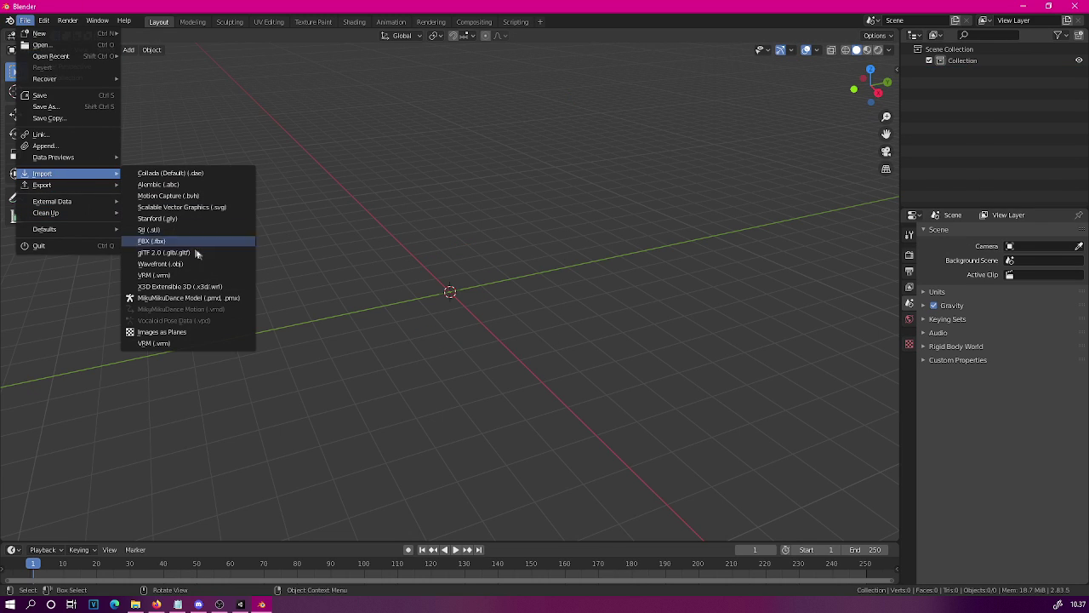
left_click(169, 344)
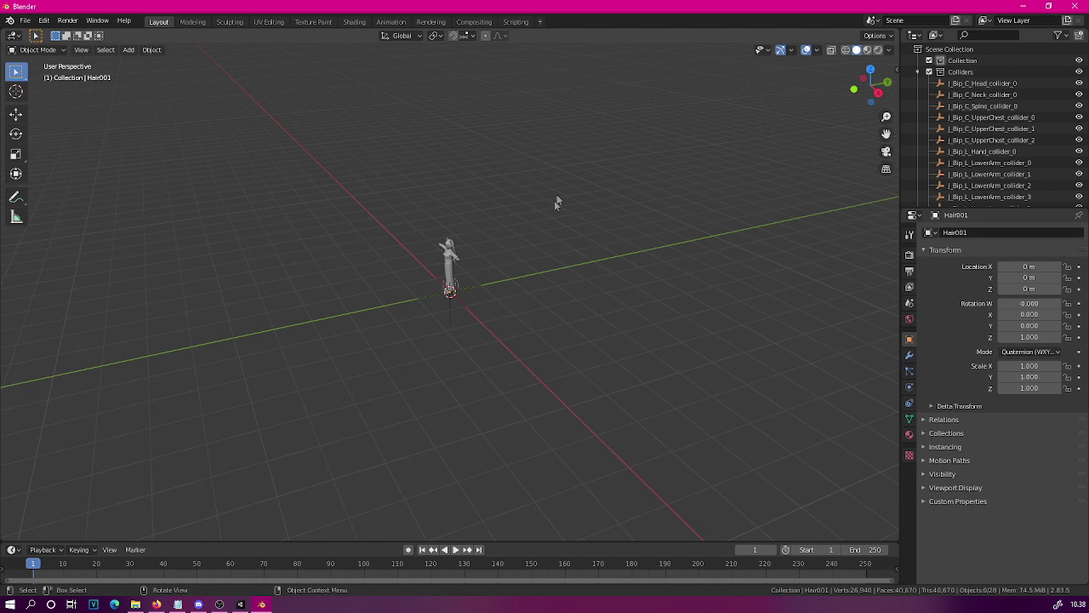
Inspect the imported avatar's mesh and bones from head to feet and from several sides
scroll(554, 200, "up", 8)
middle_click_drag(315, 226, 546, 253)
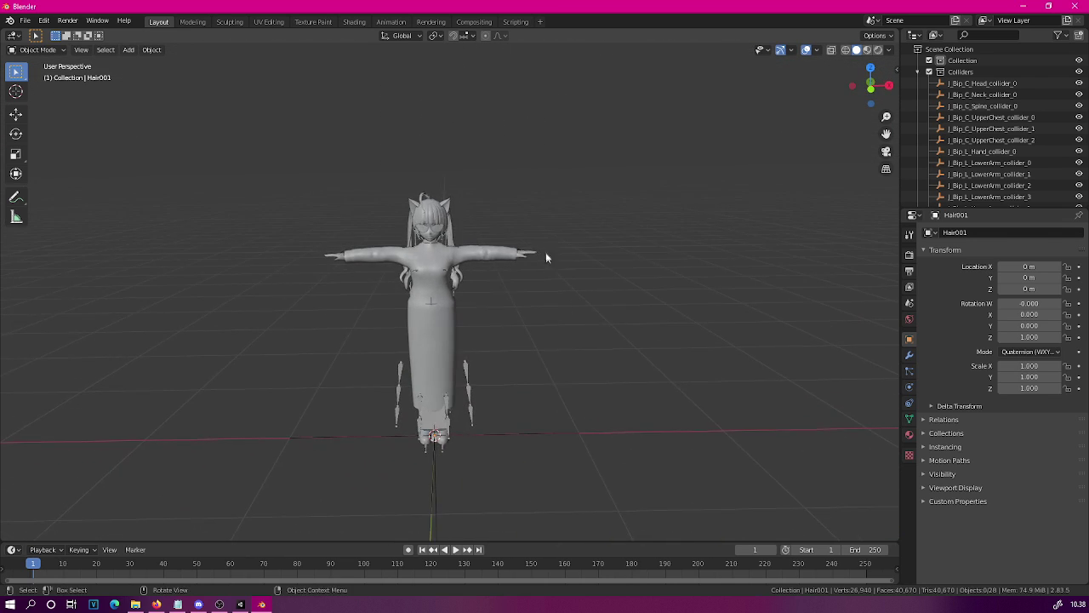
scroll(562, 289, "up", 3)
middle_click_drag(600, 316, 499, 295)
middle_click_drag(514, 442, 31, 275)
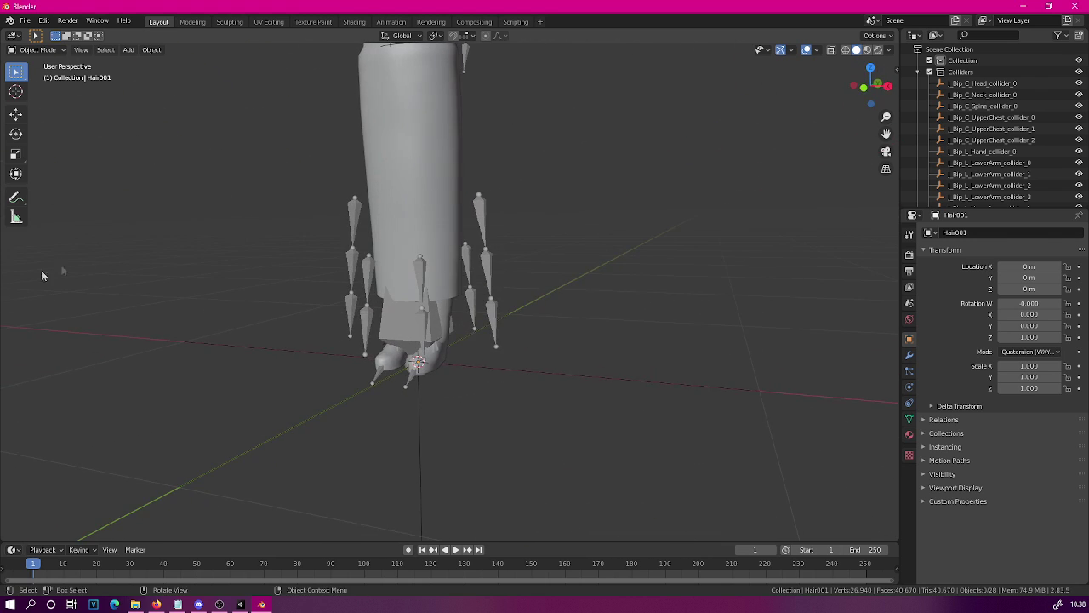
middle_click_drag(565, 201, 579, 377)
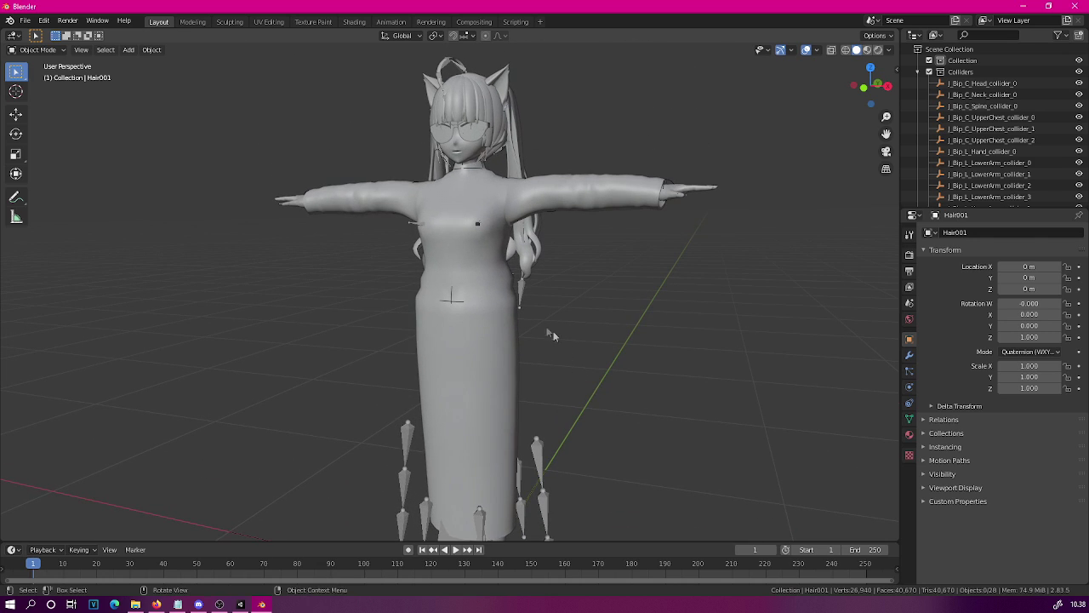
middle_click_drag(446, 237, 500, 247)
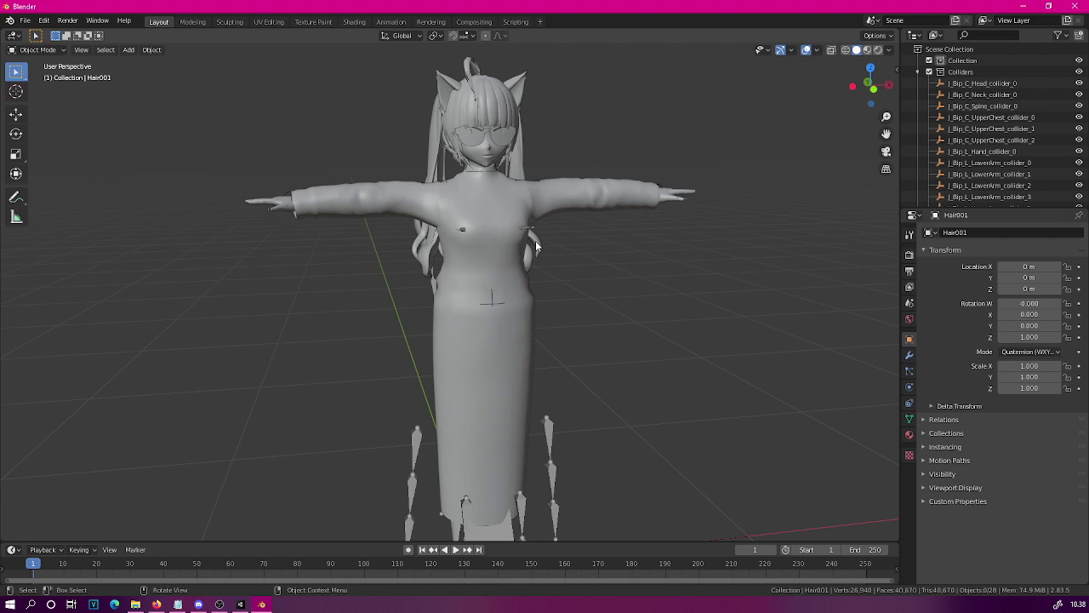
middle_click_drag(676, 216, 583, 223)
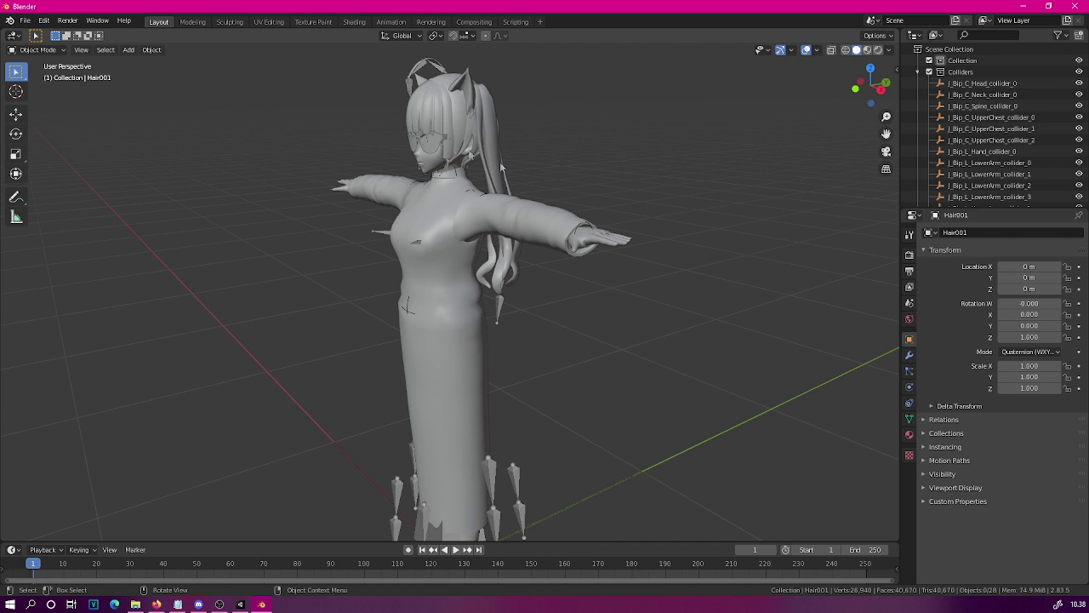
middle_click_drag(255, 149, 305, 149)
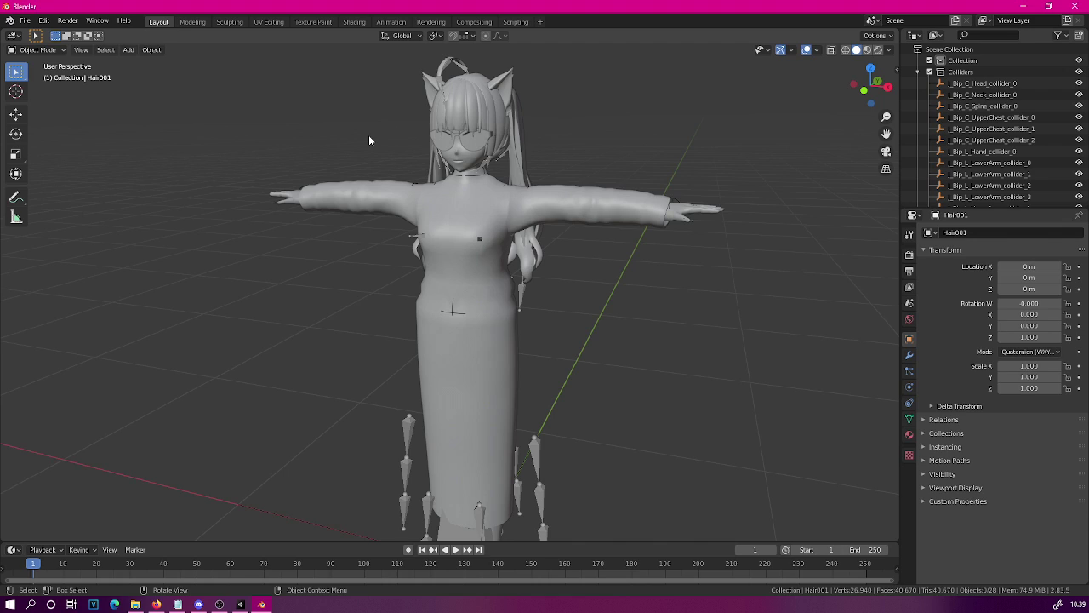
Save the Blender scene under the file name testmodel.blend
left_click(26, 21)
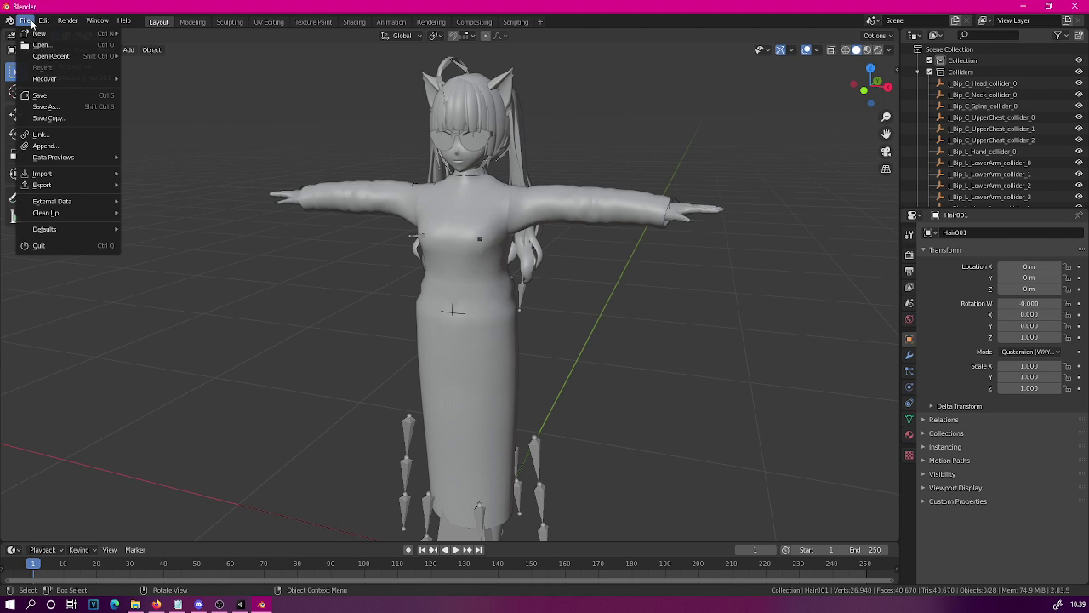
left_click(45, 108)
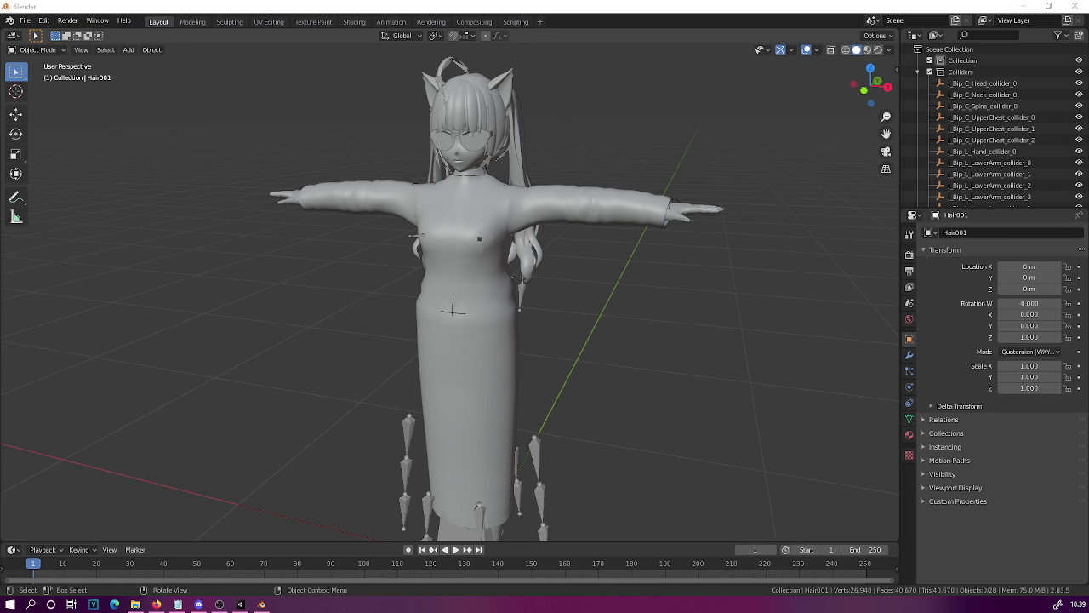
key("Return")
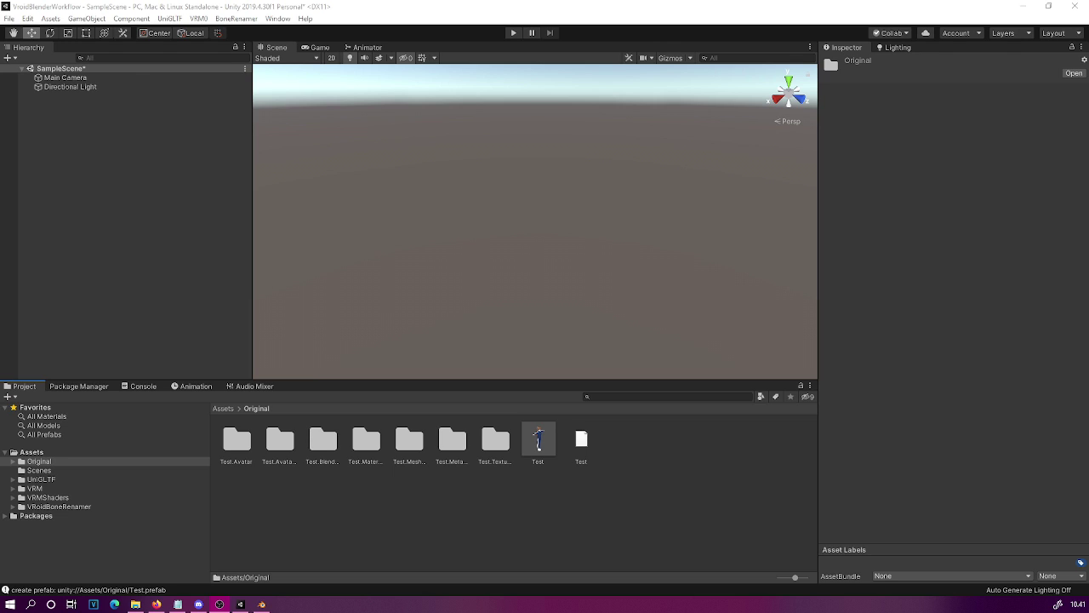
Create a folder named Blender in the Unity project's Assets and import testmodel.blend into it
left_click(26, 453)
right_click(554, 490)
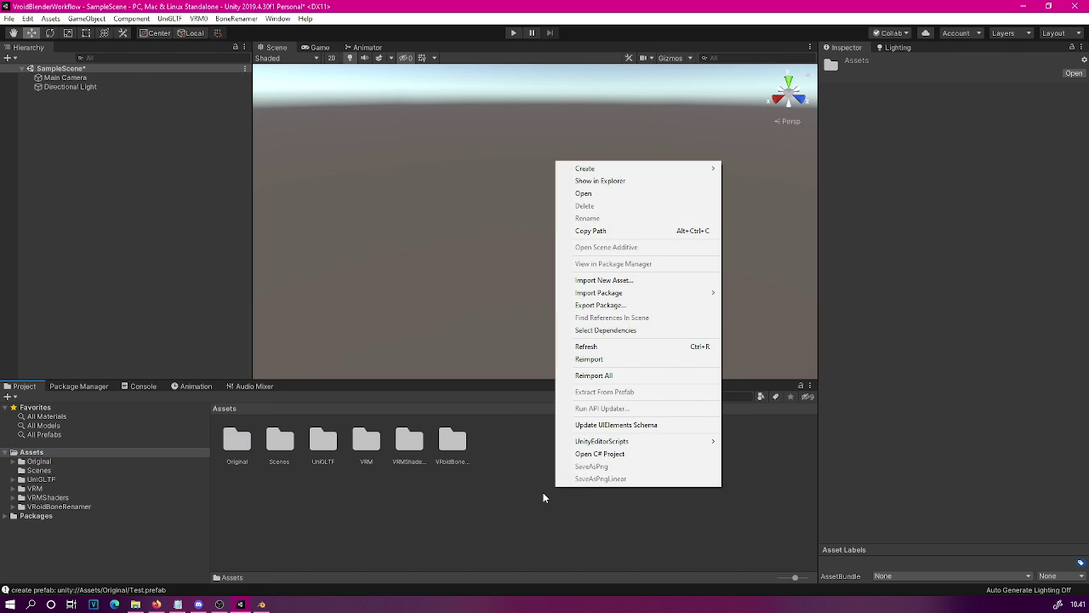
mouse_move(607, 168)
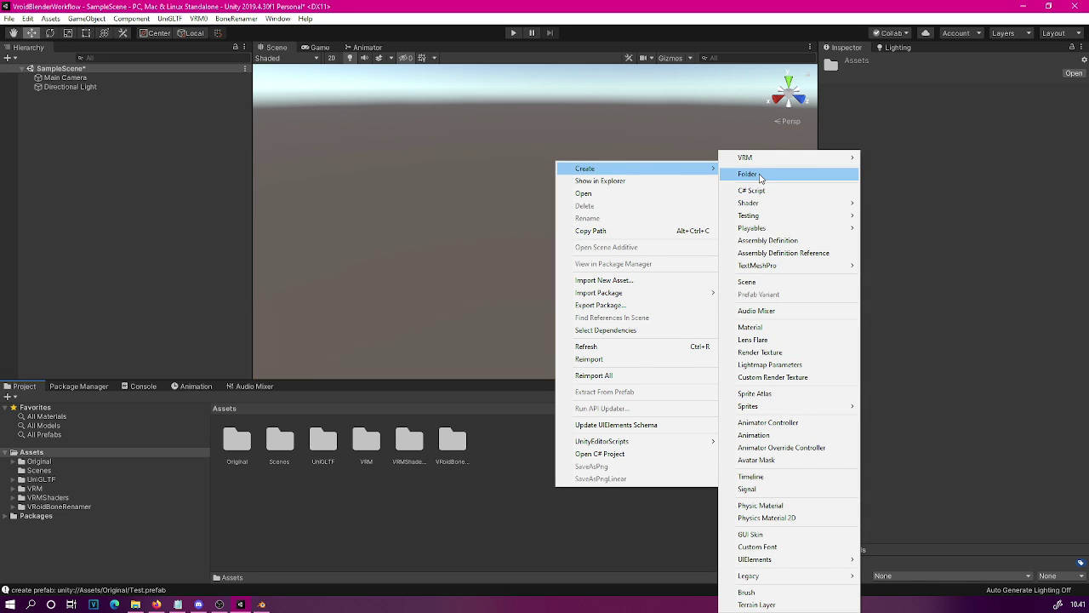
left_click(748, 174)
type("Blender")
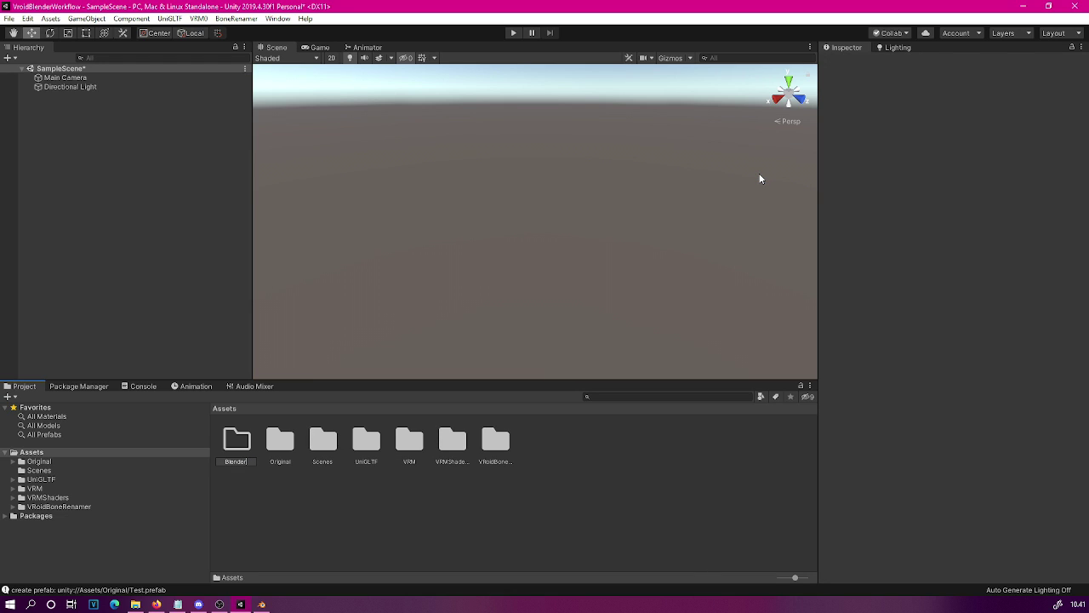
key("Return")
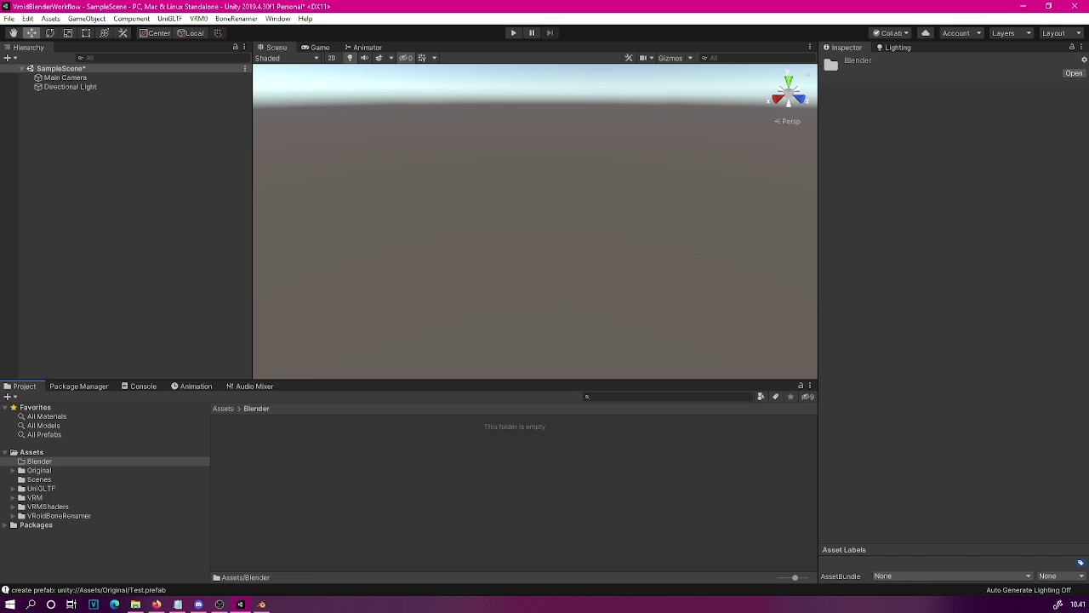
left_click(135, 604)
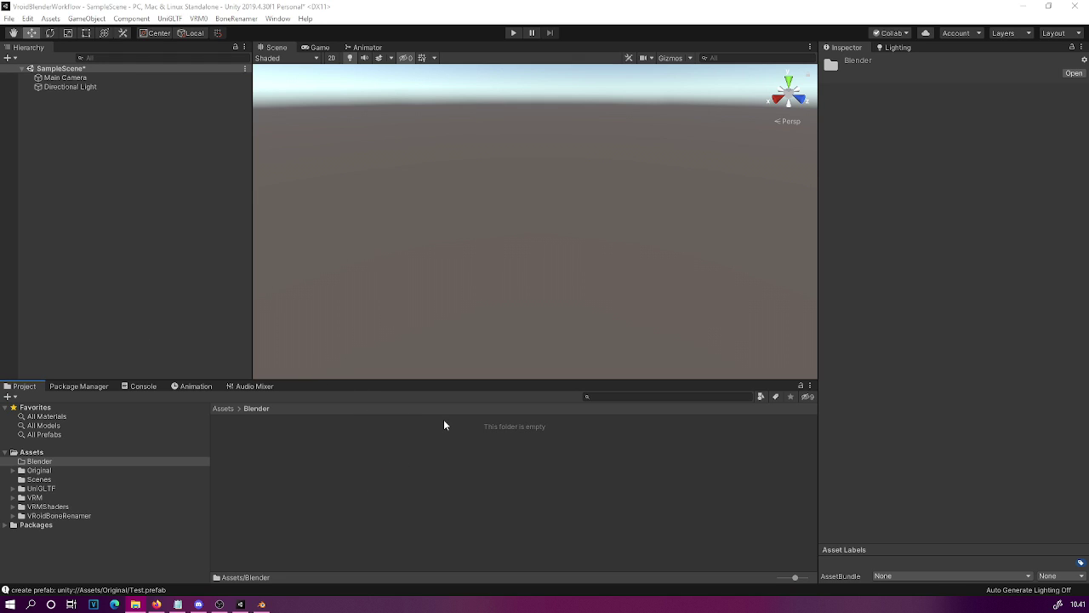
left_click(361, 478)
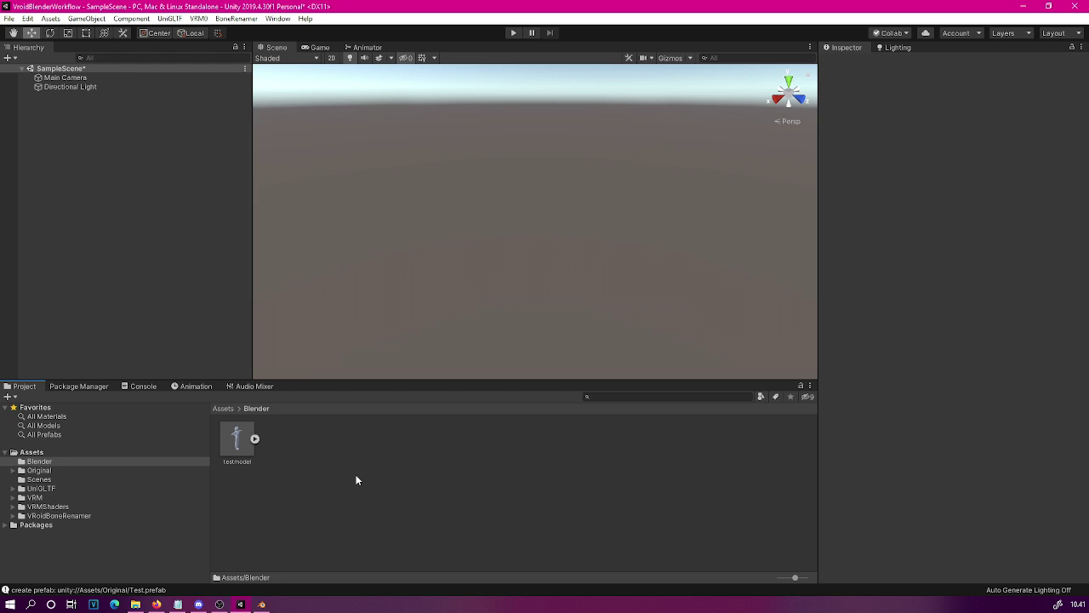
Enable Legacy Blend Shape Normals and disable Weld Vertices in testmodel's model import settings, and apply the changes
left_click(236, 440)
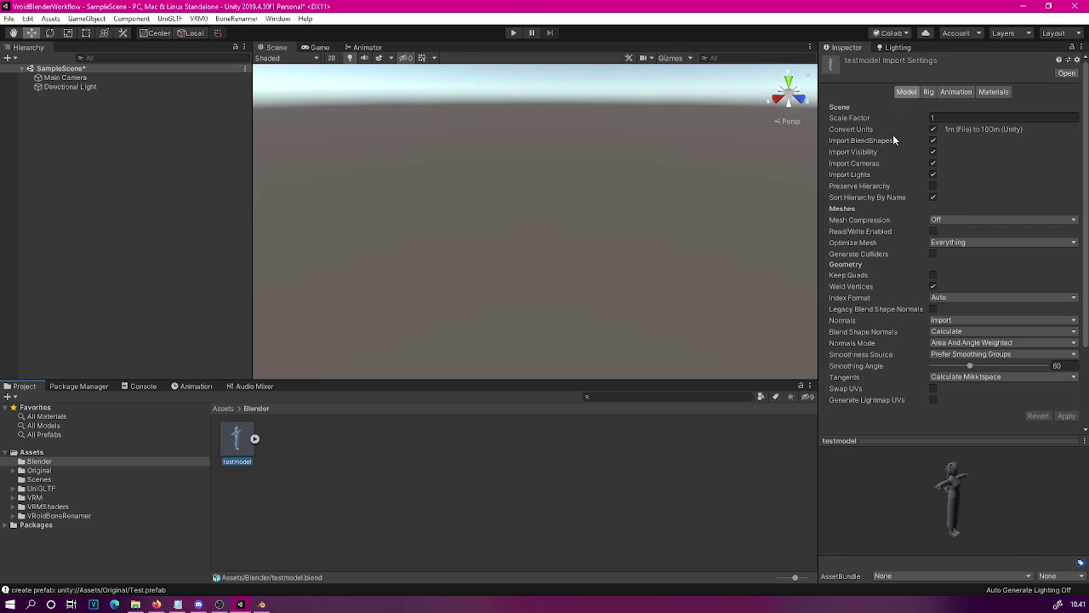
left_click(933, 310)
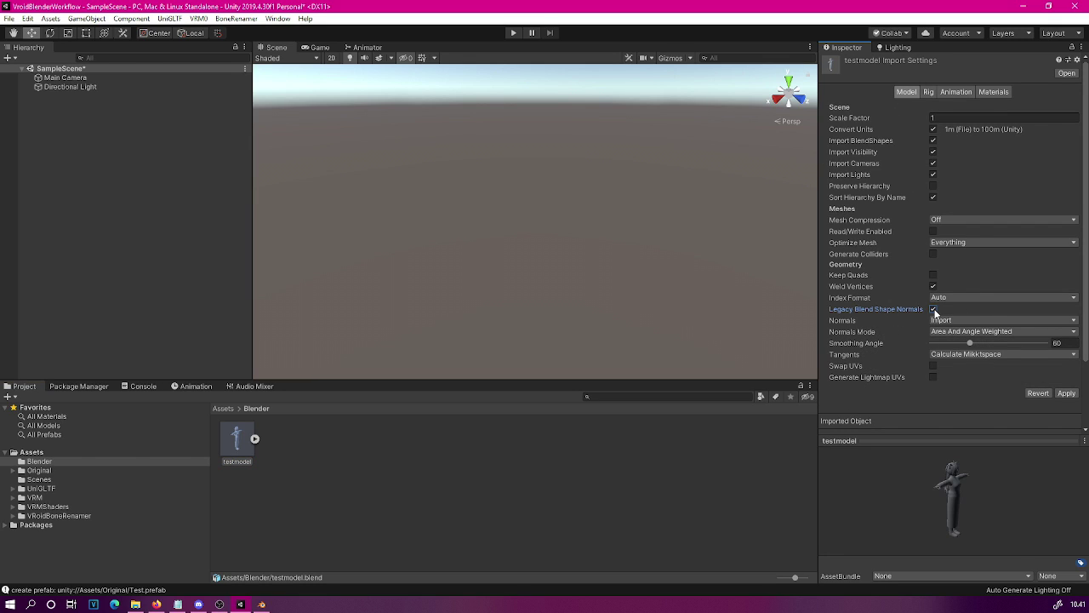
left_click(933, 286)
left_click(1067, 393)
Set testmodel's rig animation type to Humanoid and apply the change
left_click(931, 92)
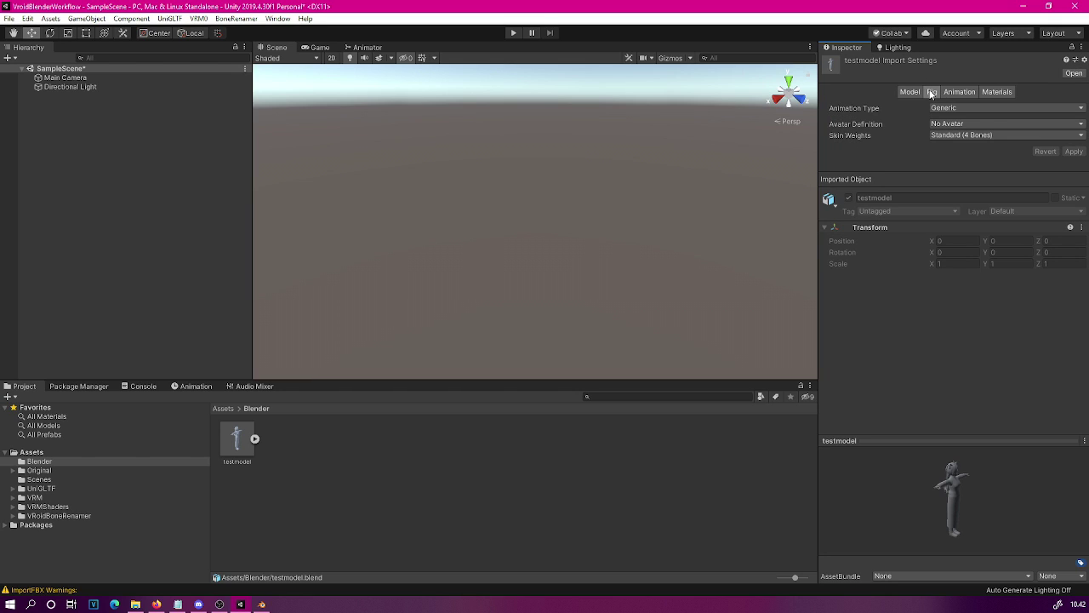
left_click(948, 109)
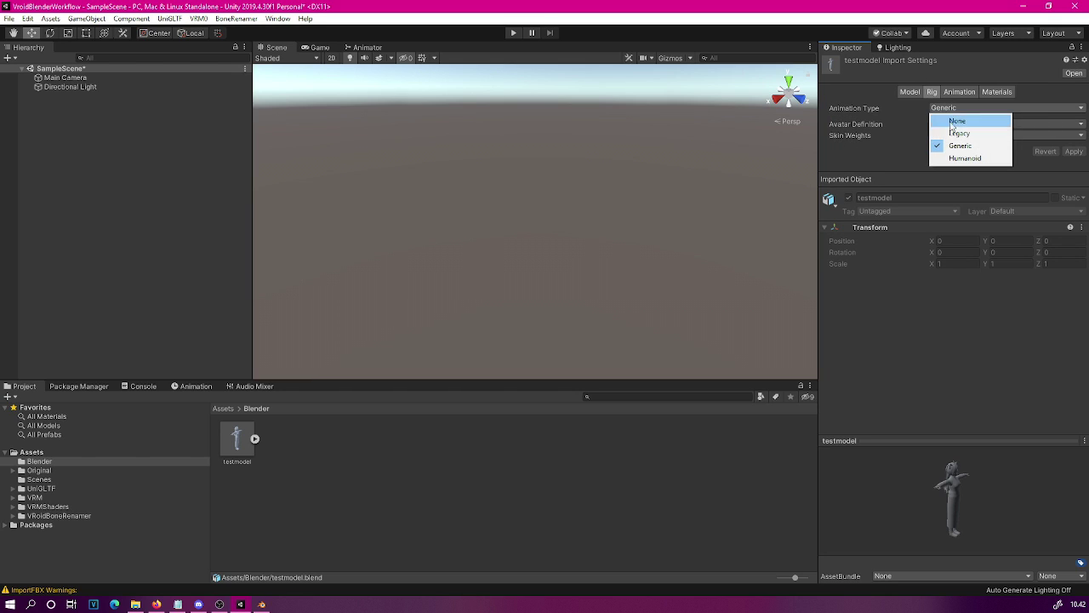
left_click(961, 159)
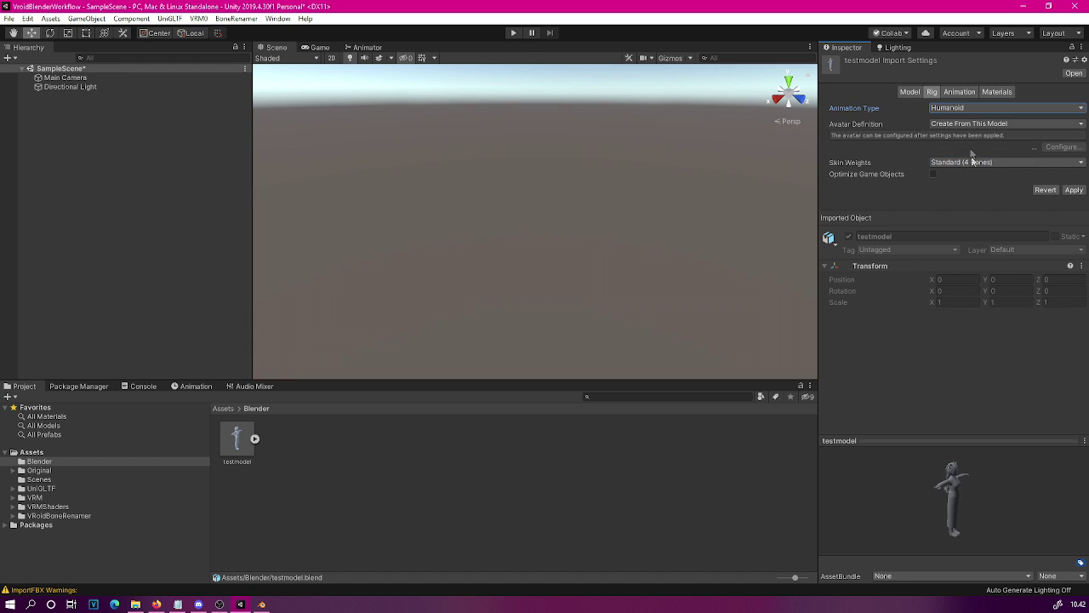
left_click(1074, 189)
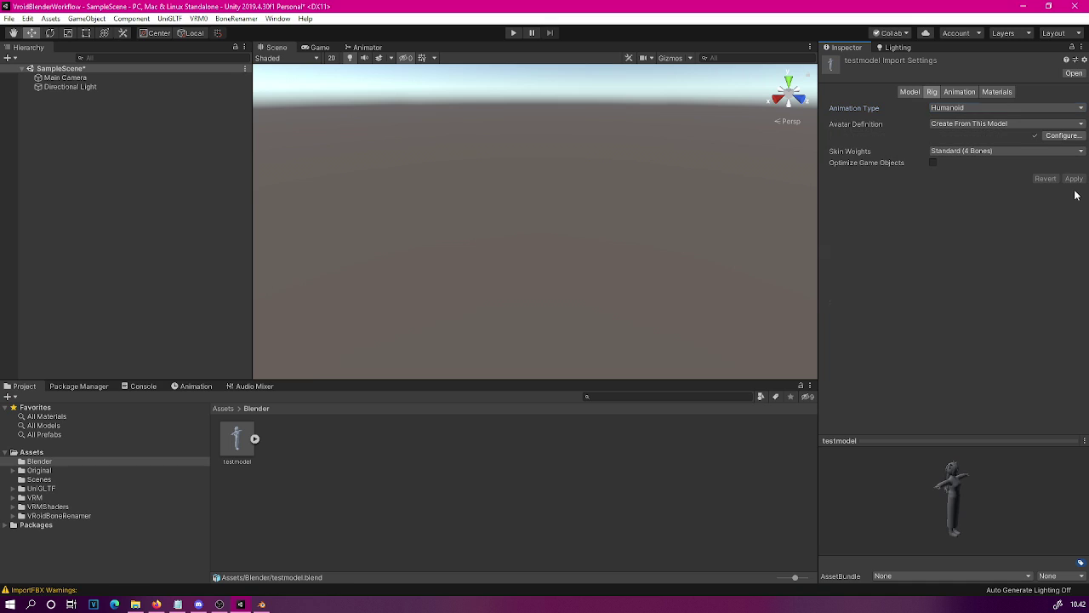
Open testmodel's avatar configuration, saving the modified scene, and review the bone mapping of the body, arms and legs
left_click(1061, 136)
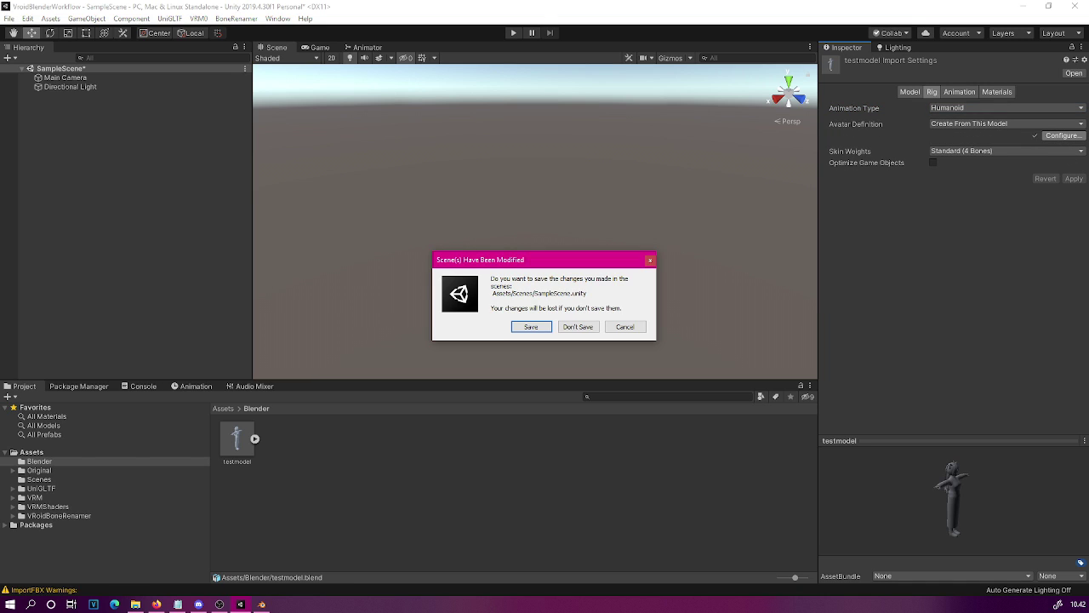
left_click(533, 327)
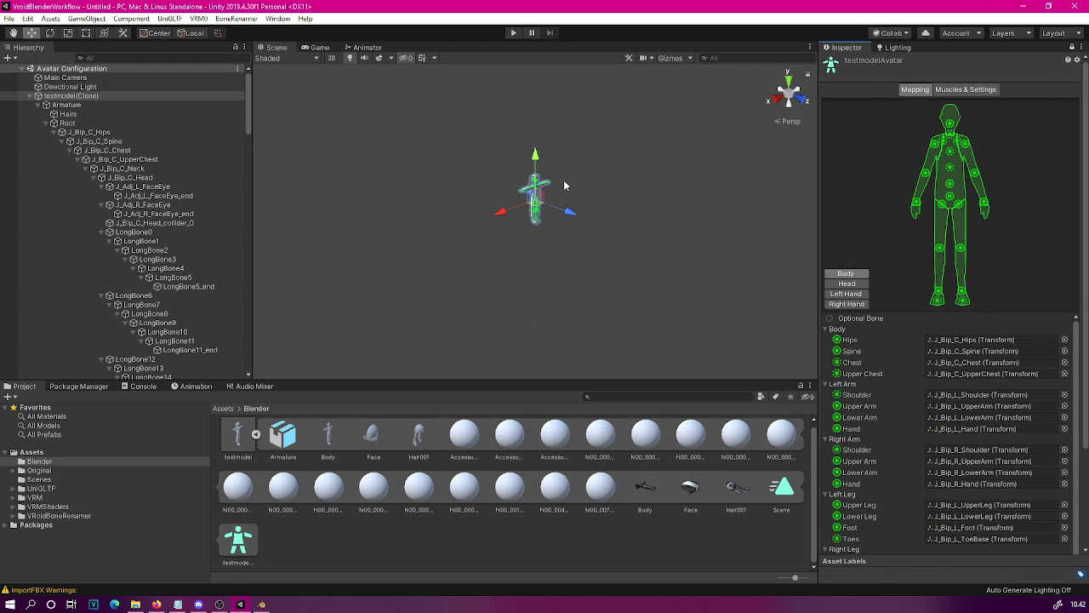
left_click_drag(656, 225, 595, 249, "alt")
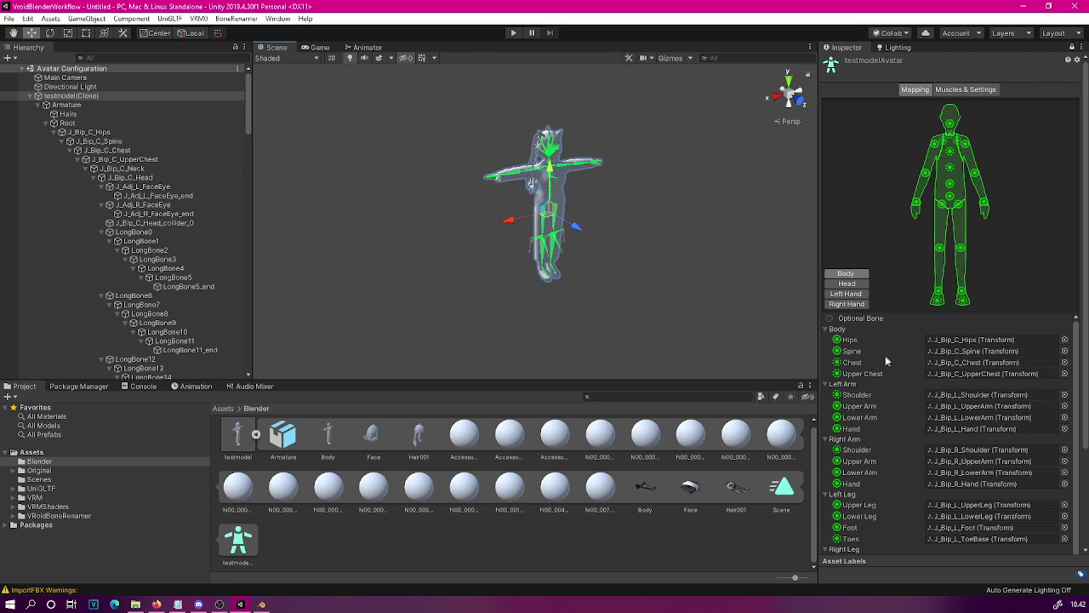
scroll(901, 370, "down", 1)
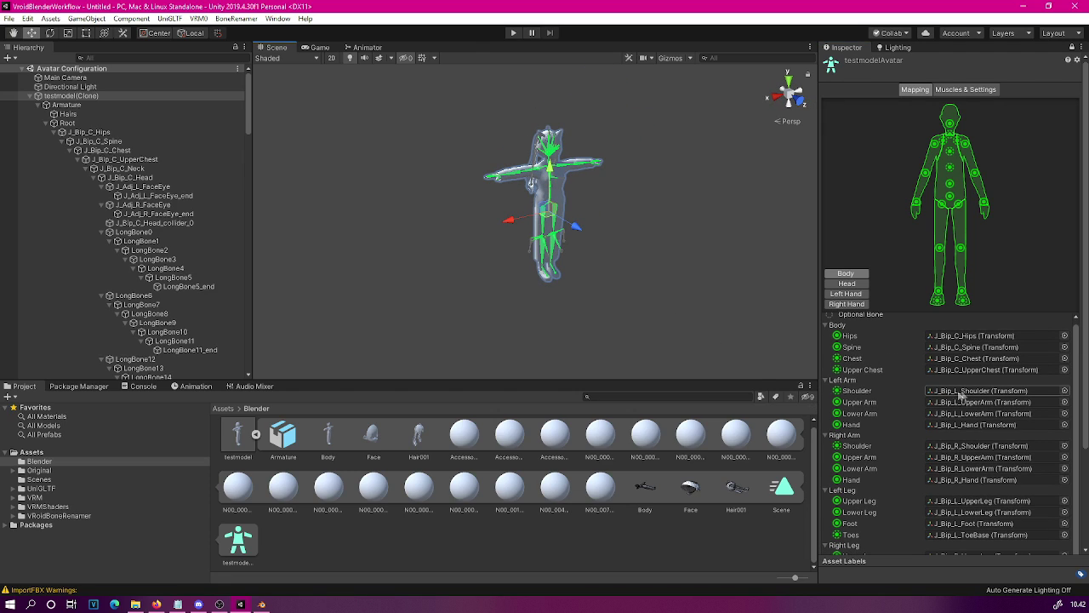
scroll(1074, 277, "down", 3)
scroll(970, 358, "down", 1)
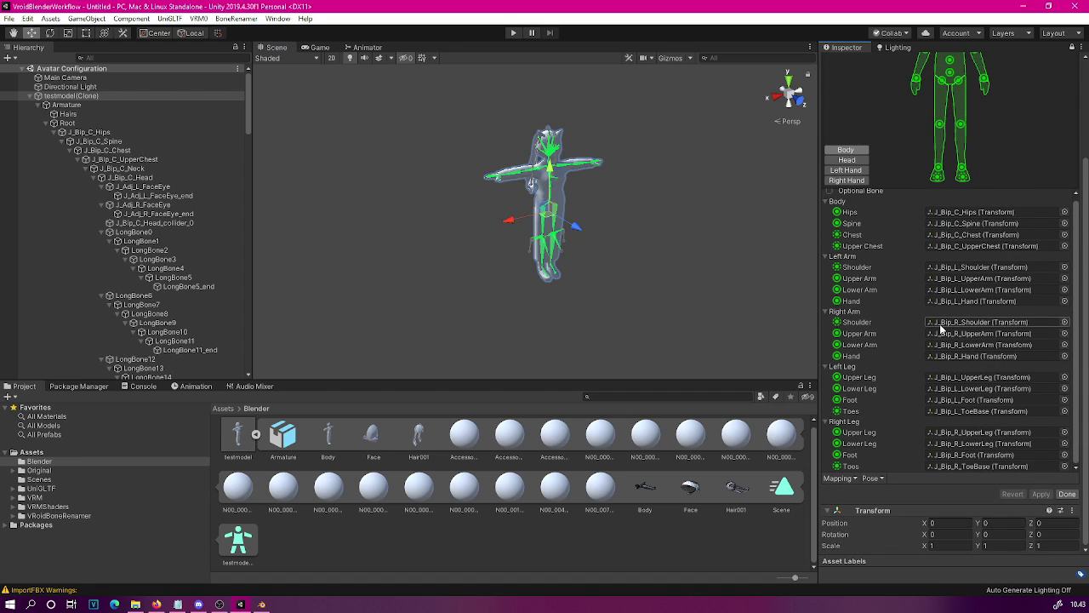
Clear the Jaw bone assignment in the avatar's head mapping
left_click(836, 162)
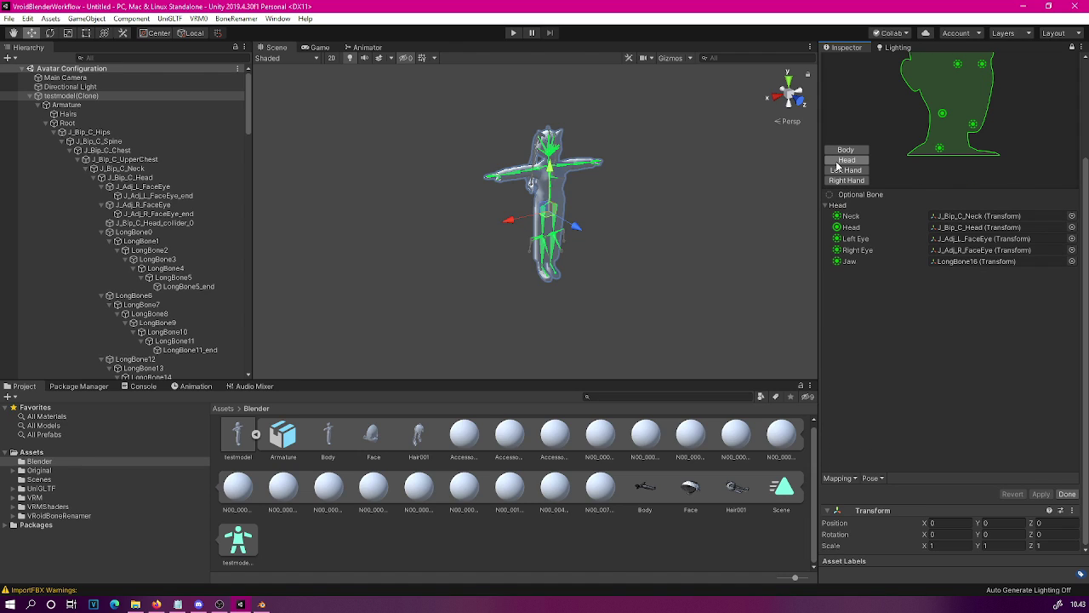
left_click(965, 262)
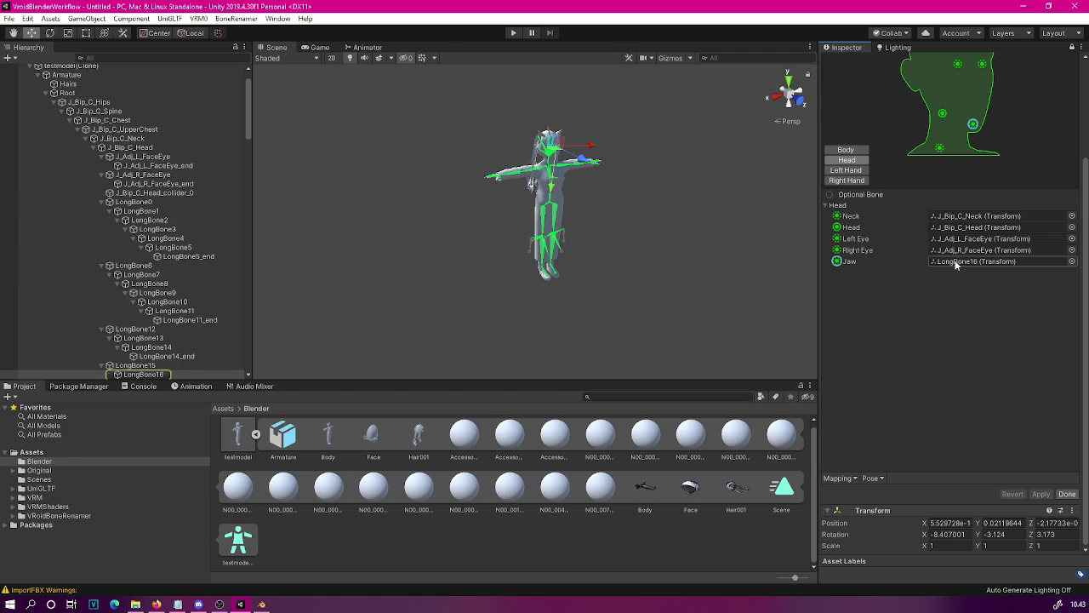
key("Delete")
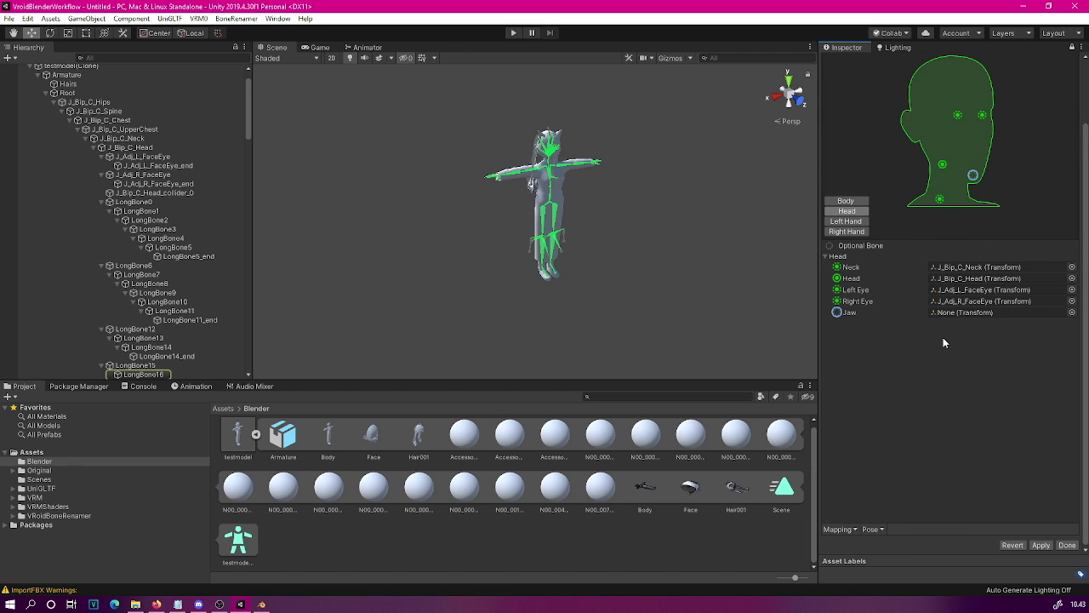
left_click(936, 315)
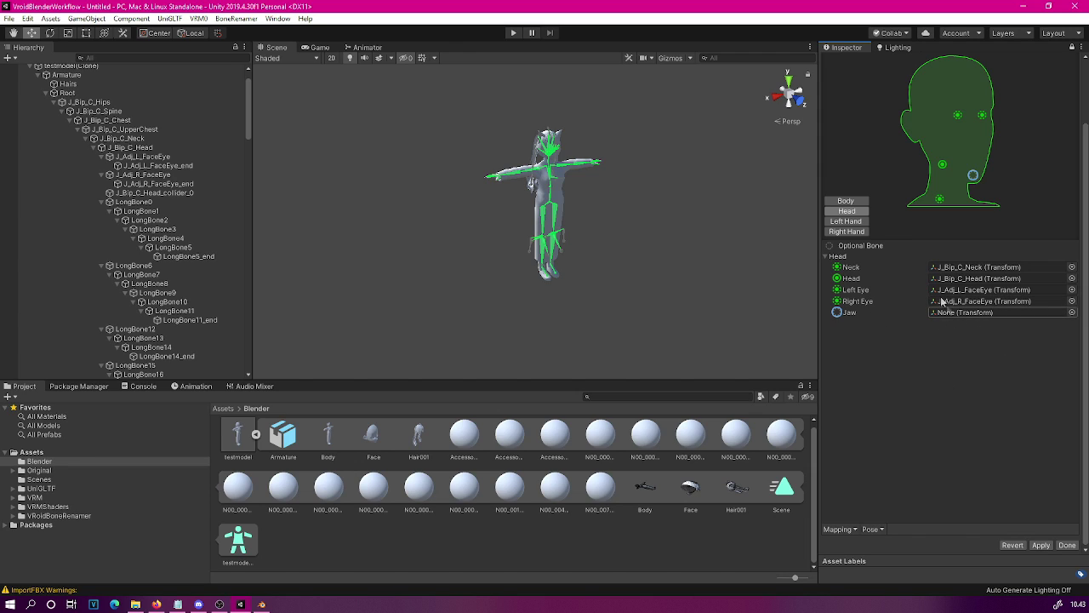
Check the left and right hand finger mappings, and finish the avatar configuration with its changes applied
left_click(857, 223)
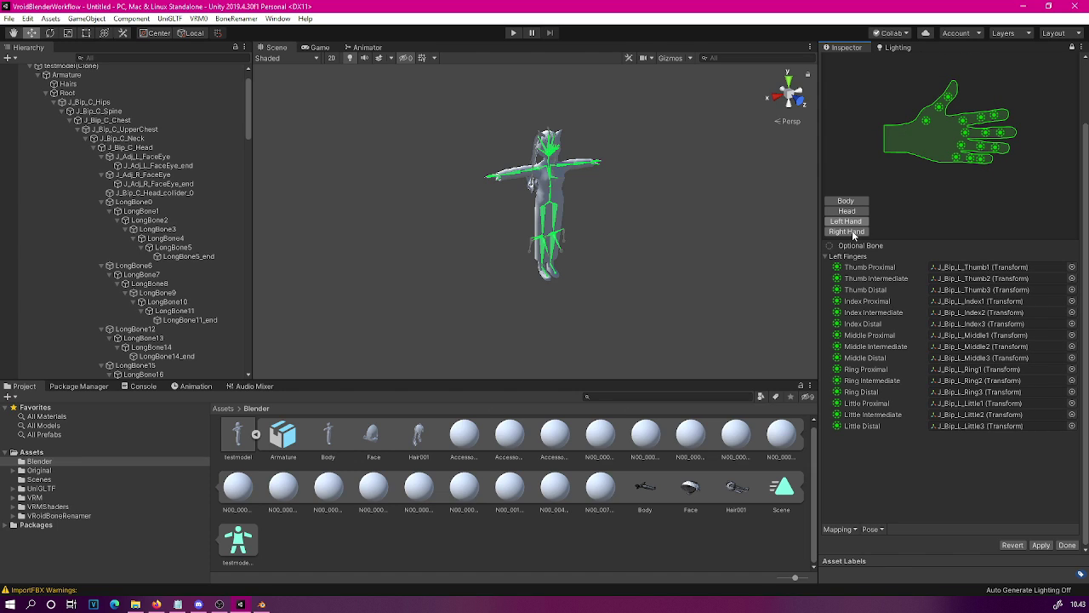
left_click(851, 233)
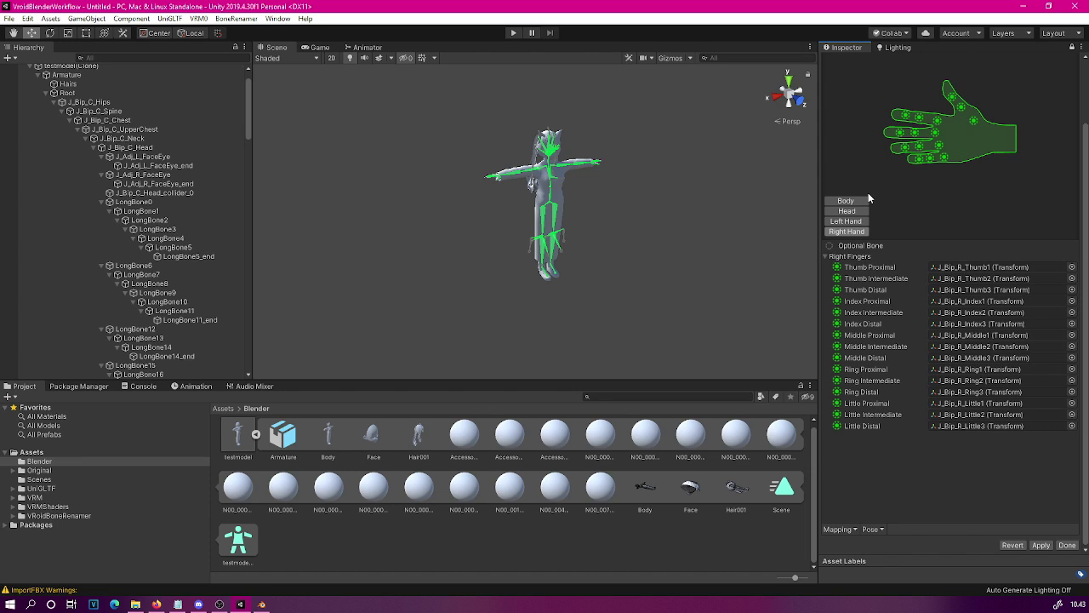
left_click(1066, 544)
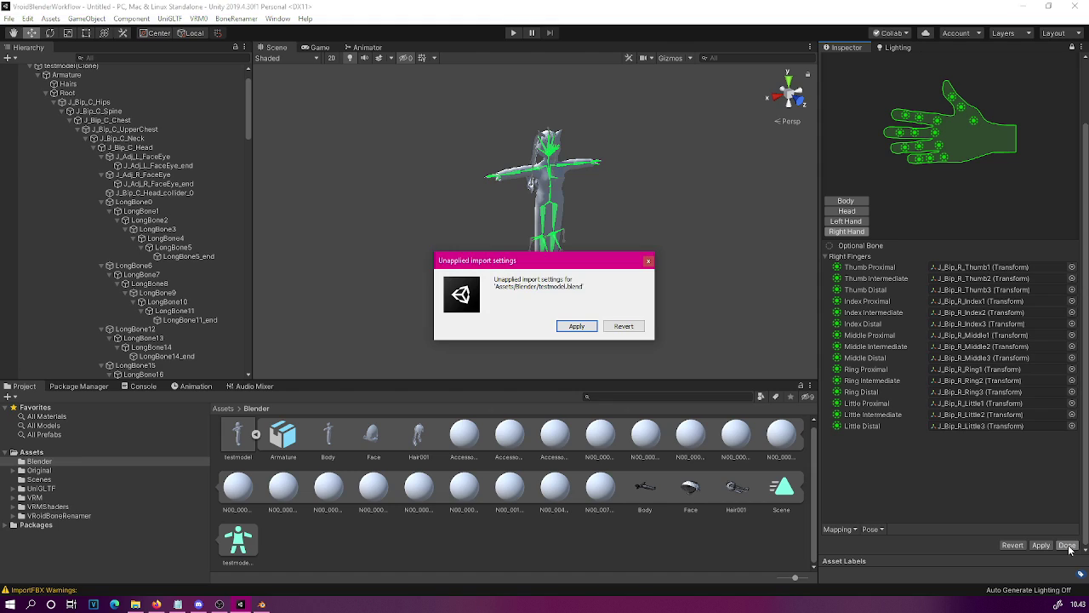
left_click(577, 327)
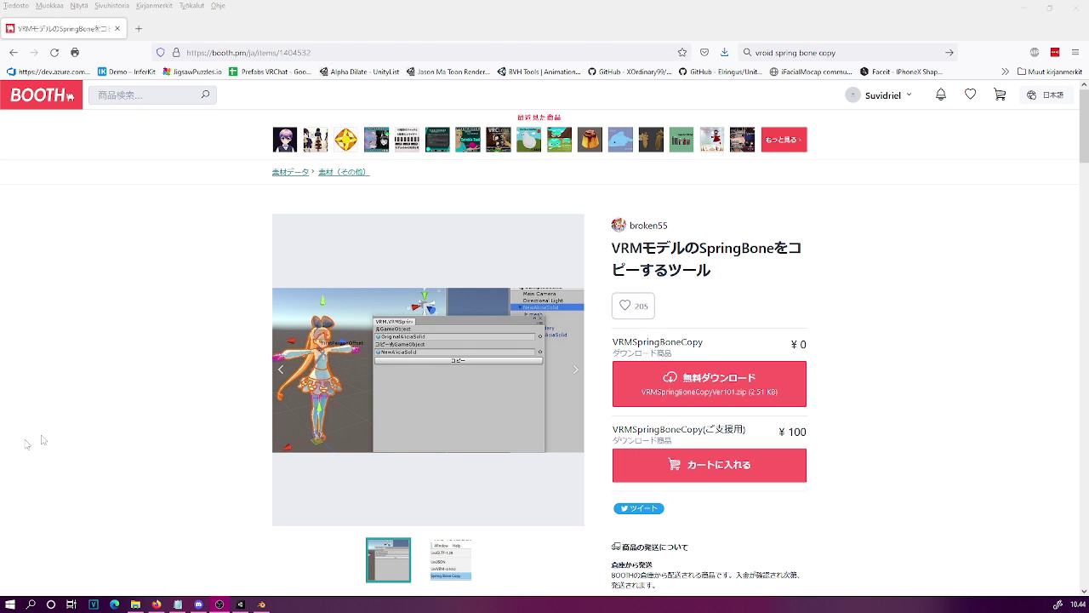
Download the free VRMSpringBoneCopy tool from BOOTH in the browser and import its VRMSpringBoneCopyVer101 package into the Unity project
left_click(714, 390)
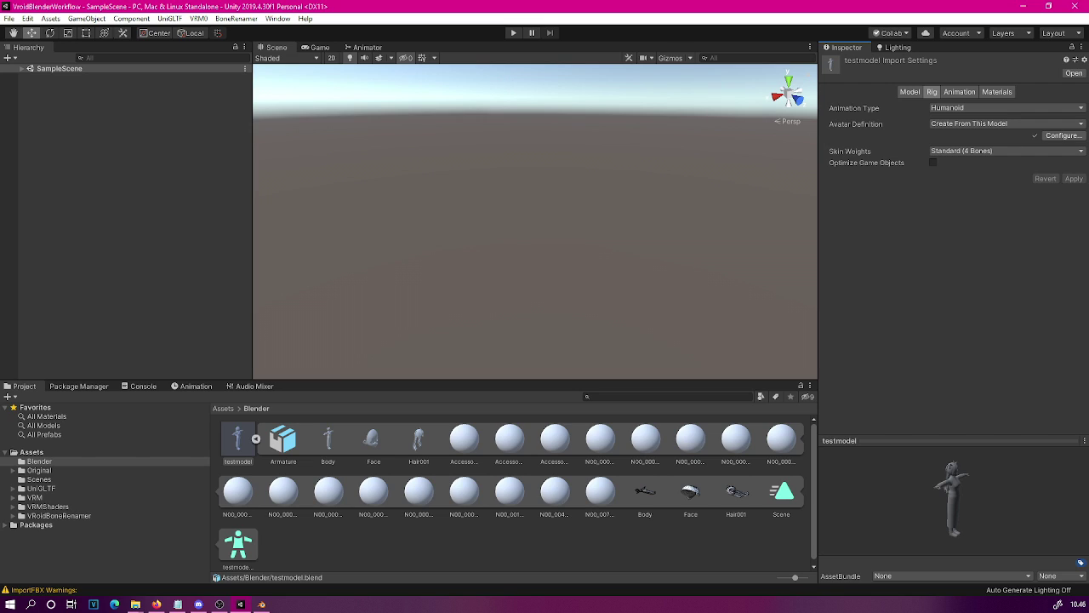
left_click(10, 344)
left_click_drag(26, 460, 28, 460)
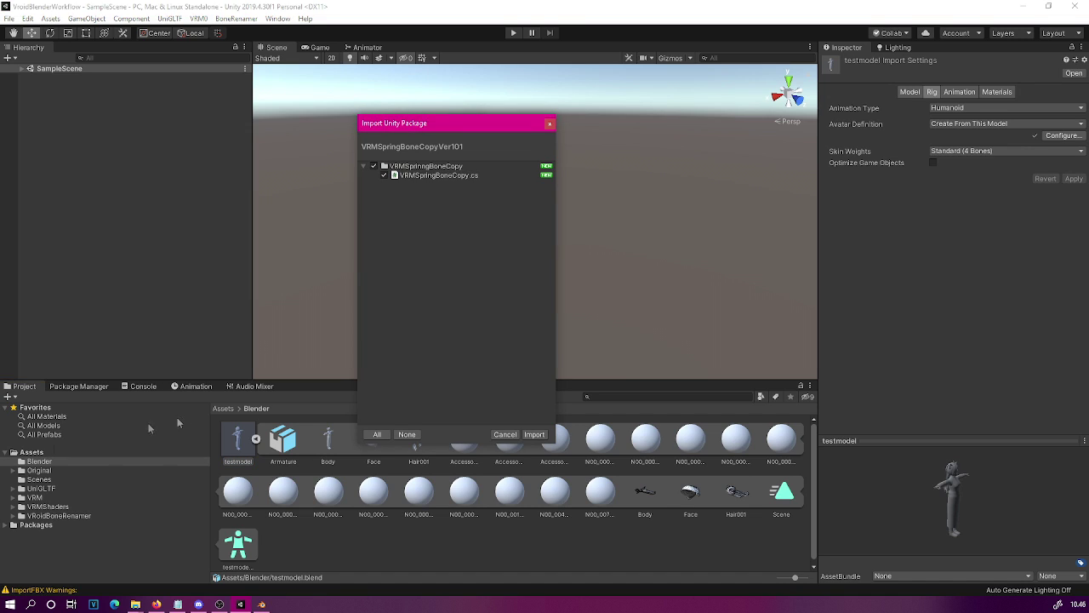
left_click(534, 434)
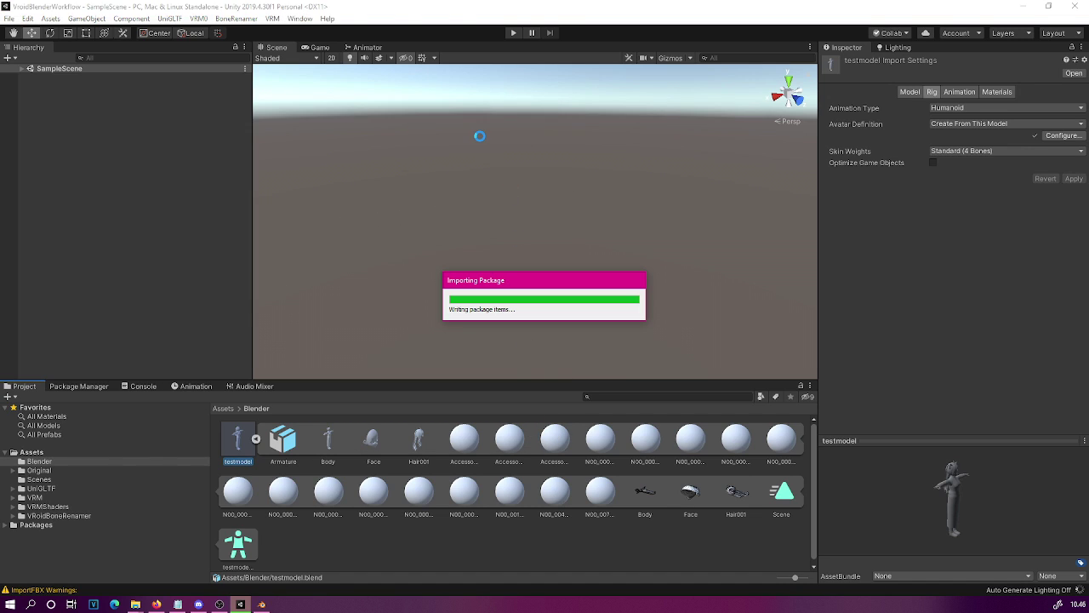
left_click(272, 18)
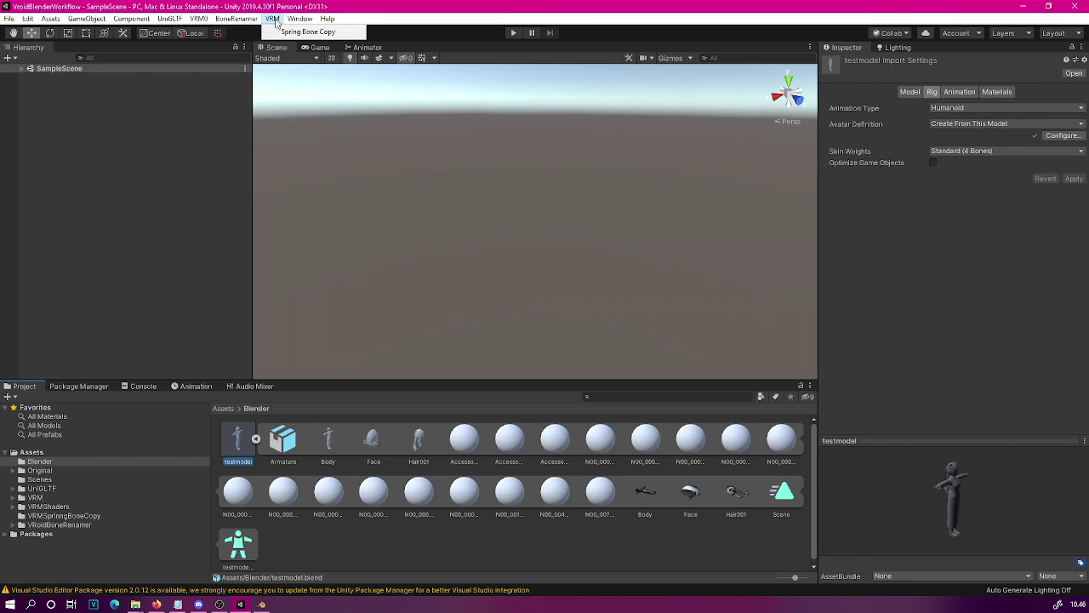
left_click(289, 31)
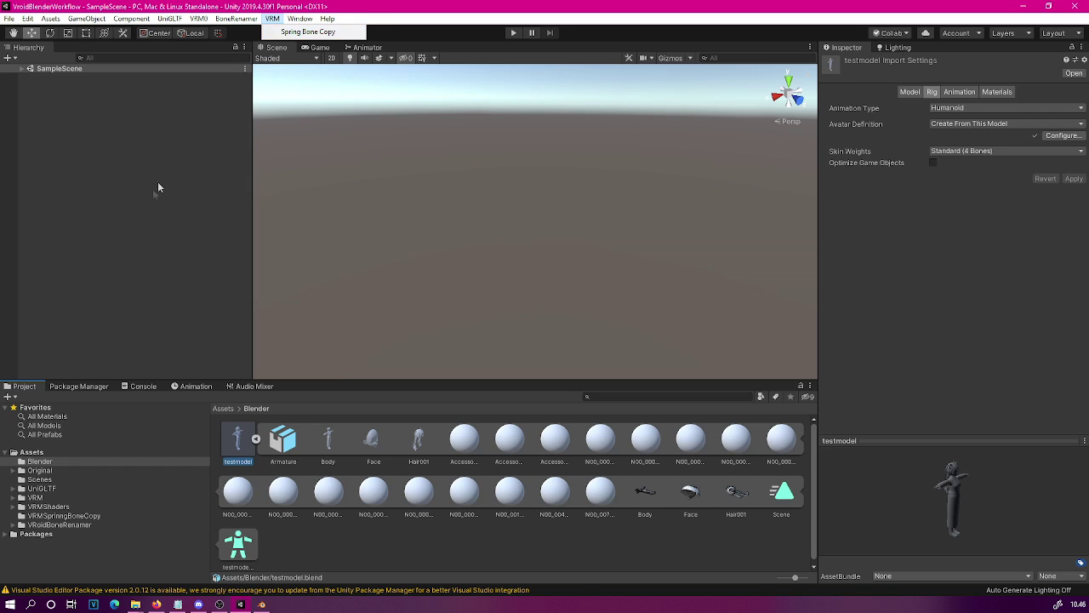
Collapse the testmodel asset's contents and place testmodel in the SampleScene hierarchy
left_click(255, 439)
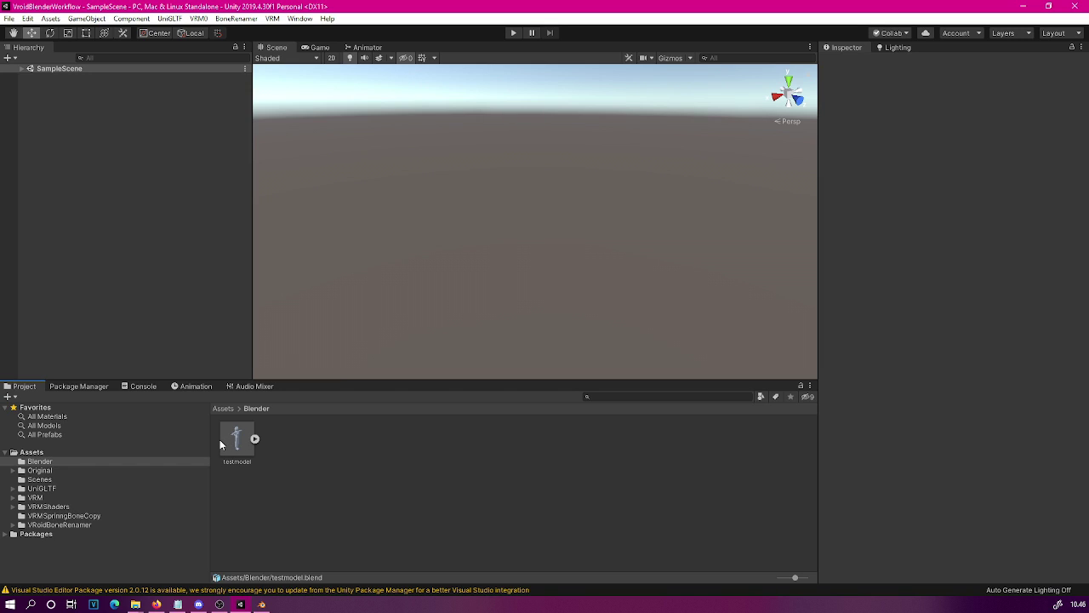
left_click(229, 442)
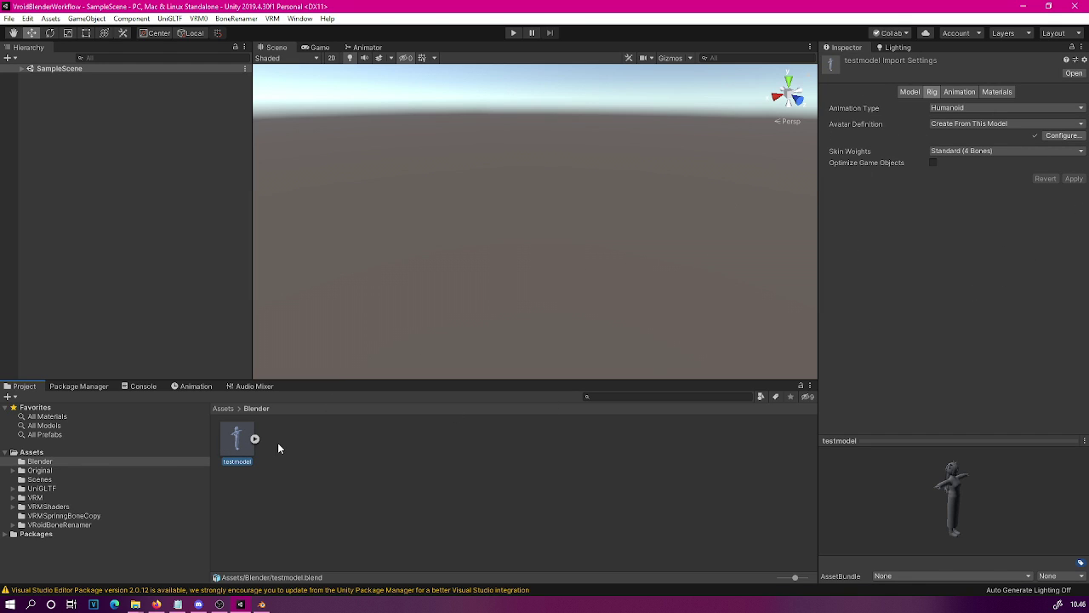
left_click_drag(240, 444, 124, 159)
left_click_drag(400, 170, 612, 213, "alt")
scroll(577, 226, "up", 3)
Inspect the materials assigned to testmodel's Face and Body meshes and view the model from the side
left_click(29, 96)
left_click(59, 123)
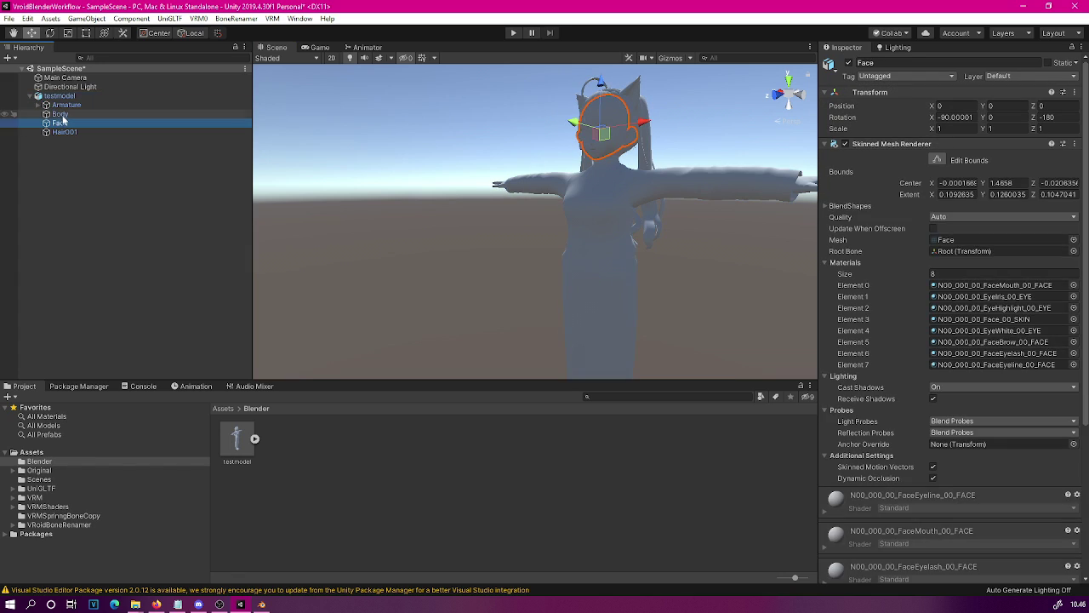
left_click(62, 115)
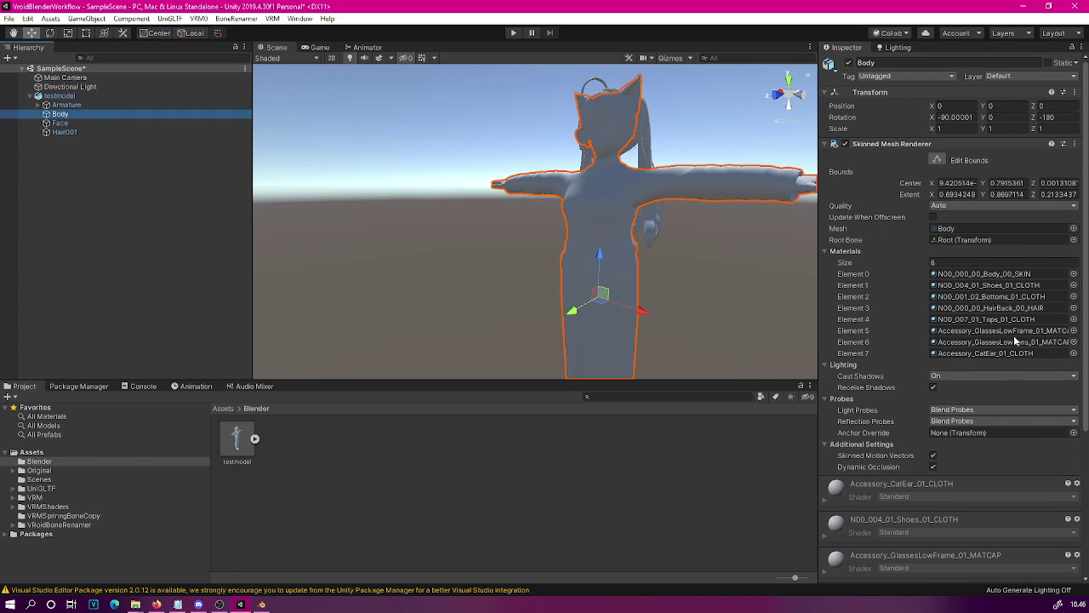
right_click_drag(576, 197, 358, 111)
left_click(358, 110)
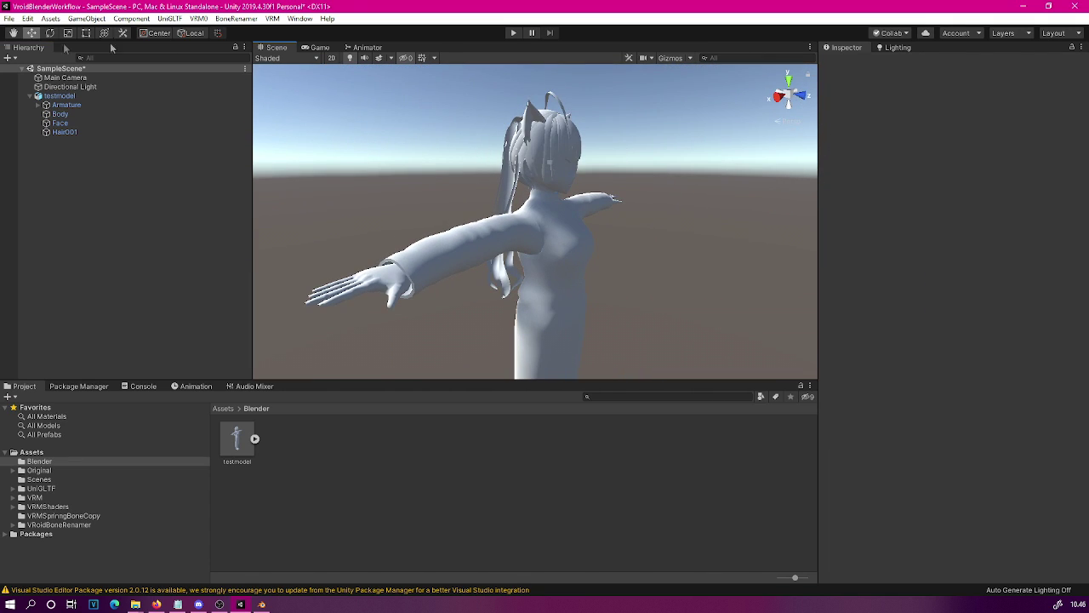
Set up a UniVRM-0.66.0 export of the testmodel scene object with title Test2, version 2 and the author's name
left_click(51, 96)
left_click(31, 96)
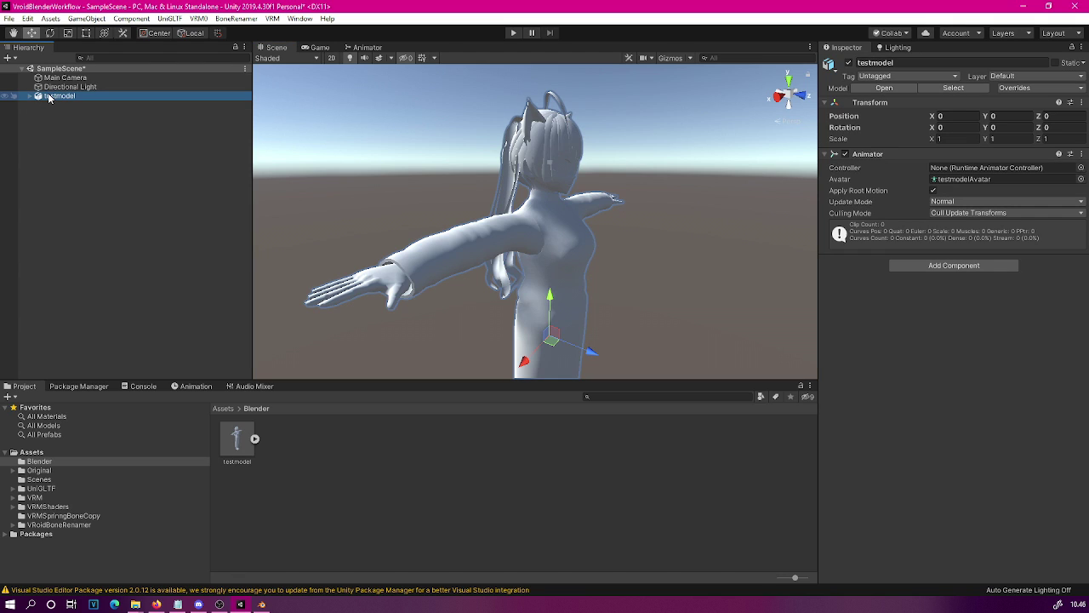
left_click(199, 19)
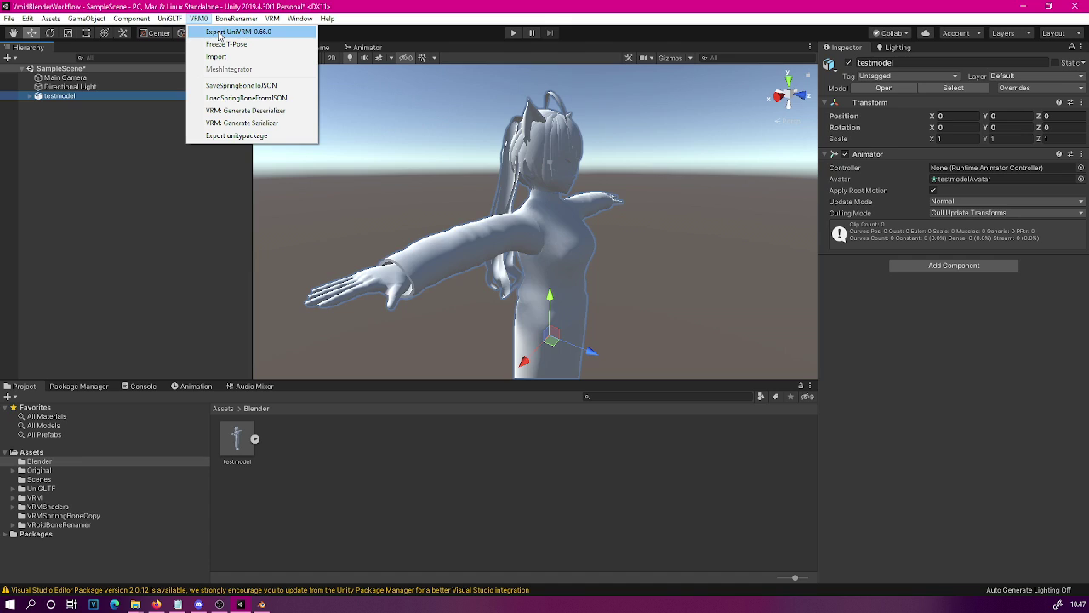
left_click(218, 33)
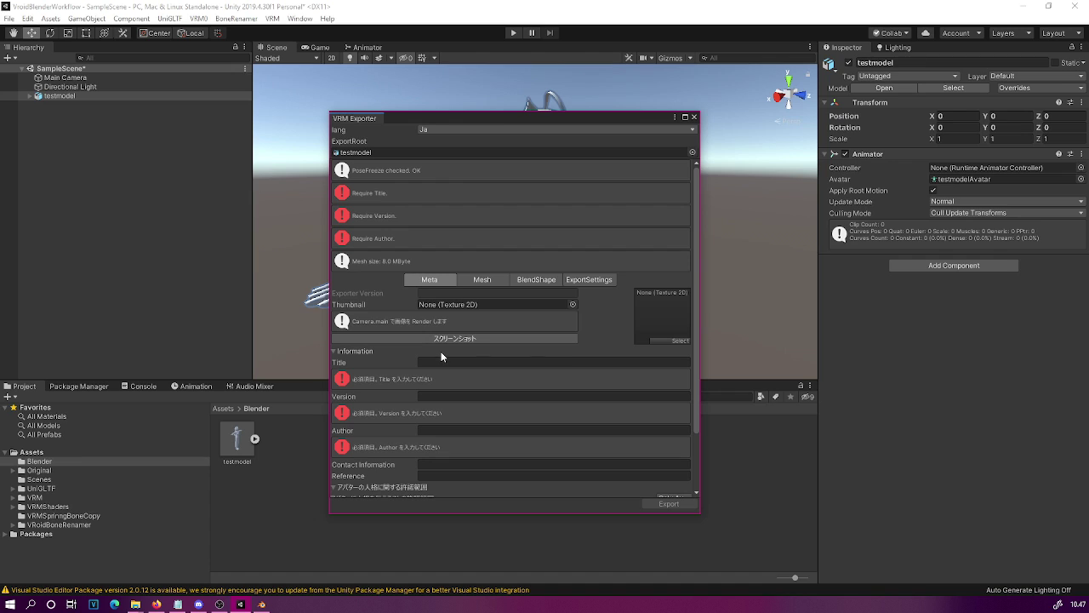
type("Test2")
key("Tab")
type("2")
left_click(529, 338)
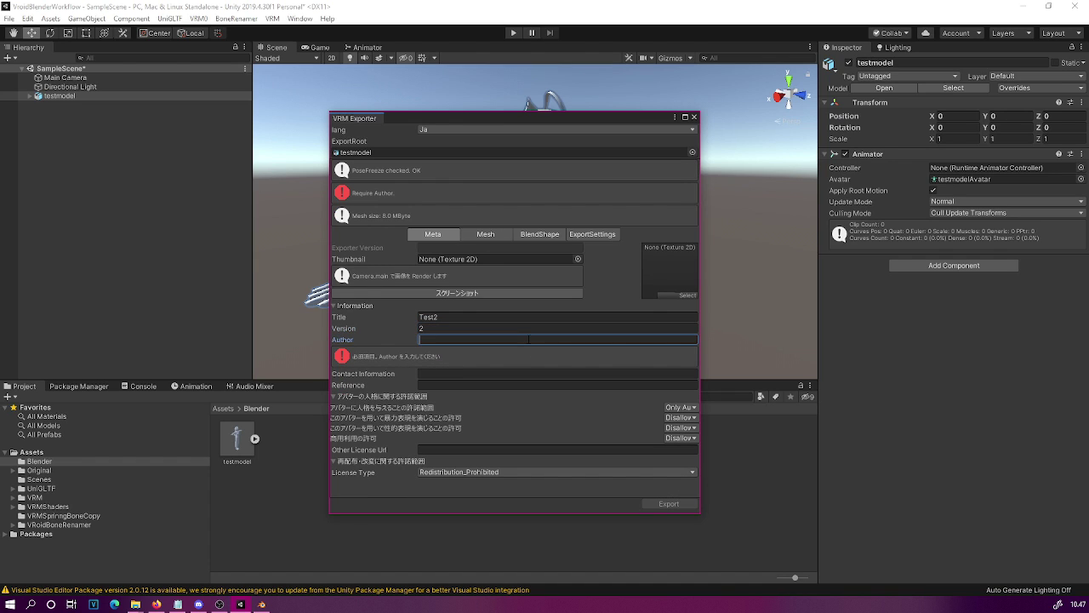
type("Suv")
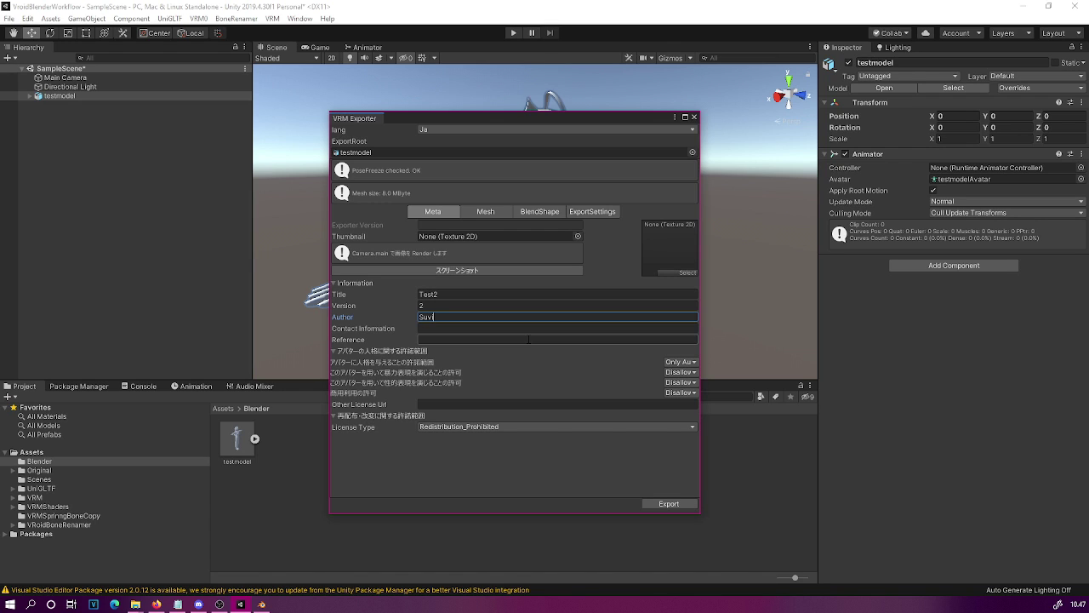
Export the model as testmodel.vrm into the VroidBlenderWorkflow project folder and deselect it in the scene
left_click(670, 504)
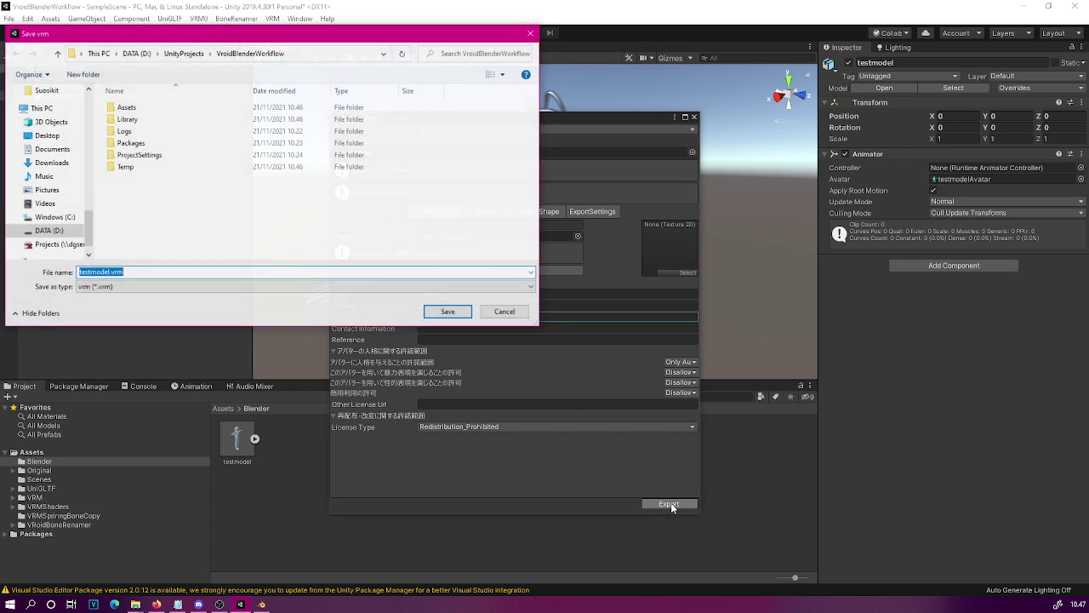
key("Return")
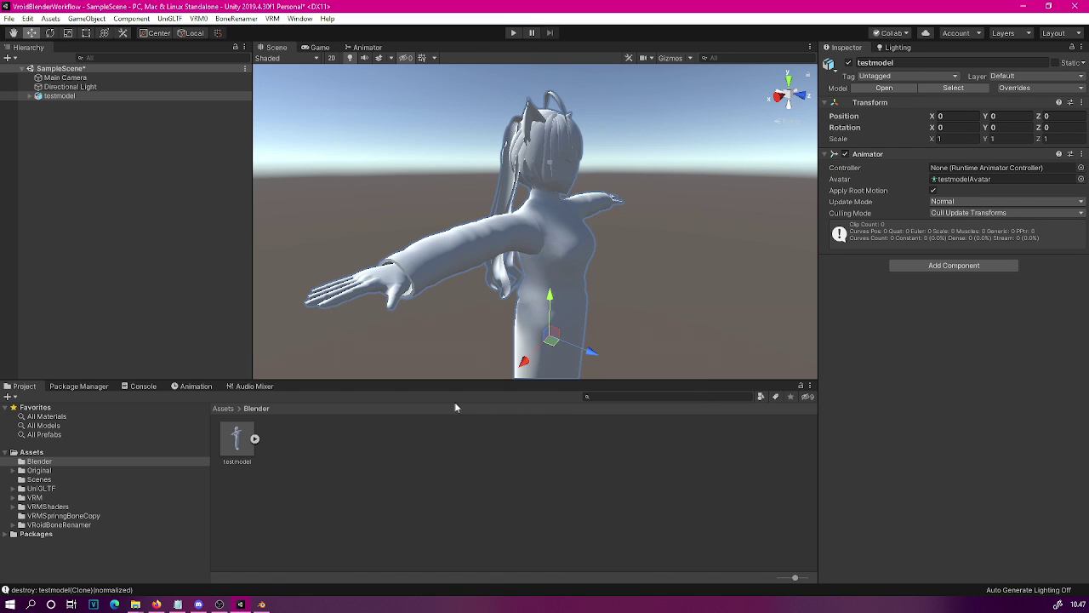
left_click(73, 182)
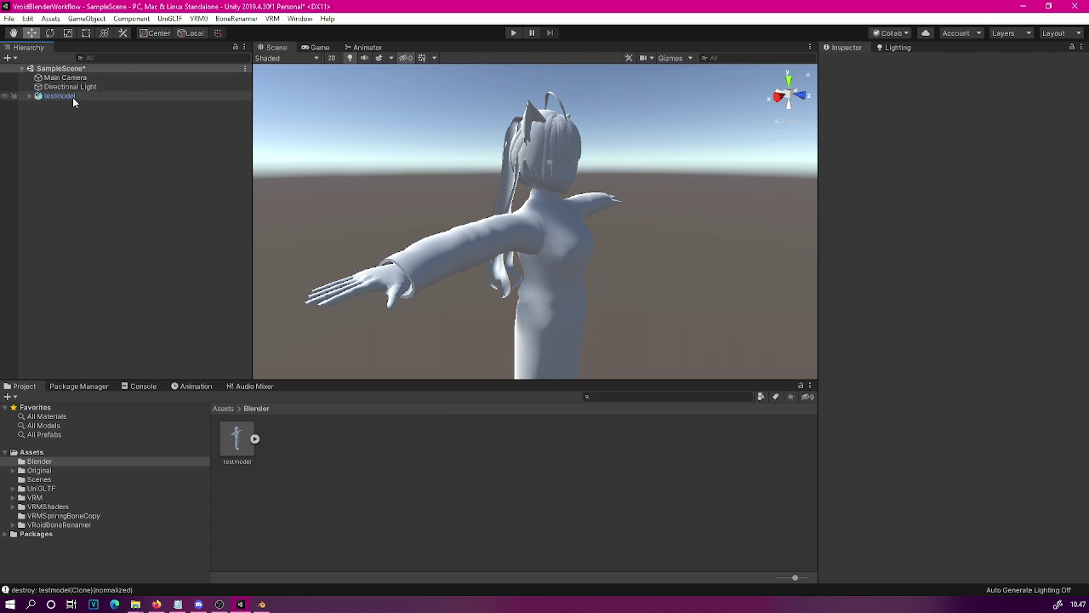
Delete testmodel from the SampleScene hierarchy, and create and open a new folder named Avatars in Assets
left_click(72, 97)
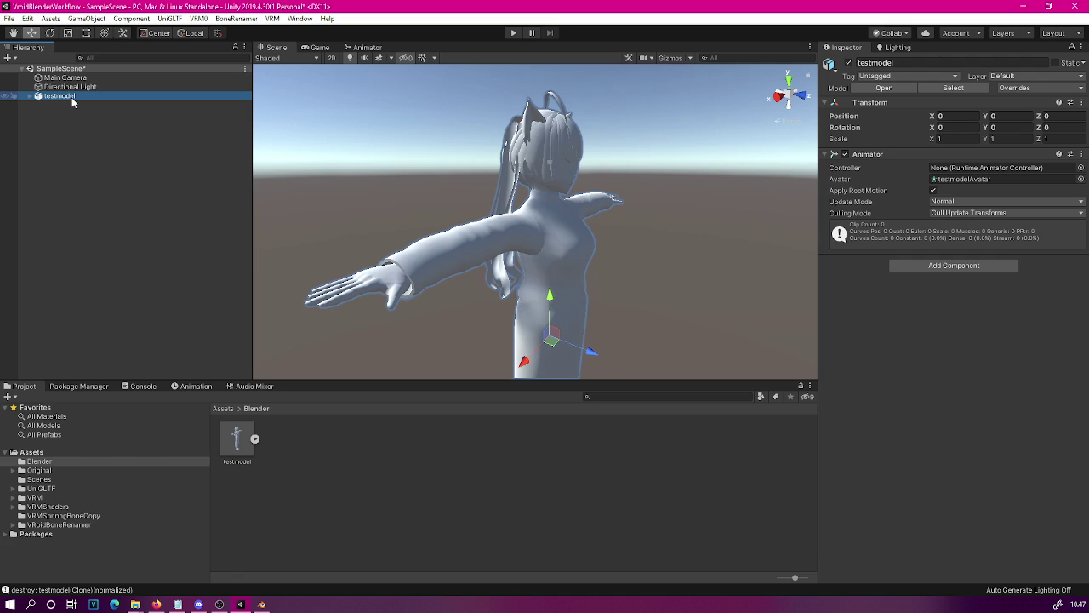
key("Delete")
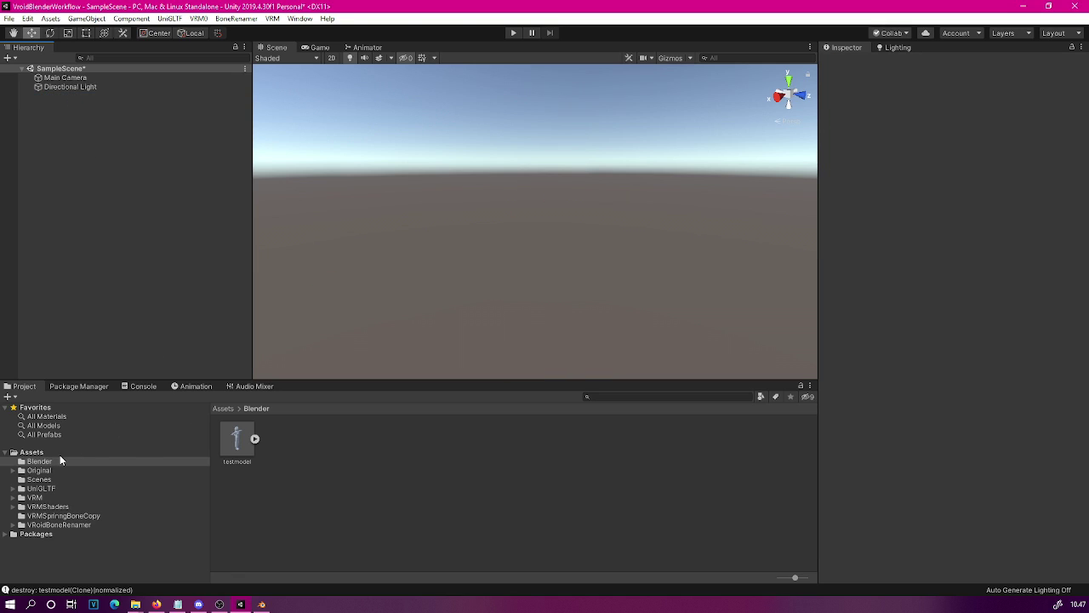
left_click(32, 453)
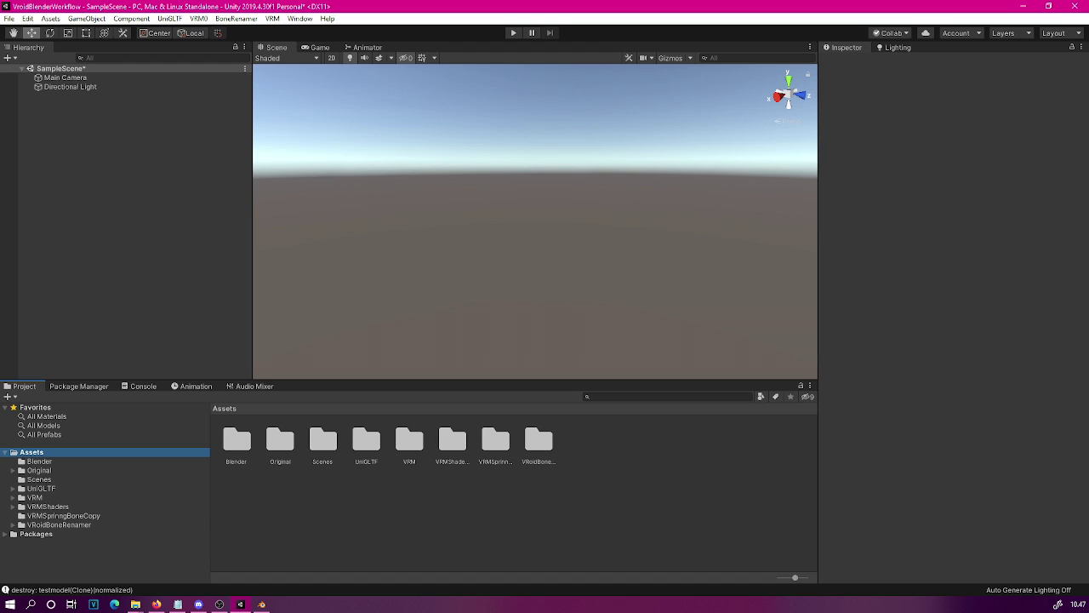
right_click(585, 502)
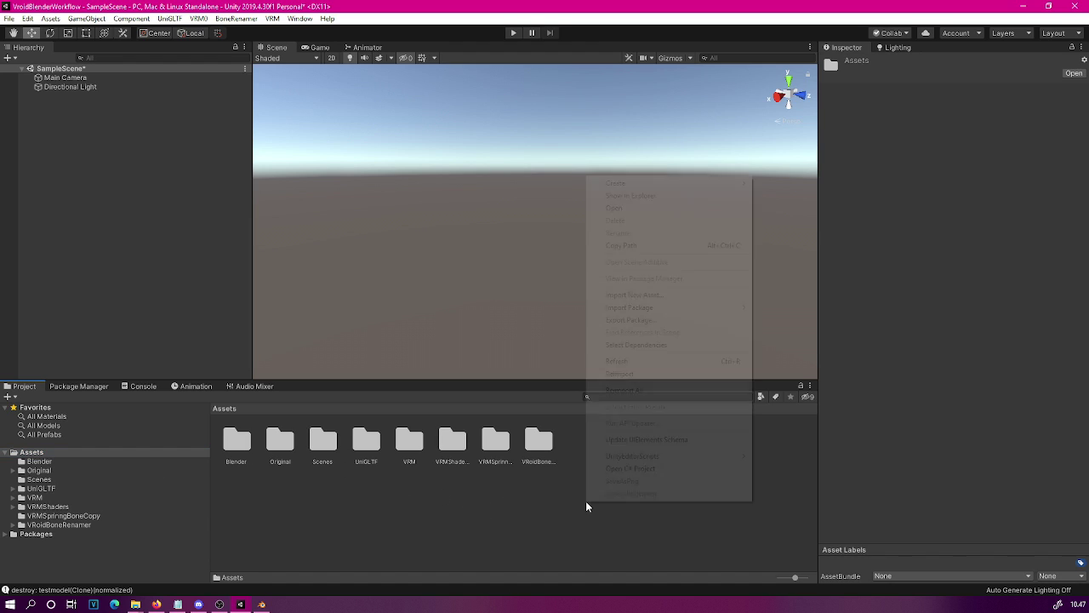
mouse_move(653, 183)
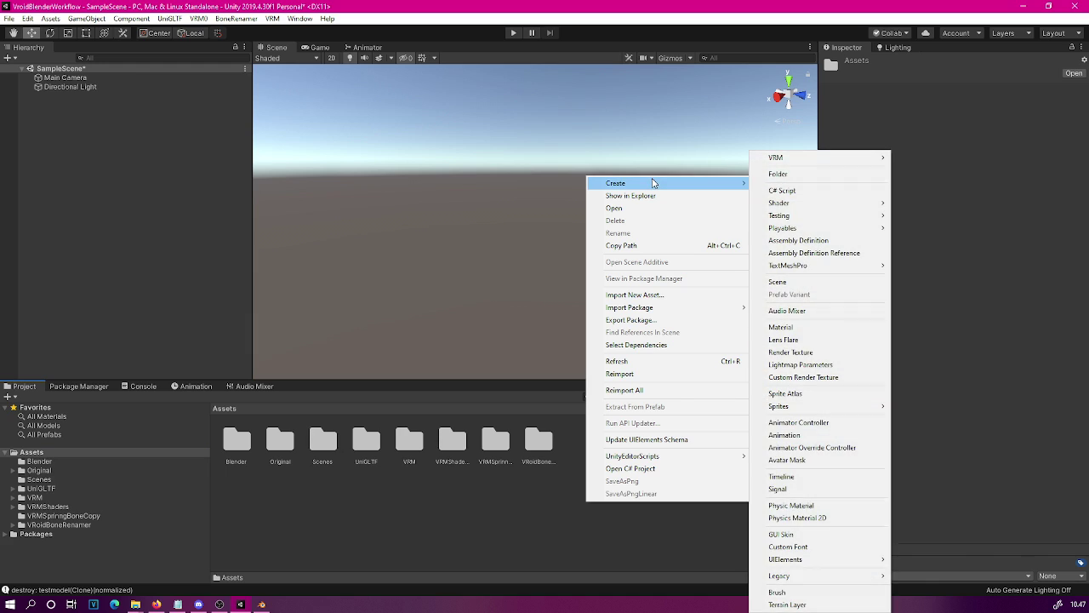
left_click(805, 173)
type("Avatars")
key("Return")
key("Return")
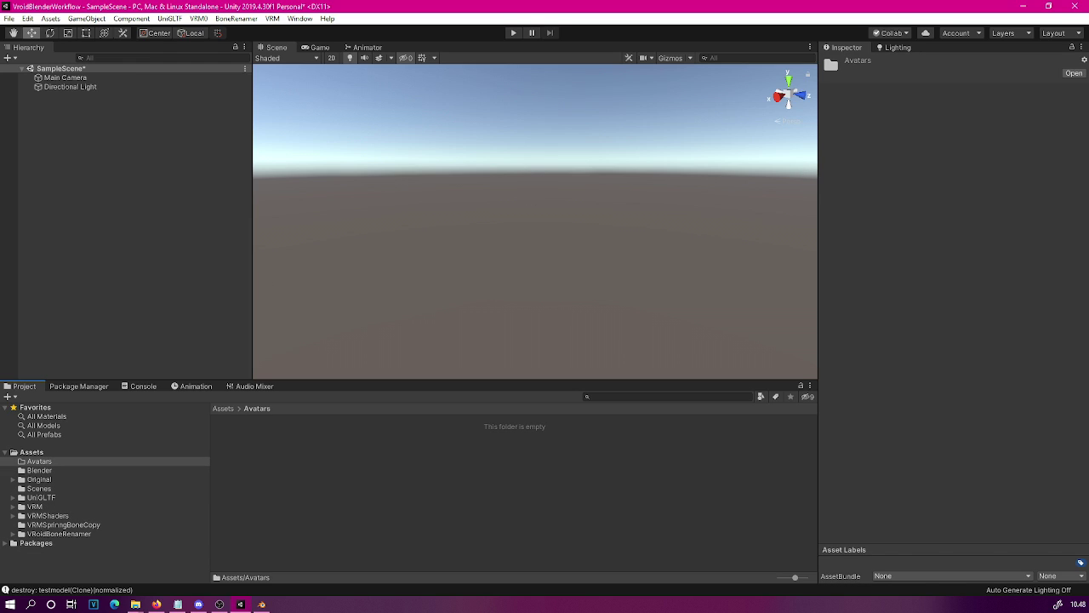
Import the exported testmodel VRM file into the Avatars folder and place its generated prefab in the scene
left_click_drag(311, 486, 334, 477)
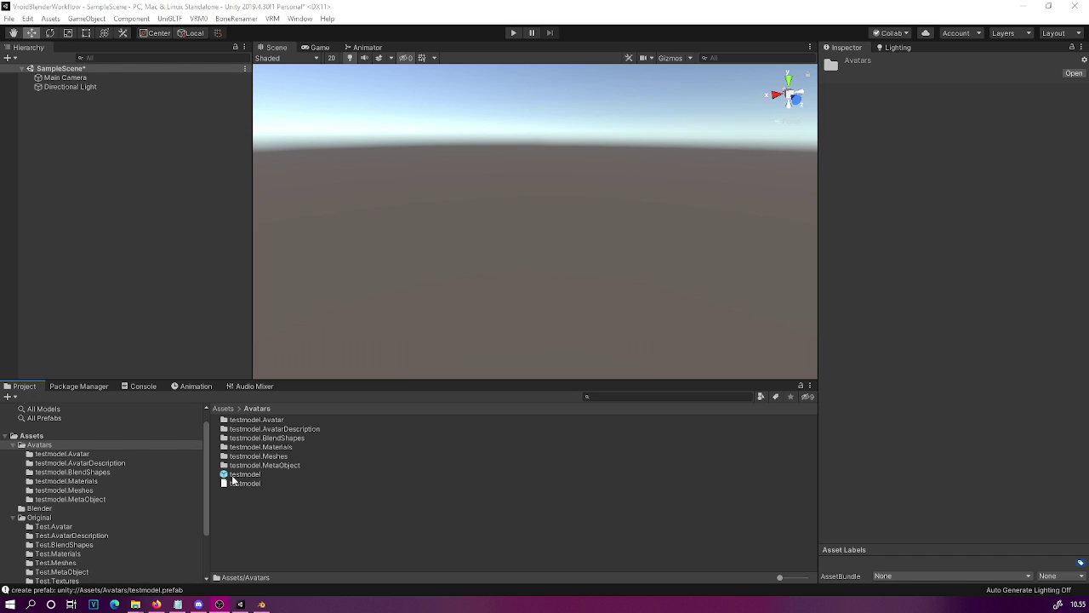
left_click_drag(233, 481, 86, 184)
left_click_drag(502, 292, 520, 257, "alt")
scroll(520, 258, "down", 3)
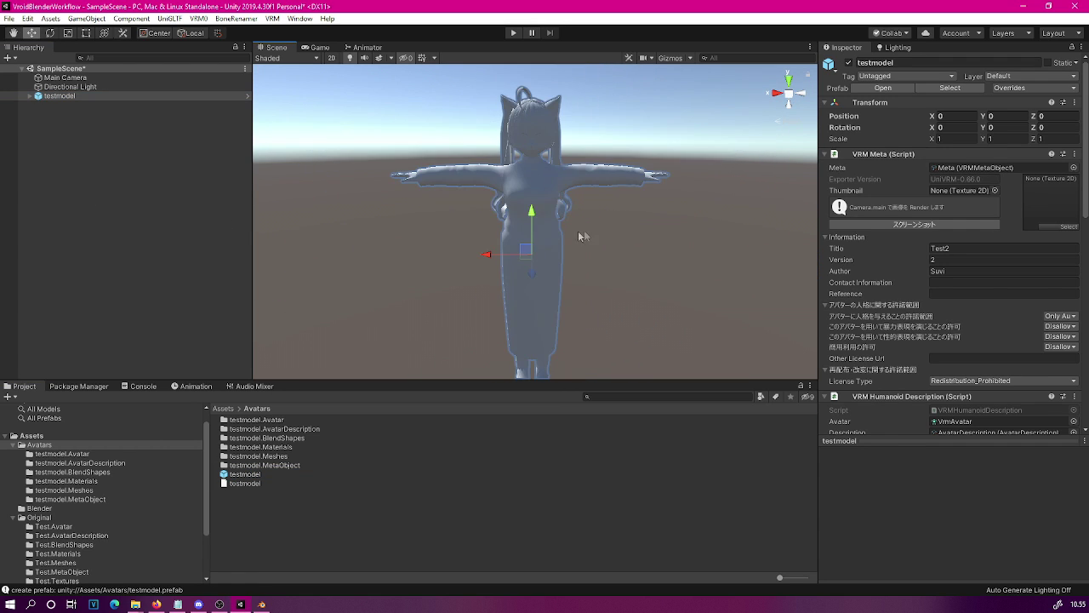
right_click_drag(578, 231, 468, 232)
middle_click_drag(628, 250, 599, 206)
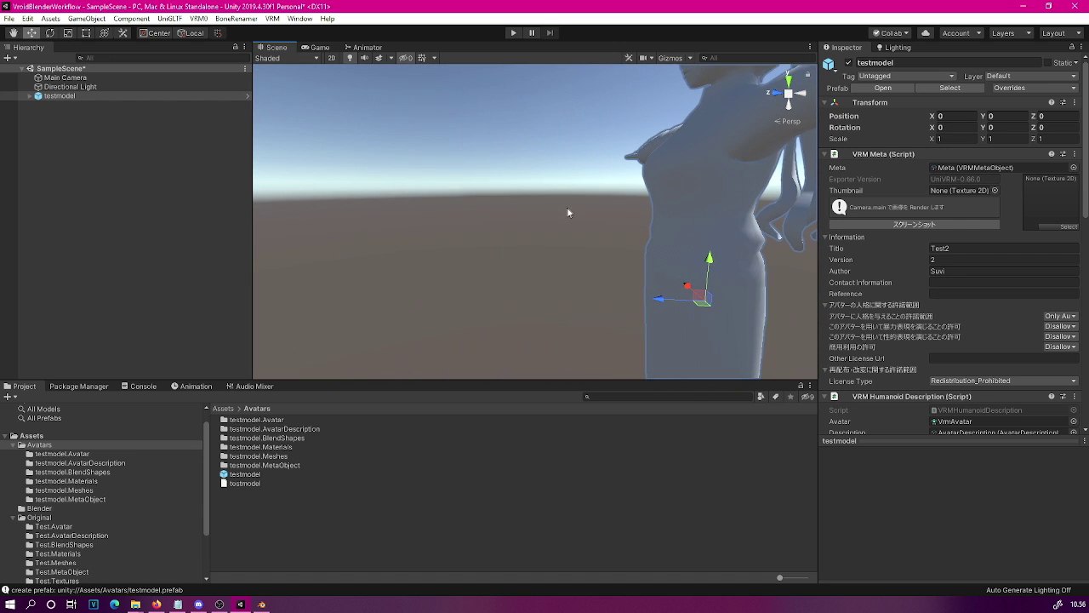
right_click_drag(569, 213, 623, 162)
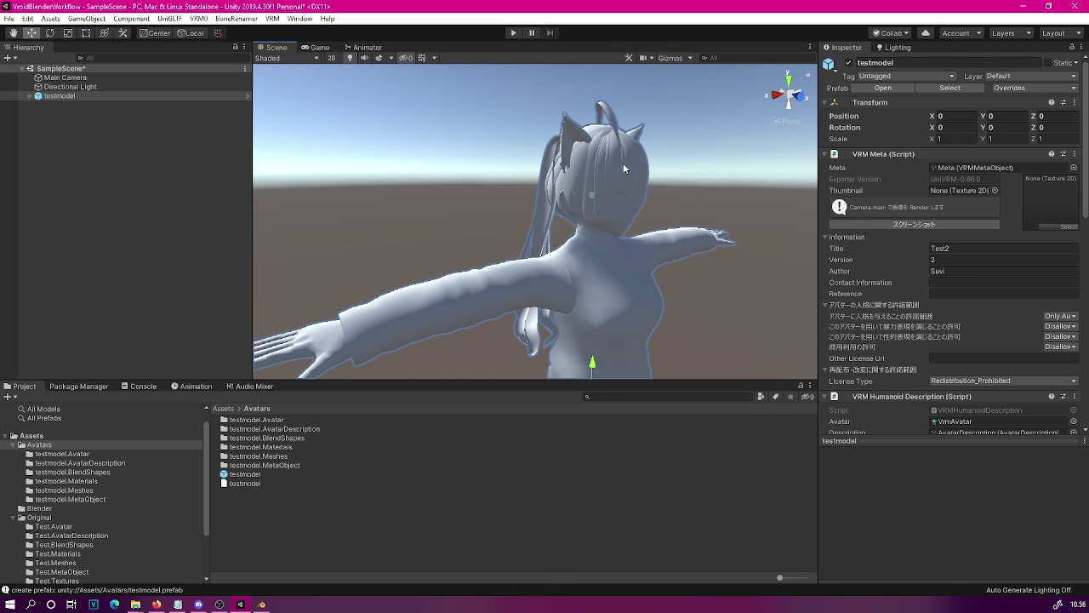
Assign the matching materials from Original's Test.Materials folder to all eight material elements of testmodel's Body mesh
left_click(31, 97)
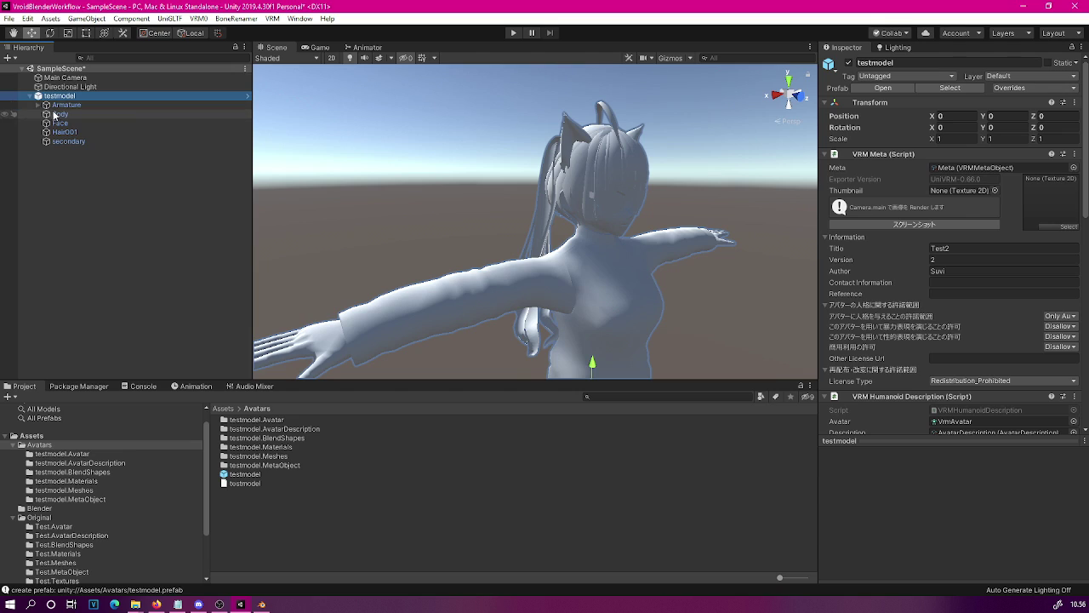
left_click(58, 114)
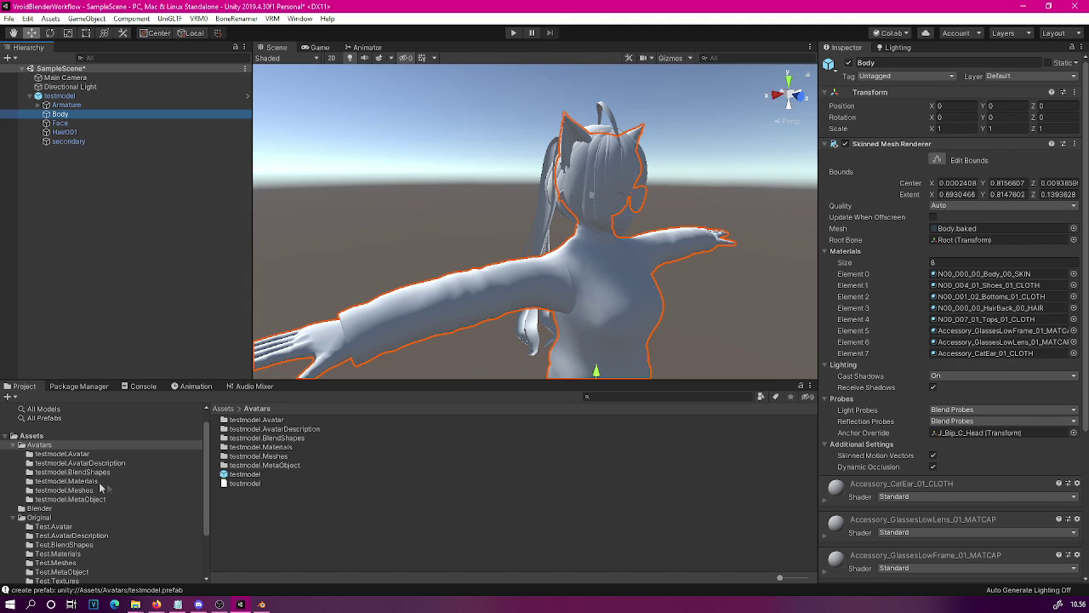
scroll(116, 513, "down", 2)
left_click(58, 519)
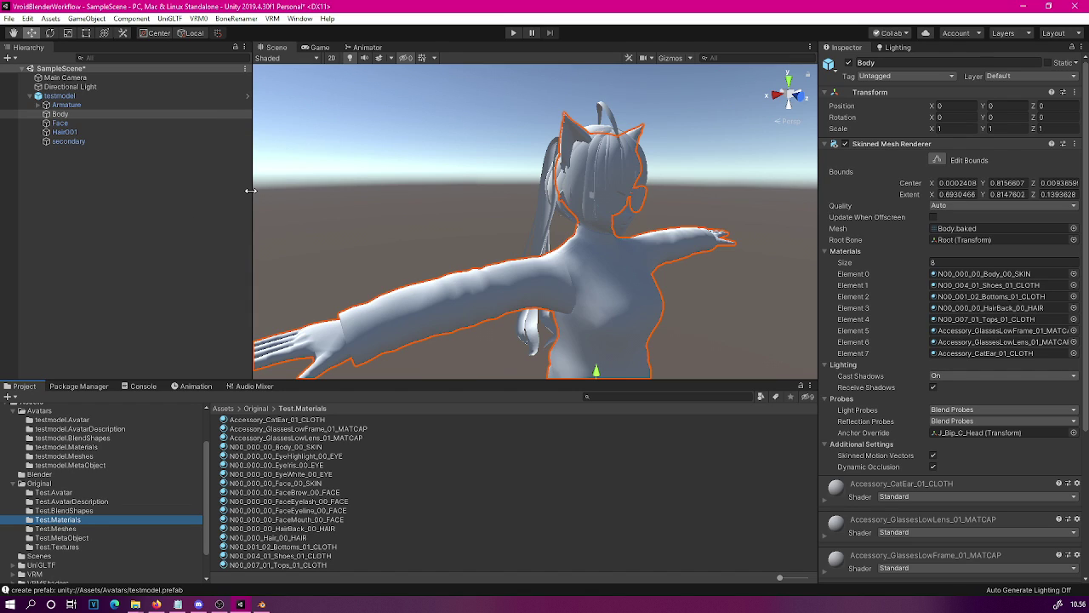
left_click_drag(285, 446, 297, 344)
left_click_drag(291, 556, 292, 558)
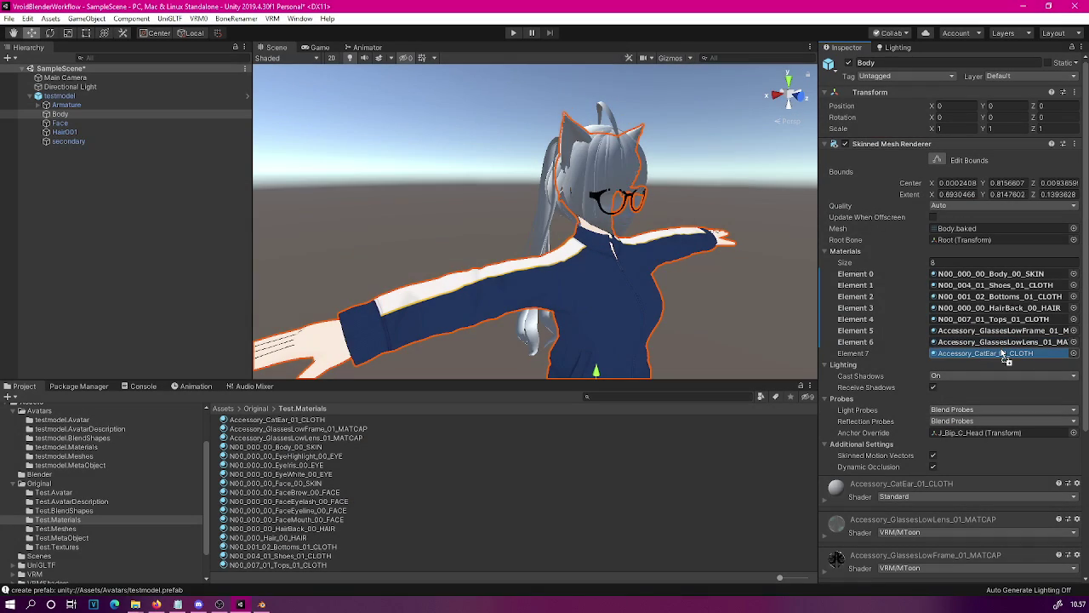
middle_click_drag(545, 255, 589, 228)
left_click_drag(590, 227, 222, 142, "alt")
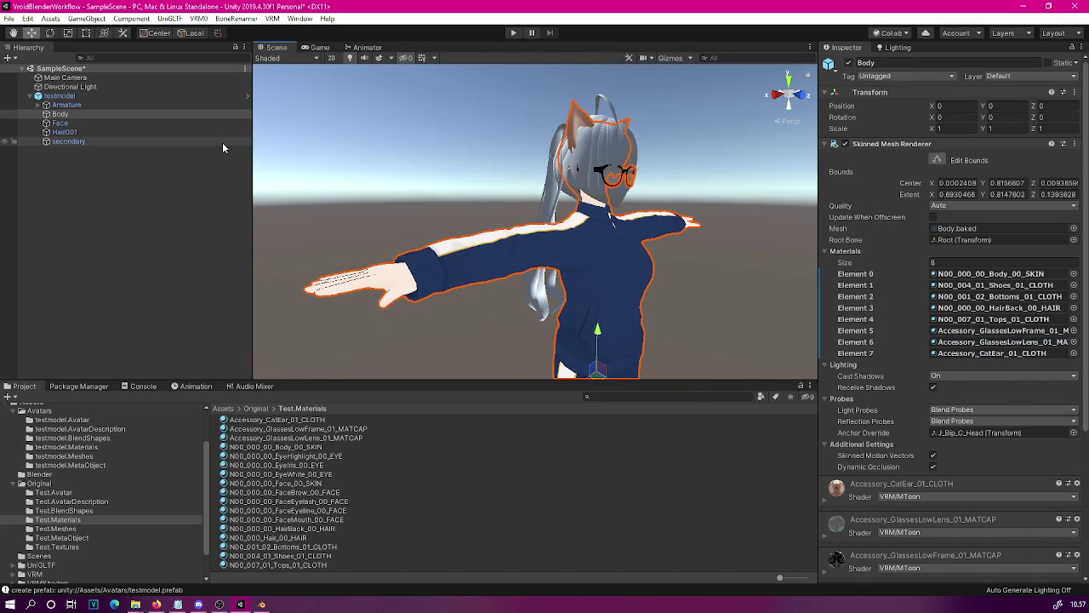
Replace the Face mesh's mouth, eye, skin, brow, eyelash and eyeline materials with the matching ones from Test.Materials
left_click(62, 124)
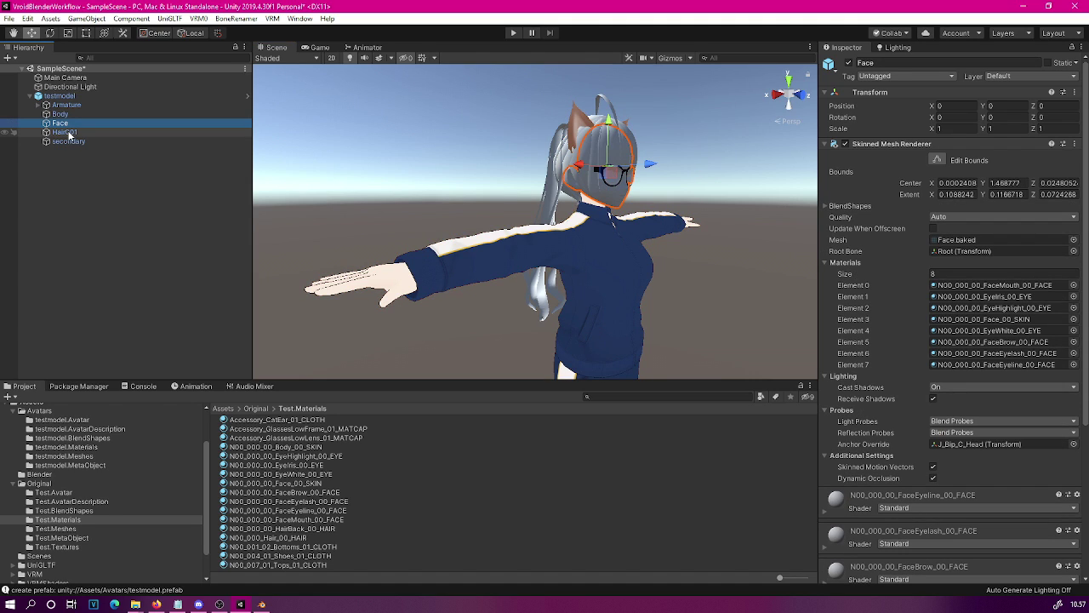
left_click(69, 135)
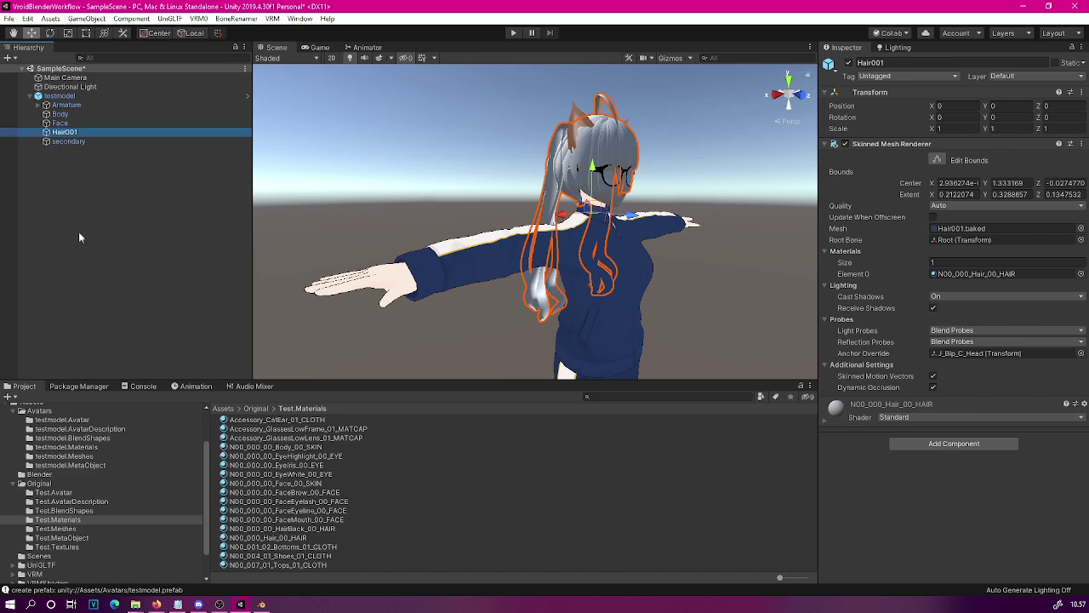
left_click(59, 123)
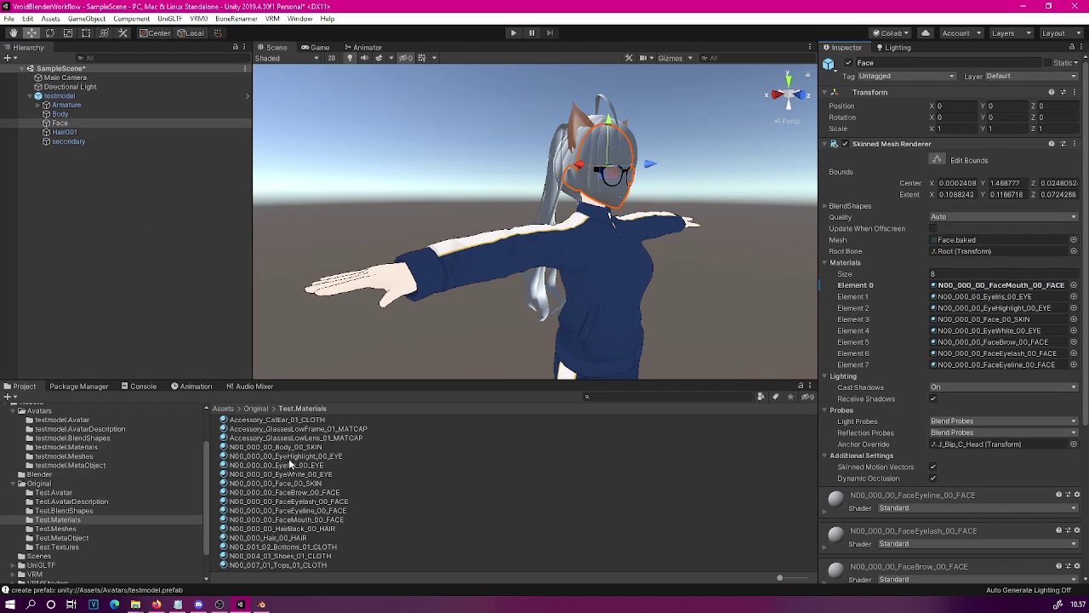
left_click(960, 297)
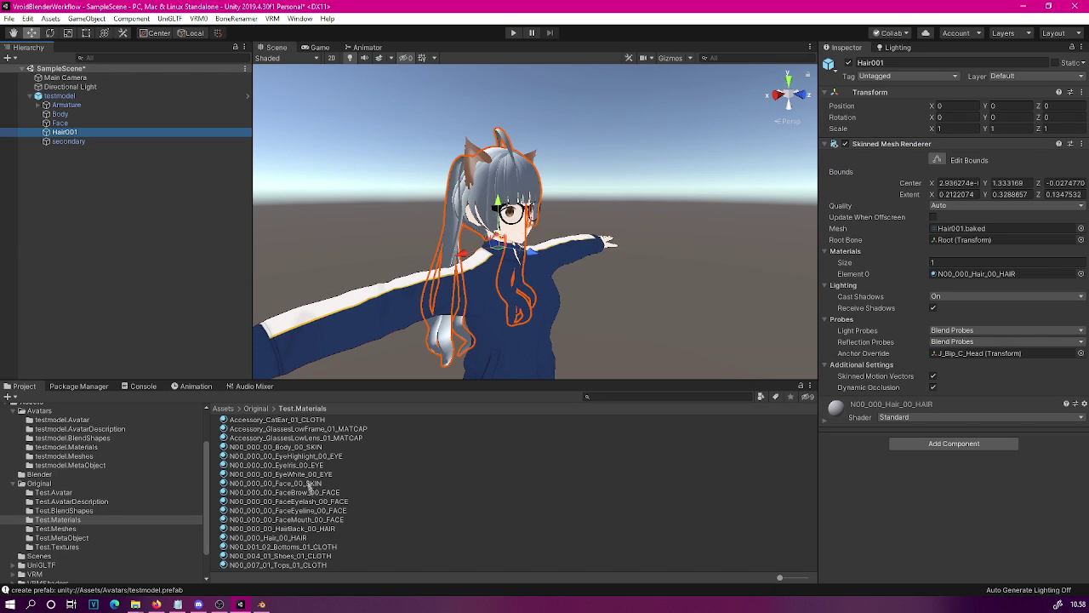
Assign the original N00_000_Hair_00_HAIR material to the Hair001 mesh and check the textured model from the front
left_click_drag(267, 538, 451, 264)
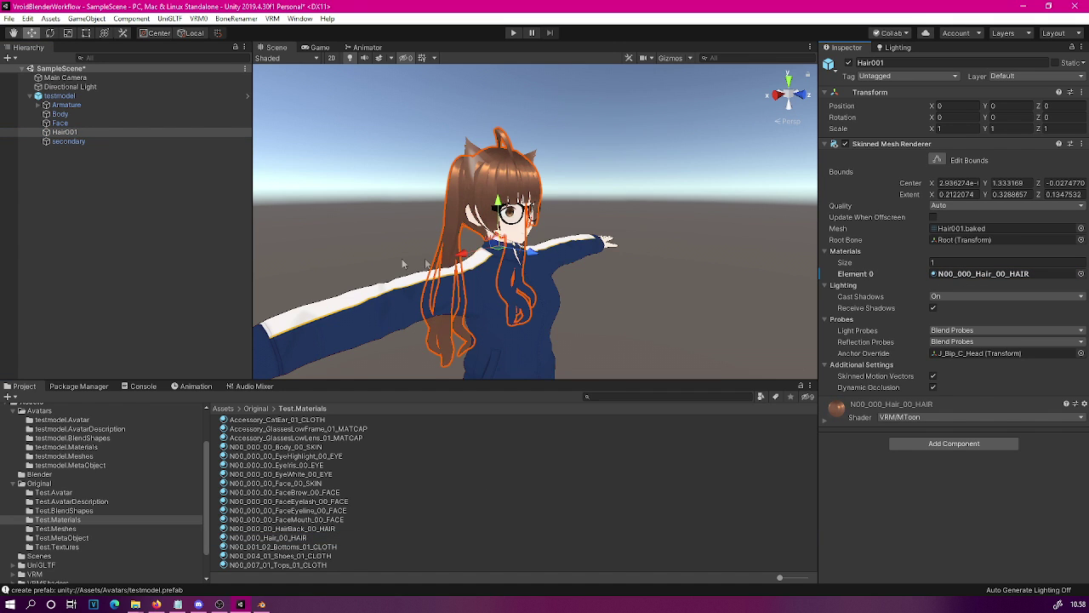
left_click_drag(712, 263, 566, 257, "alt")
left_click_drag(668, 268, 665, 262, "alt")
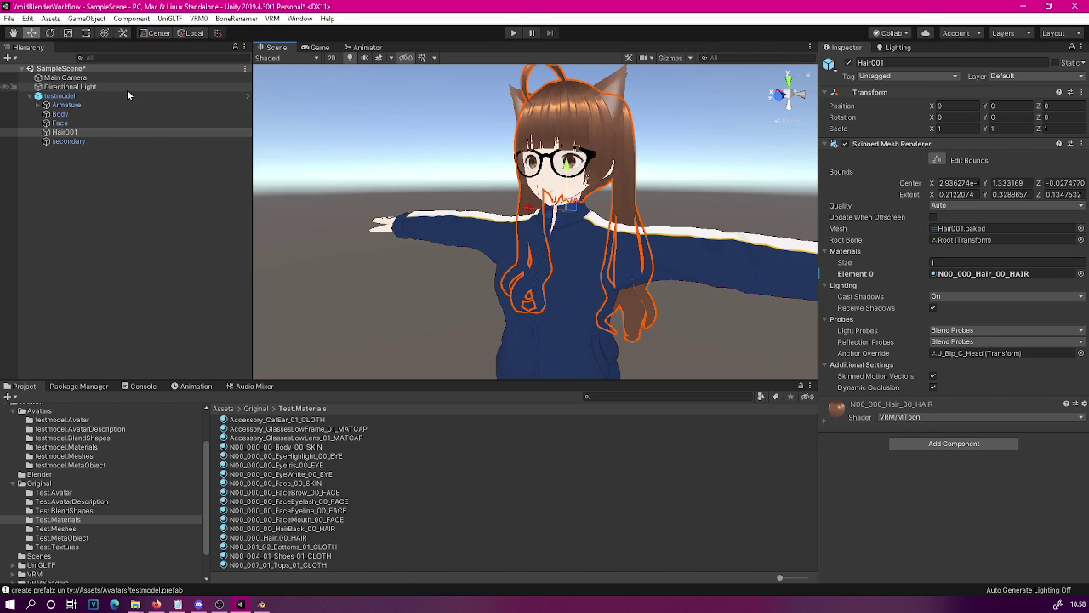
Apply all of the scene testmodel's material overrides to its prefab and frame the whole model in the Scene view
left_click(85, 97)
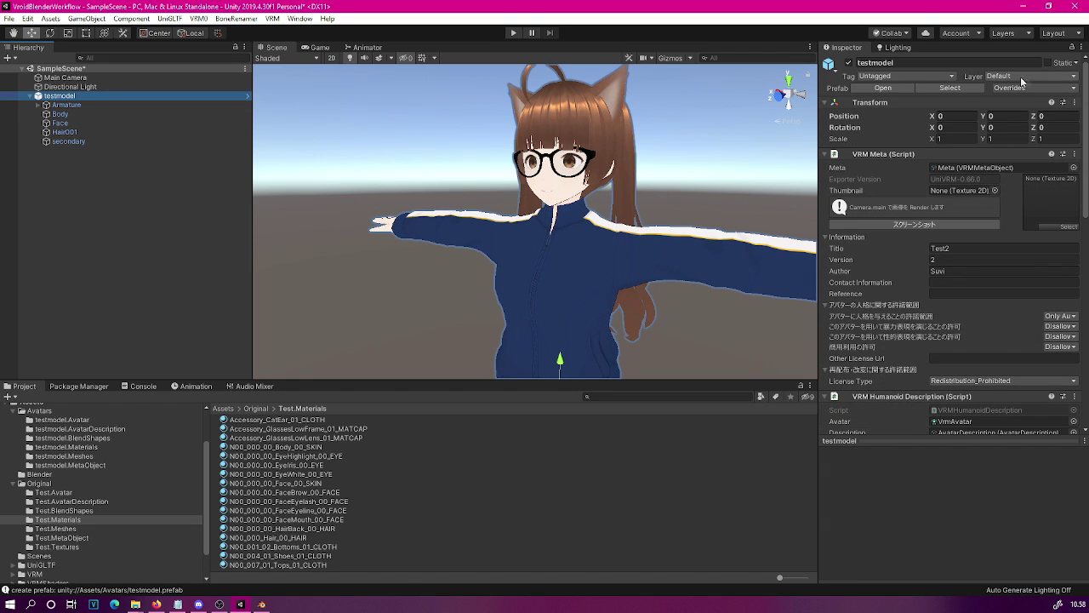
left_click(1023, 87)
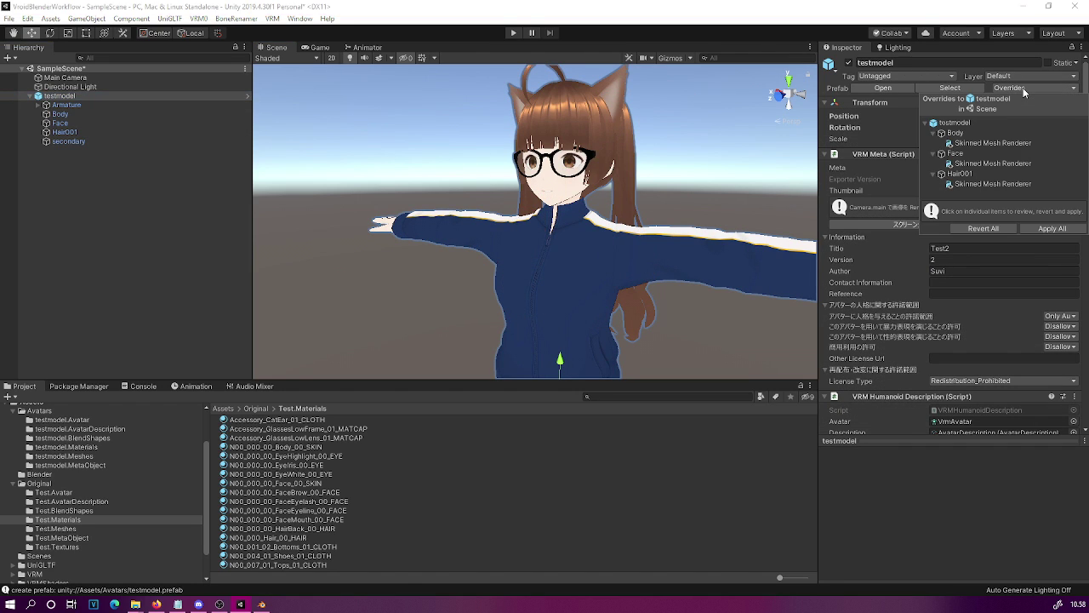
left_click(1036, 228)
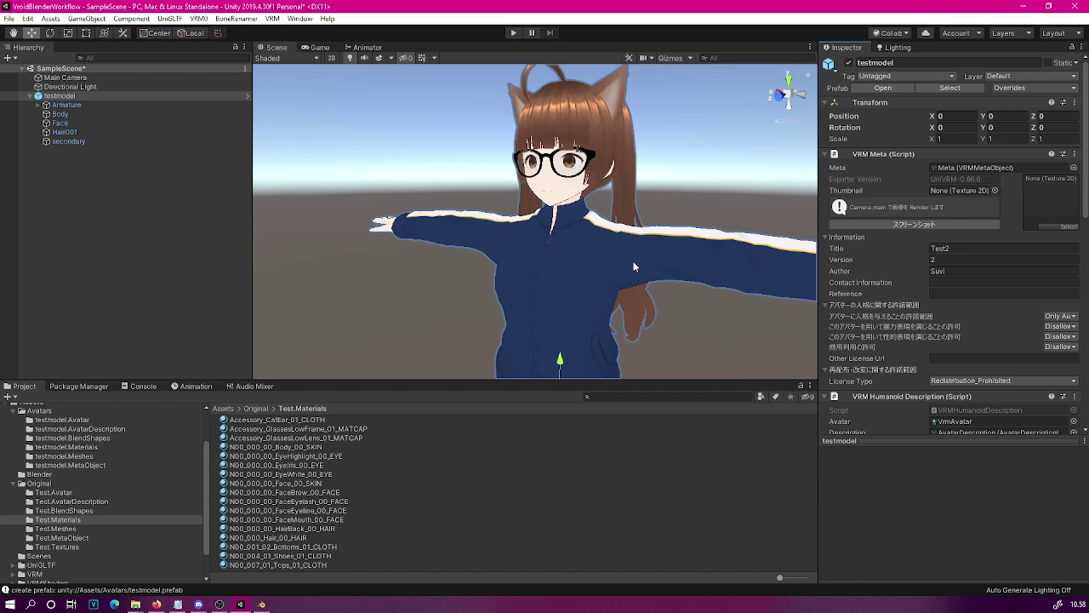
left_click_drag(591, 212, 549, 225, "alt")
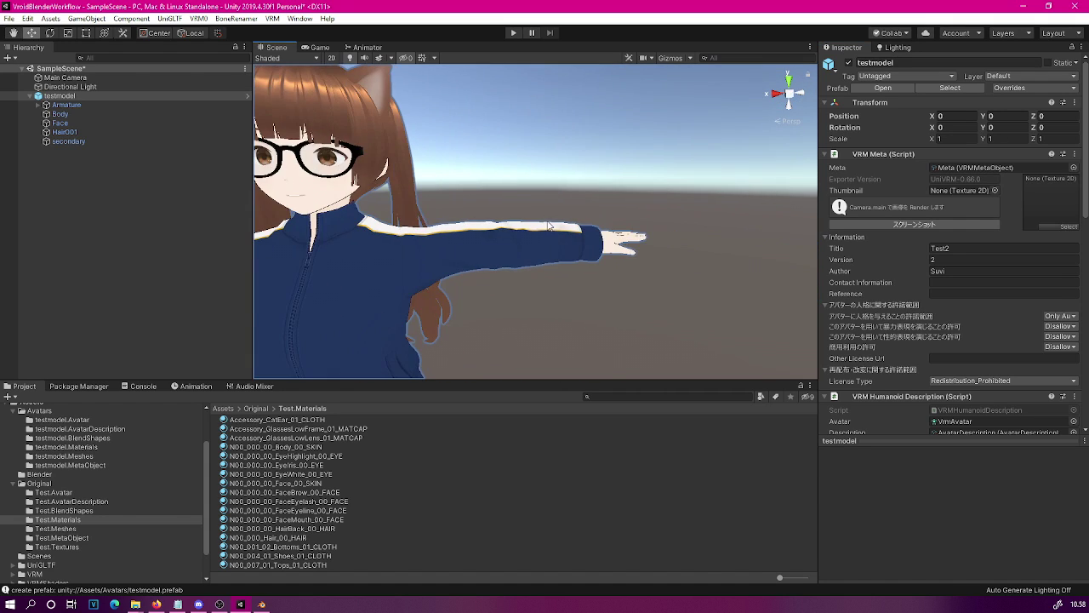
key("f")
scroll(584, 196, "down", 2)
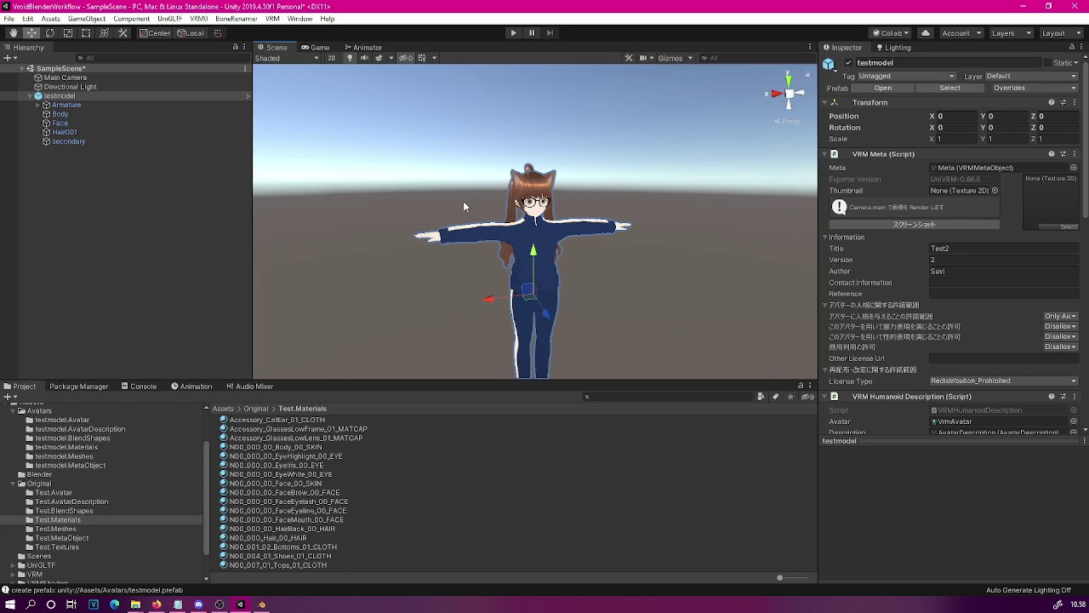
Place the Original folder's Test prefab in the scene and compare the VRM Spring Bone components on both models' secondary objects
left_click(41, 483)
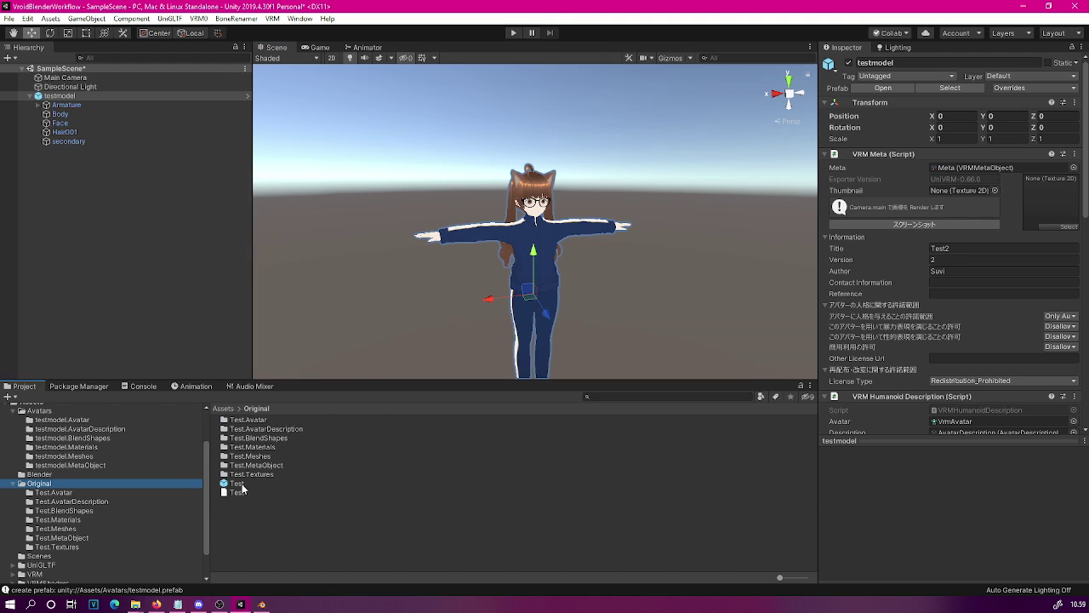
left_click_drag(240, 488, 70, 246)
scroll(492, 191, "down", 3)
scroll(492, 191, "up", 2)
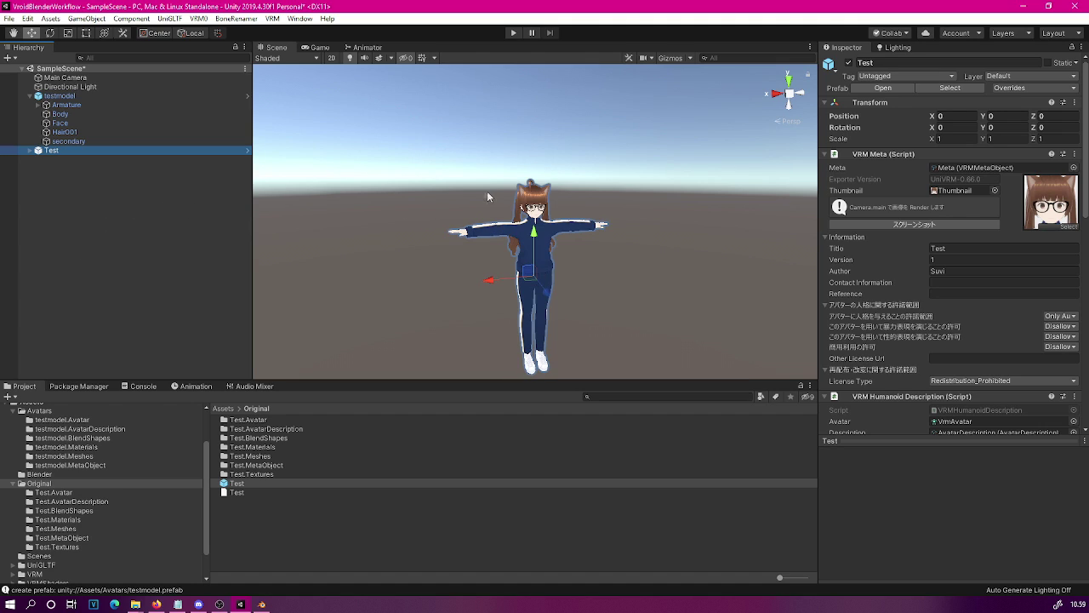
left_click(30, 150)
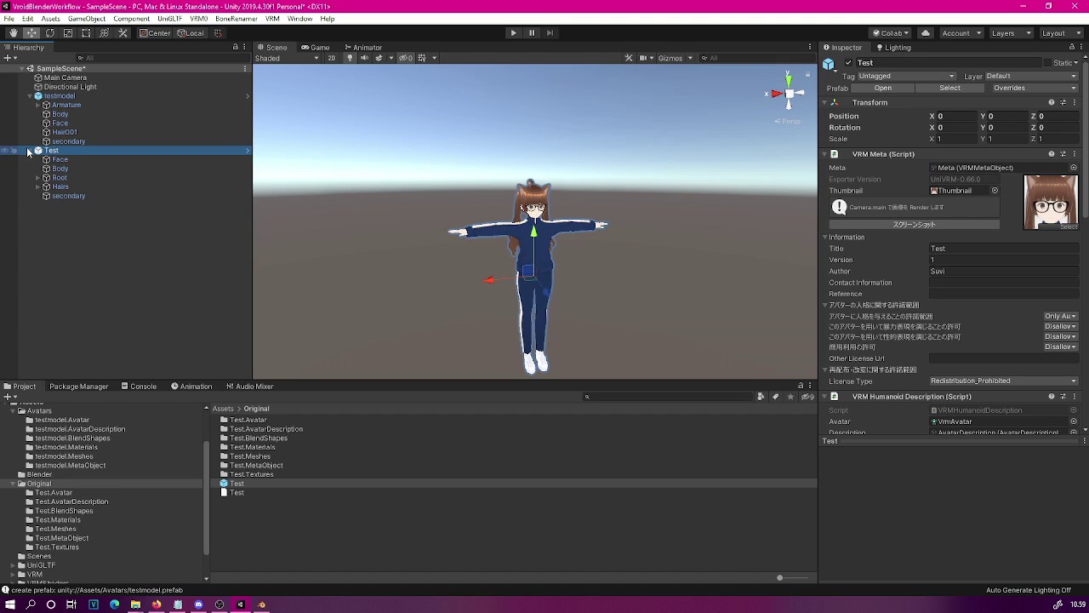
left_click(76, 197)
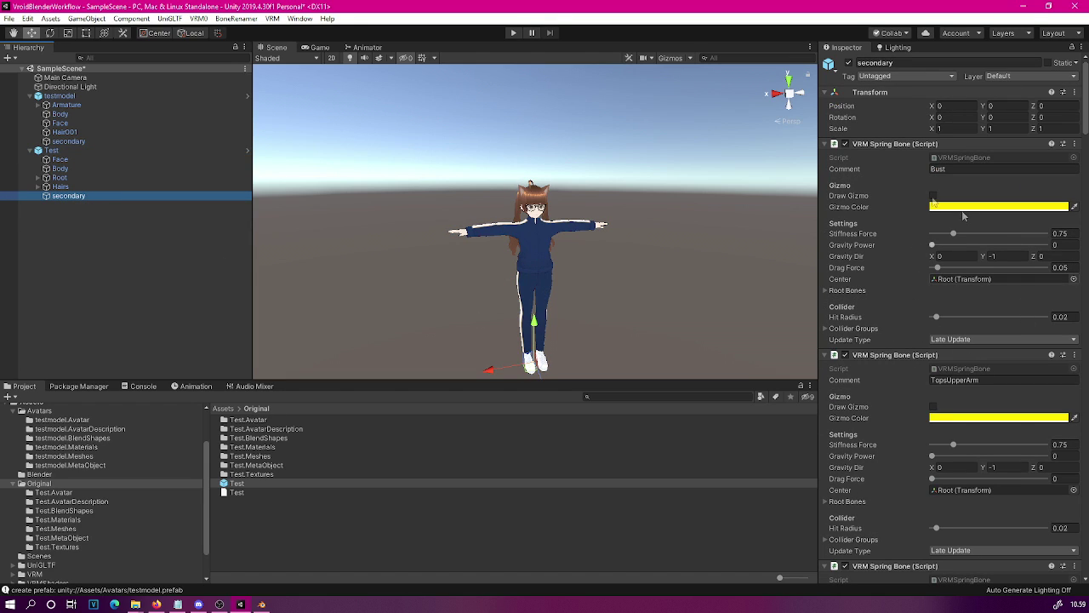
left_click(142, 141)
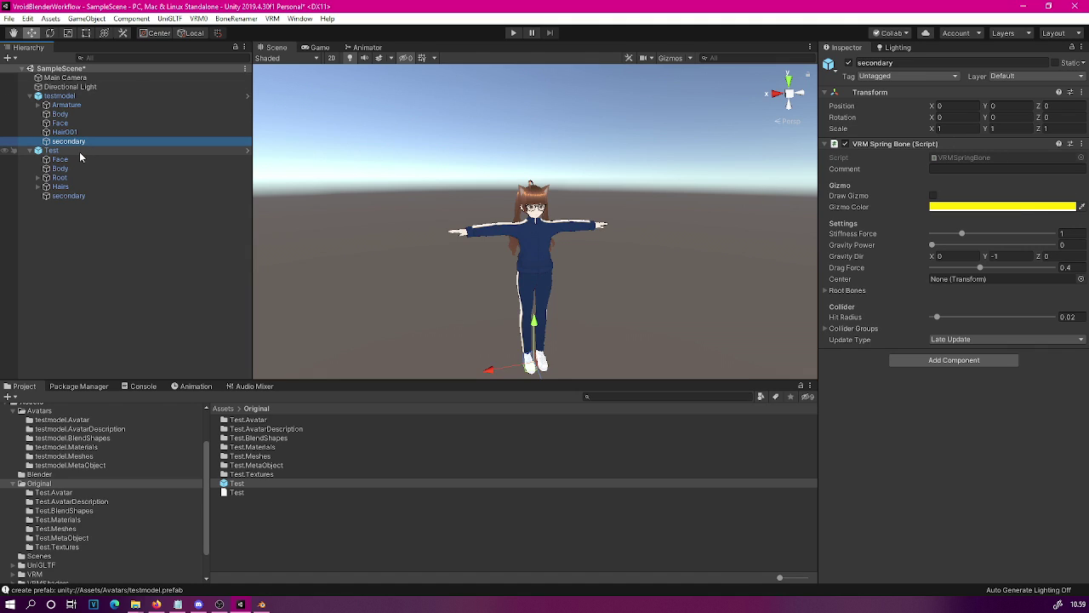
left_click(56, 288)
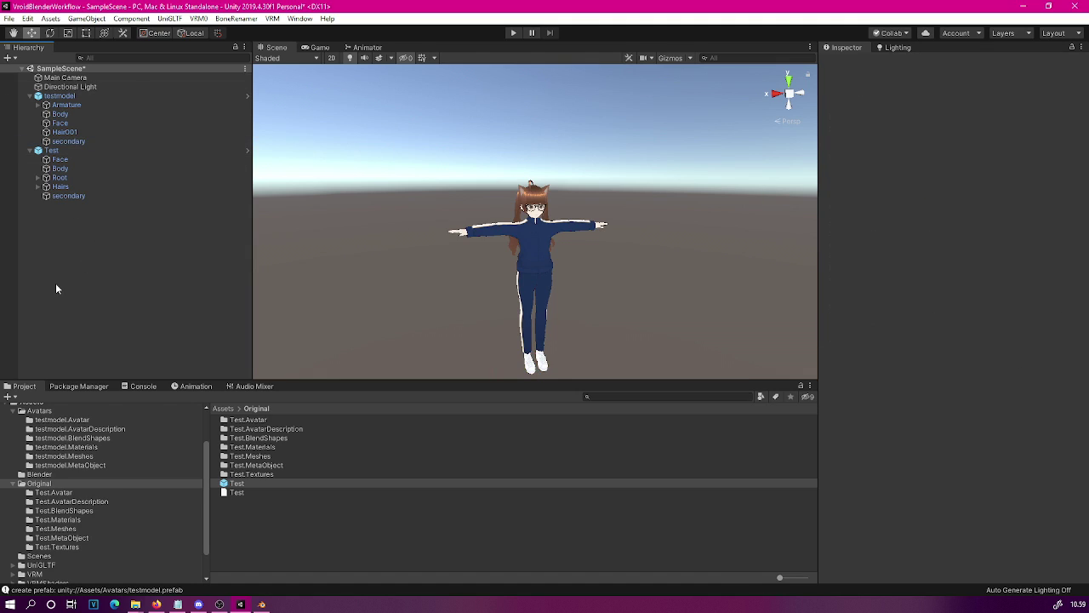
Open the VRM Spring Bone Copy tool and move its window next to the scene hierarchy
left_click(271, 20)
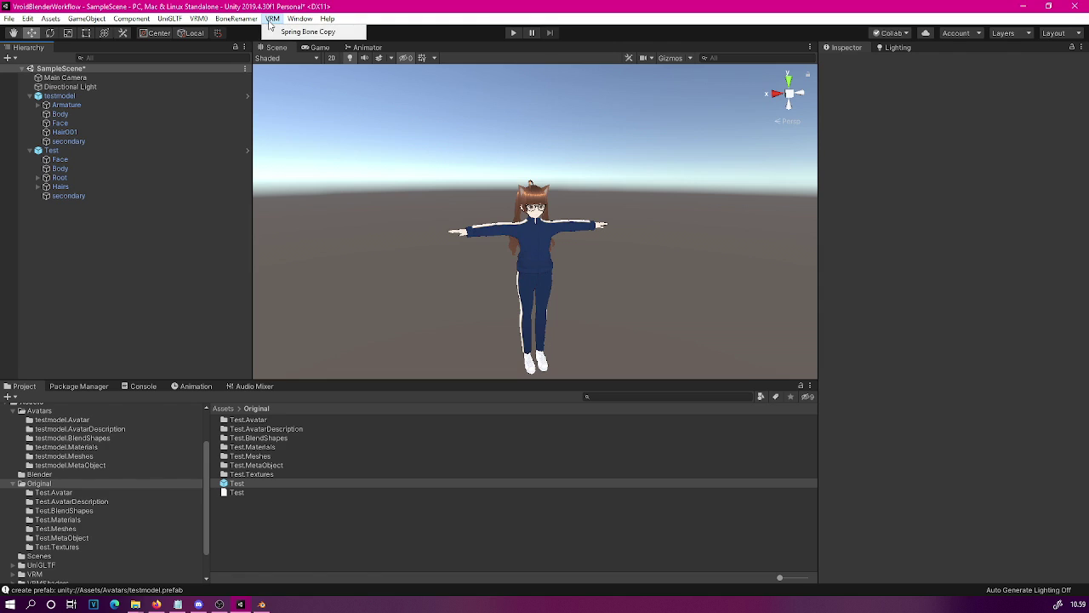
left_click(307, 33)
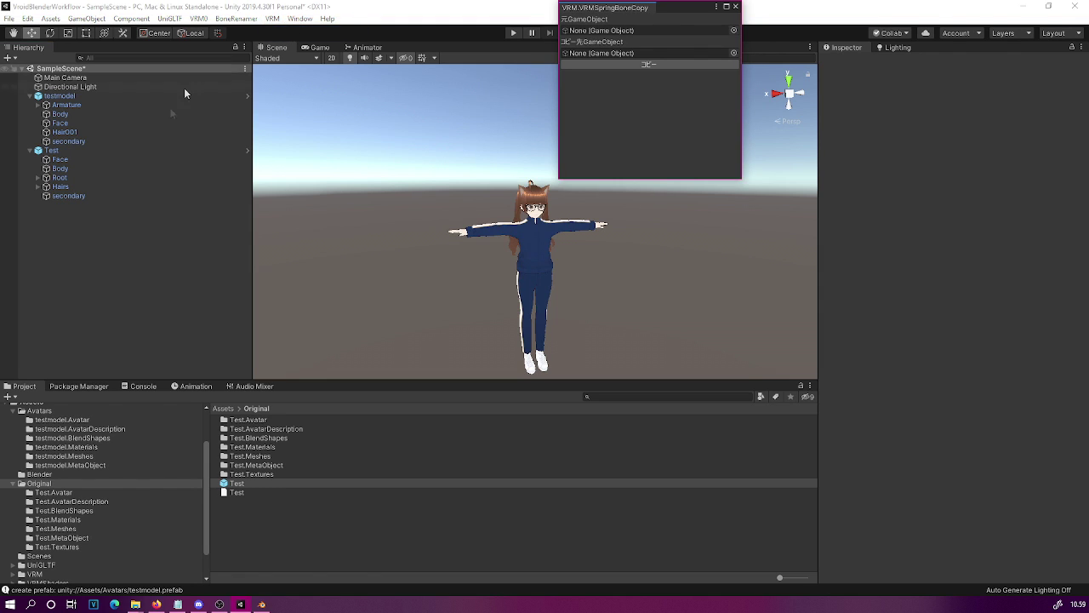
left_click_drag(670, 8, 283, 177)
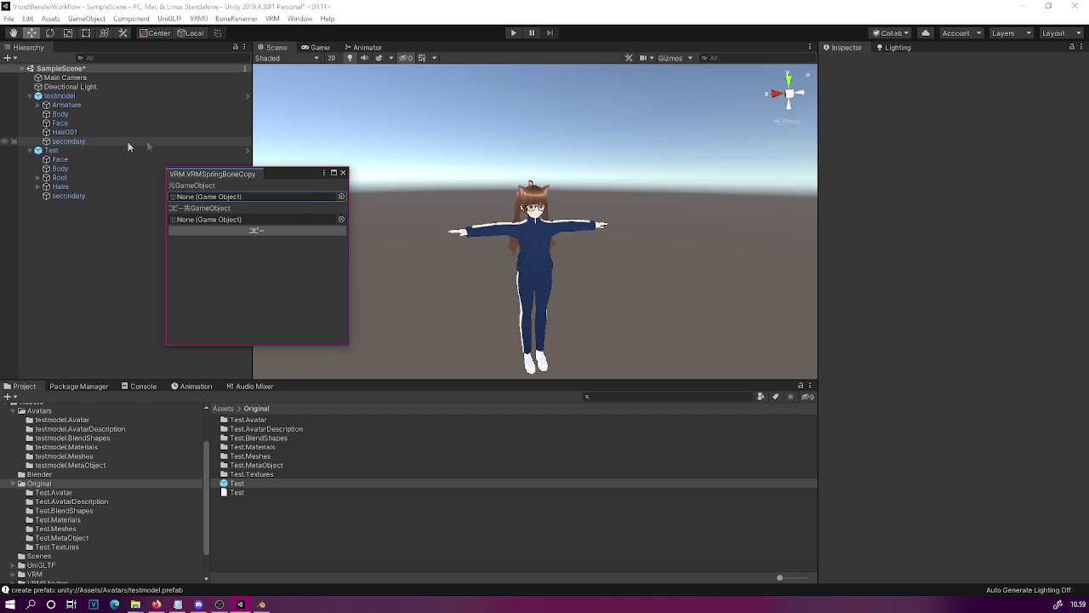
Copy the spring bones from the Test model to testmodel with the VRM Spring Bone Copy tool
left_click_drag(51, 155, 238, 198)
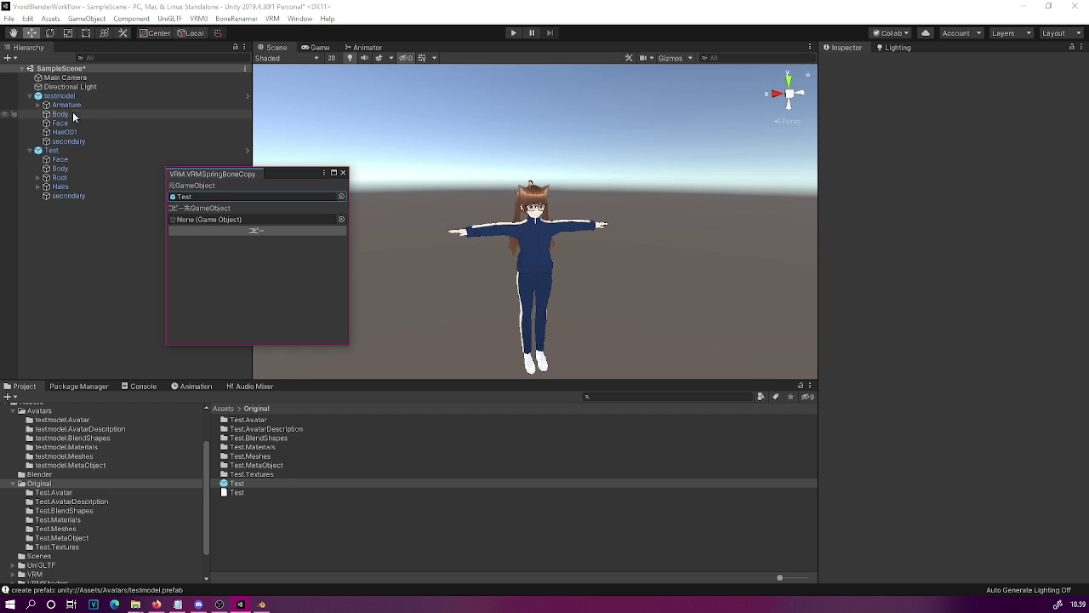
left_click_drag(59, 96, 215, 220)
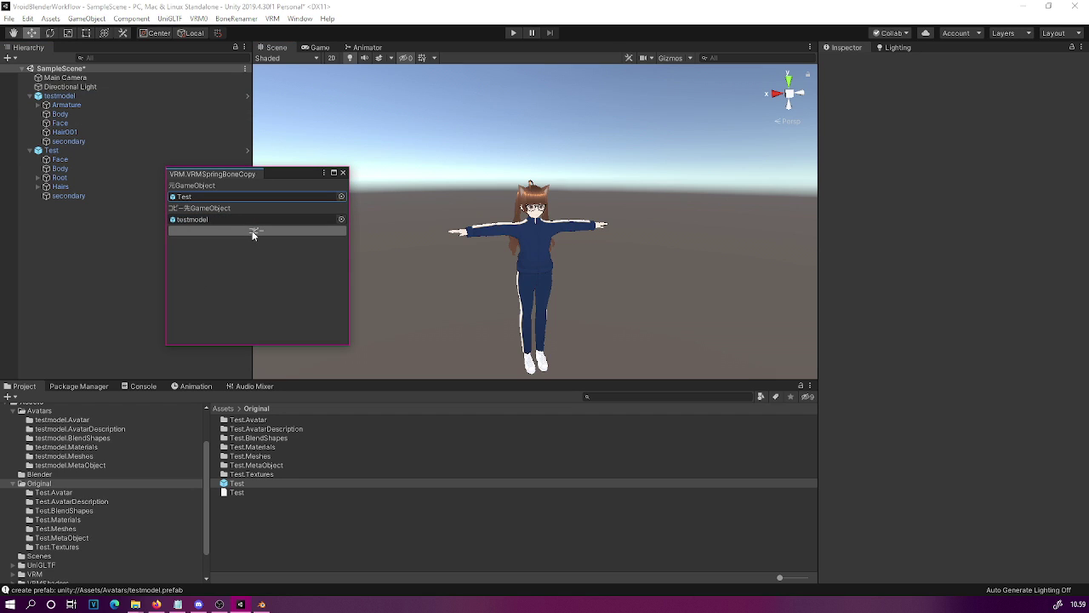
left_click(256, 230)
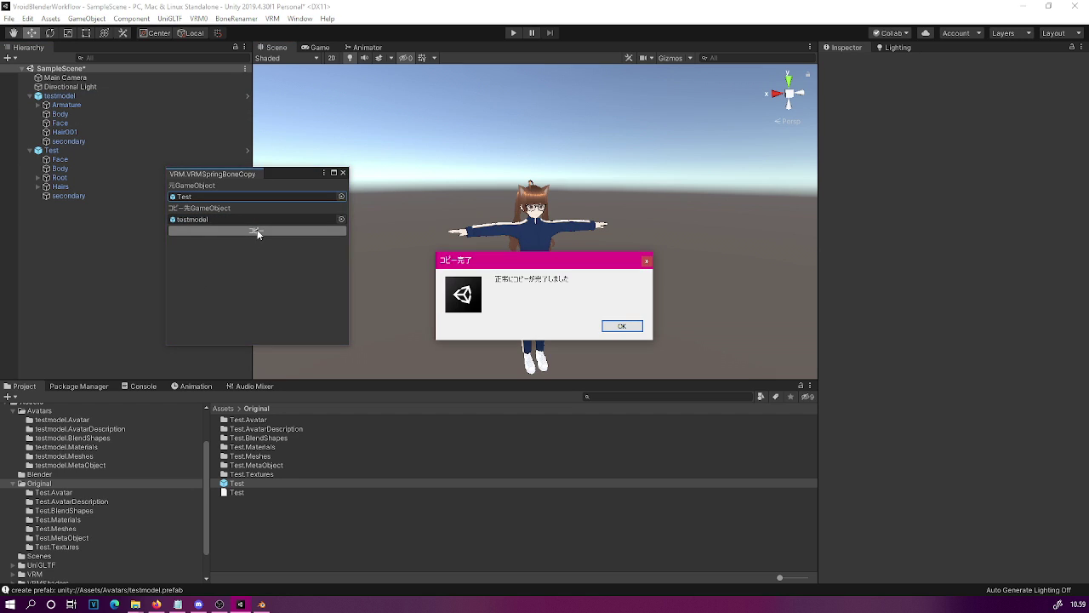
left_click(626, 334)
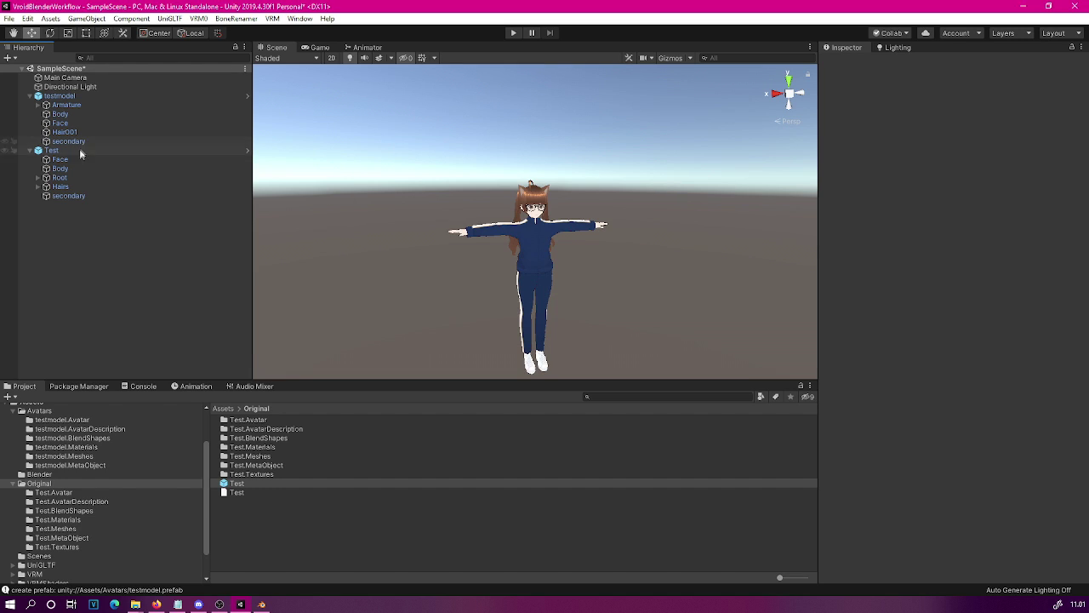
Inspect the VRM Spring Bone components on both of testmodel's secondary objects, including the one under Armature
left_click(69, 141)
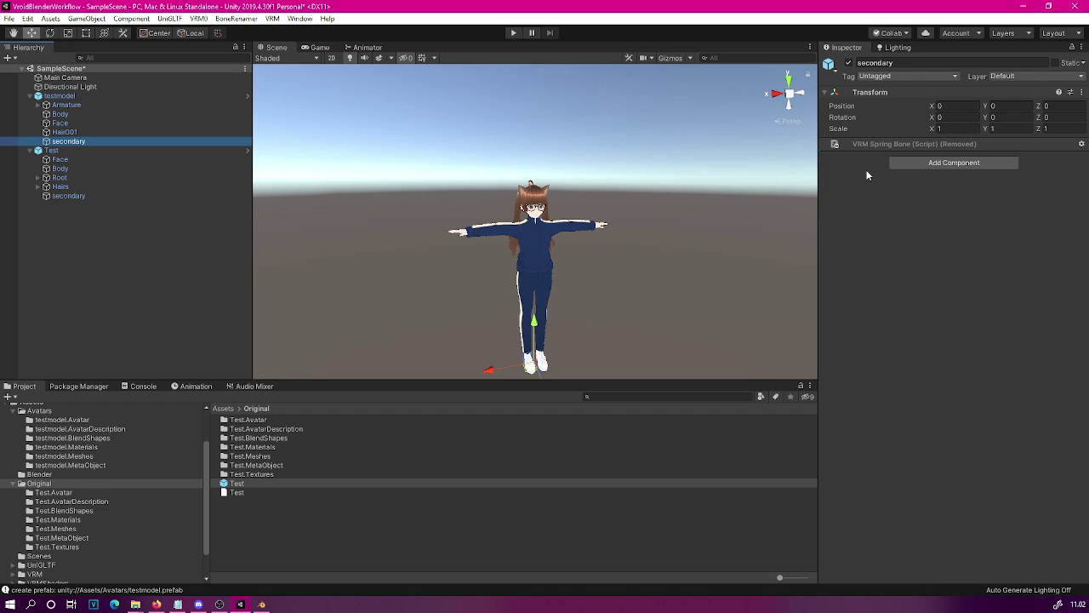
left_click(38, 105)
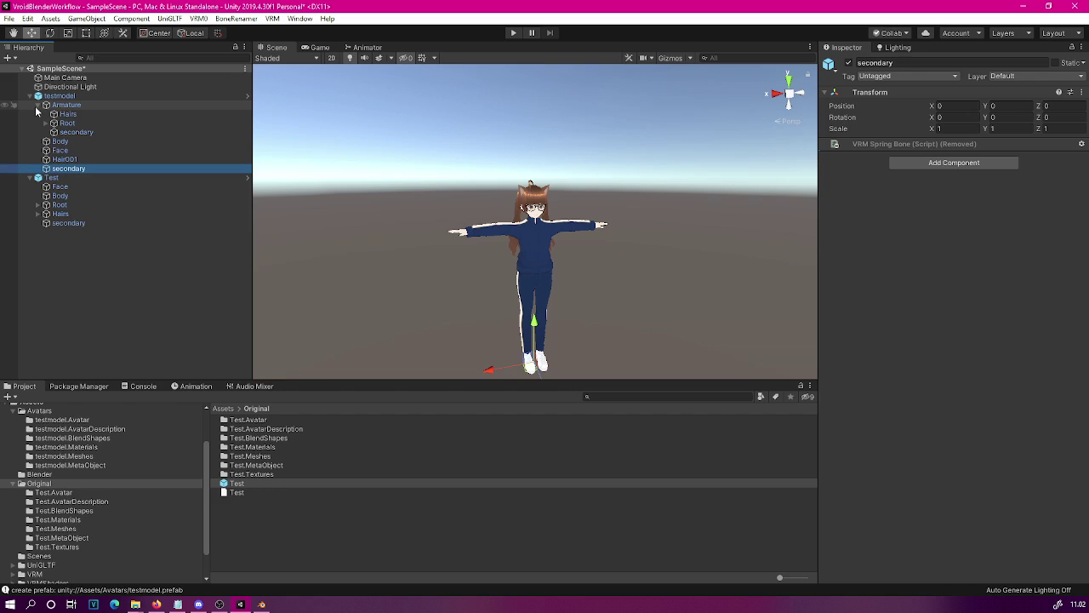
left_click(75, 133)
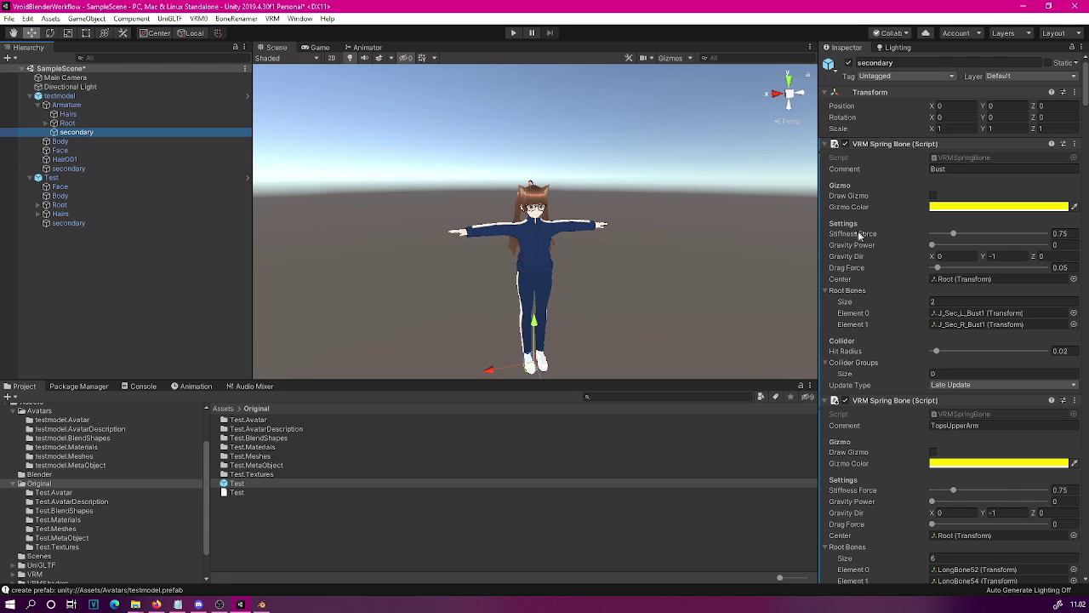
scroll(914, 240, "down", 15)
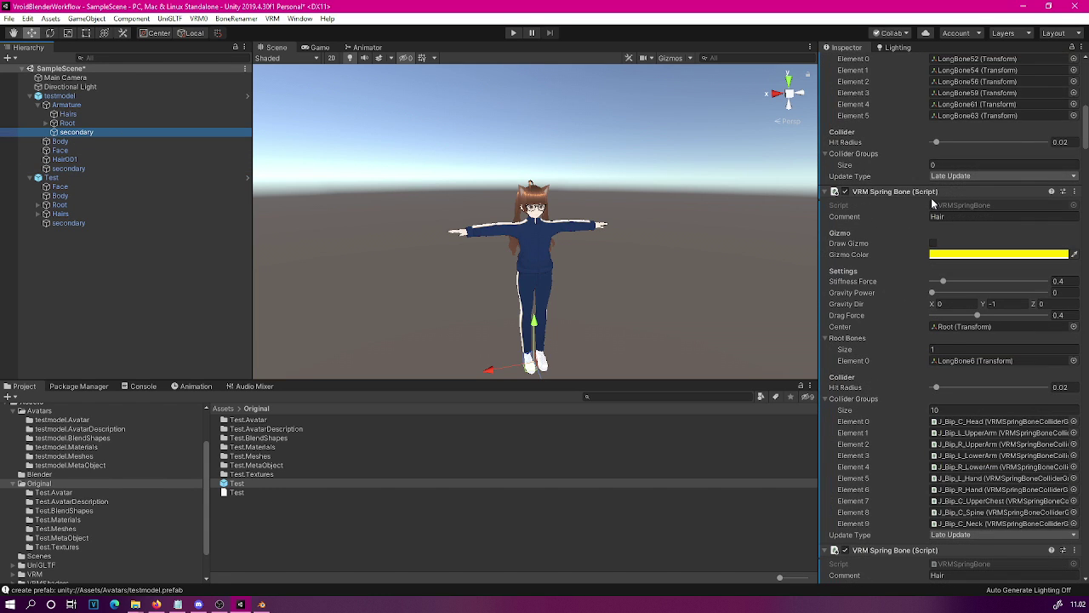
scroll(966, 193, "down", 8)
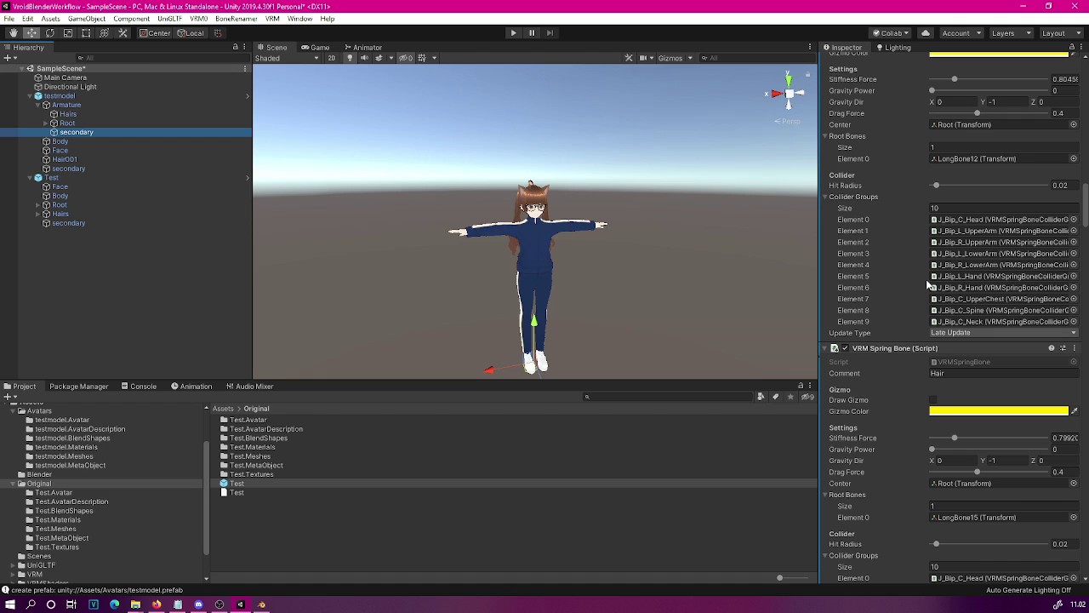
Apply all of testmodel's spring bone and collider group overrides to its prefab
left_click(61, 96)
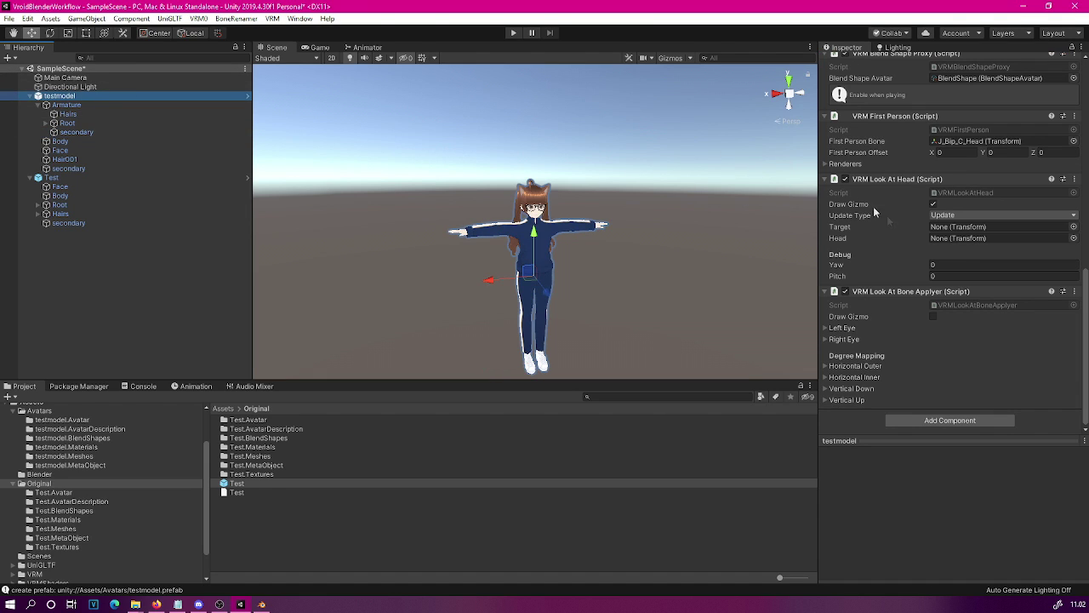
scroll(873, 206, "up", 10)
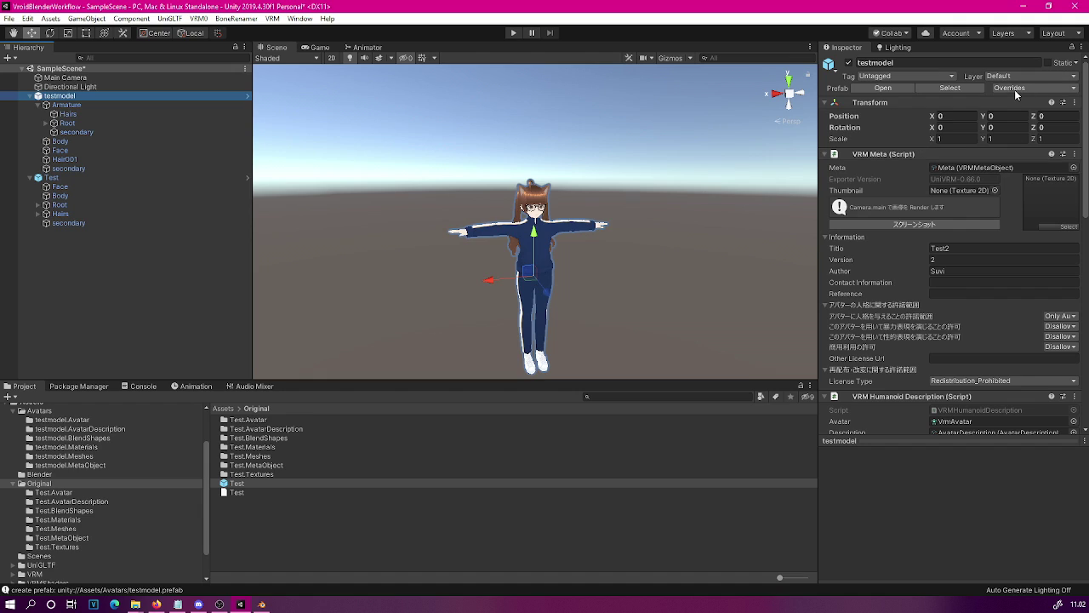
left_click(1015, 89)
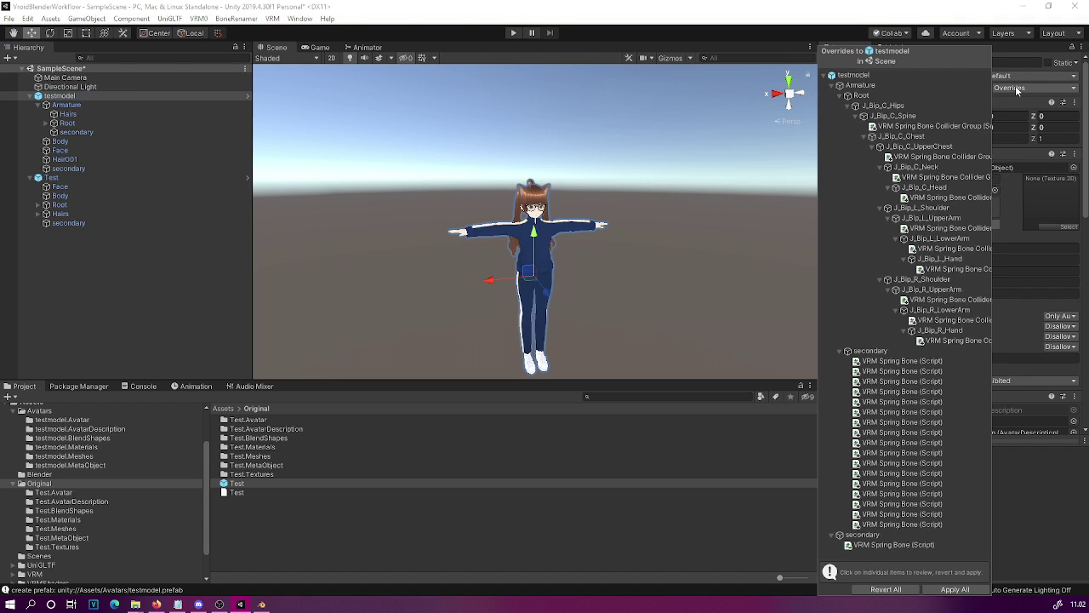
left_click(954, 589)
left_click(73, 97)
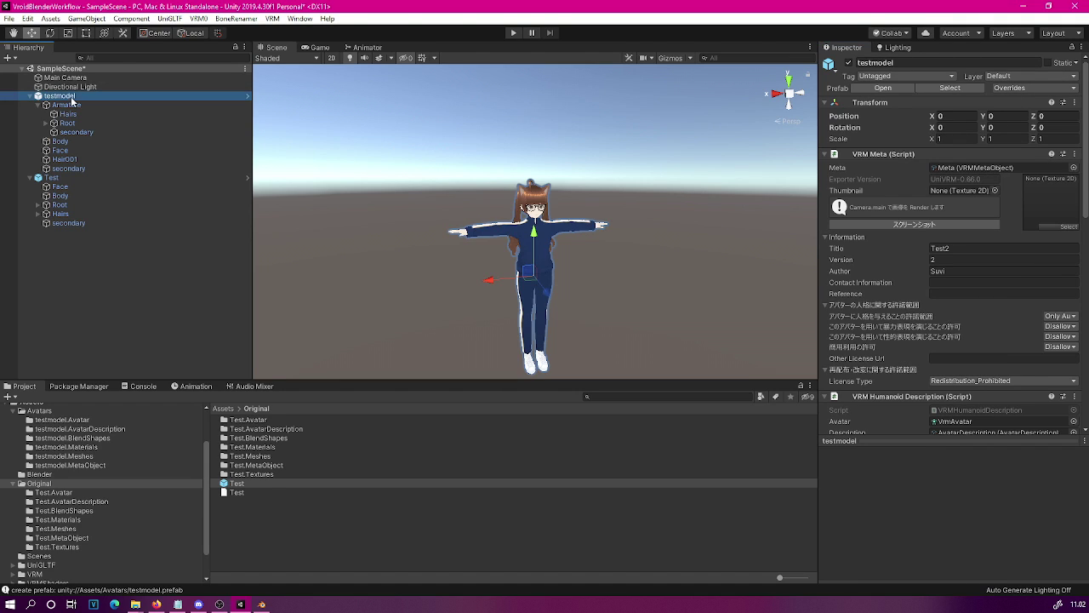
Export testmodel with UniVRM-0.66.0 and check the avatar in VSeeFace
left_click(204, 20)
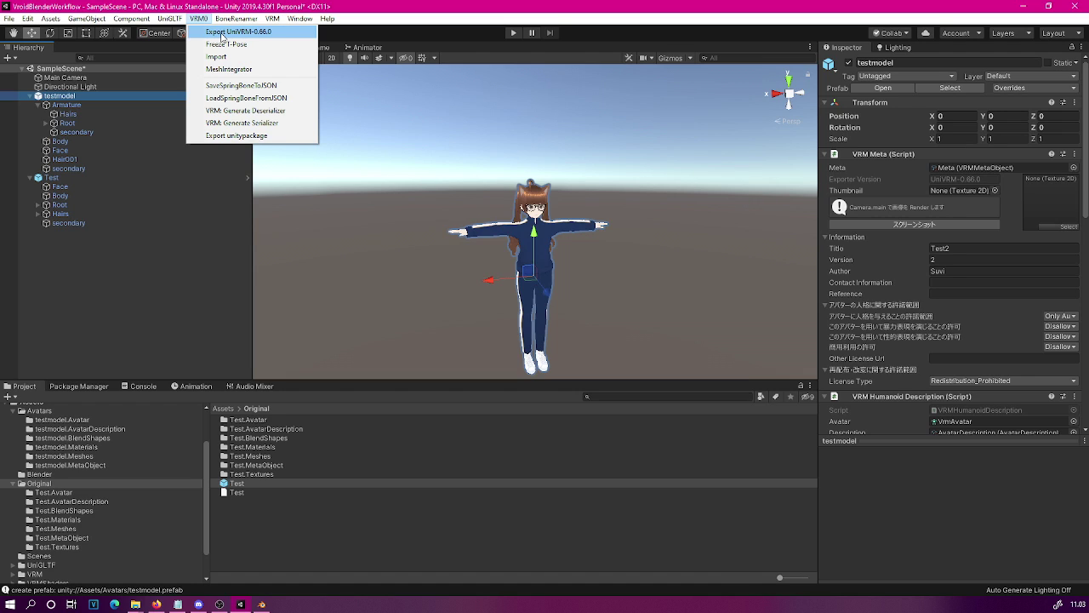
left_click(222, 34)
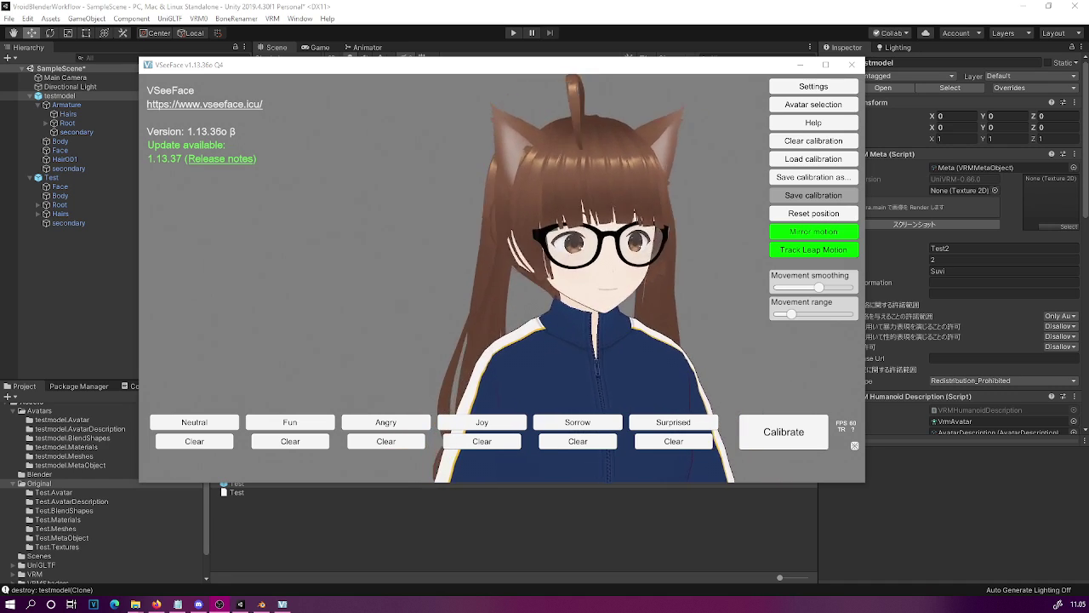
key("alt+F4")
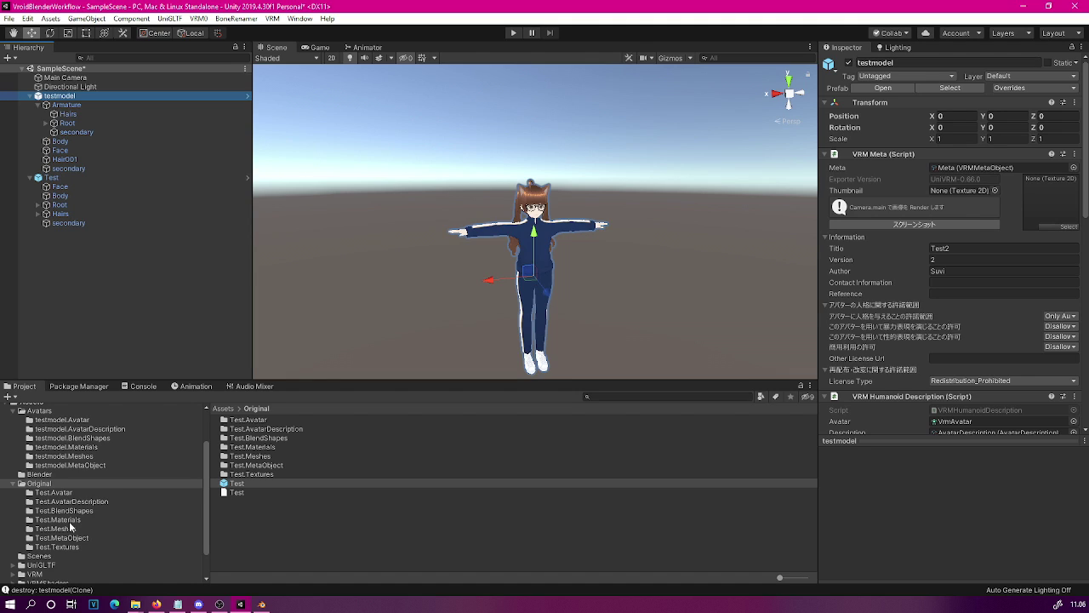
Locate the blend shape avatar asset used by Test's VRM Blend Shape Proxy and inspect its expression clips
scroll(974, 248, "down", 5)
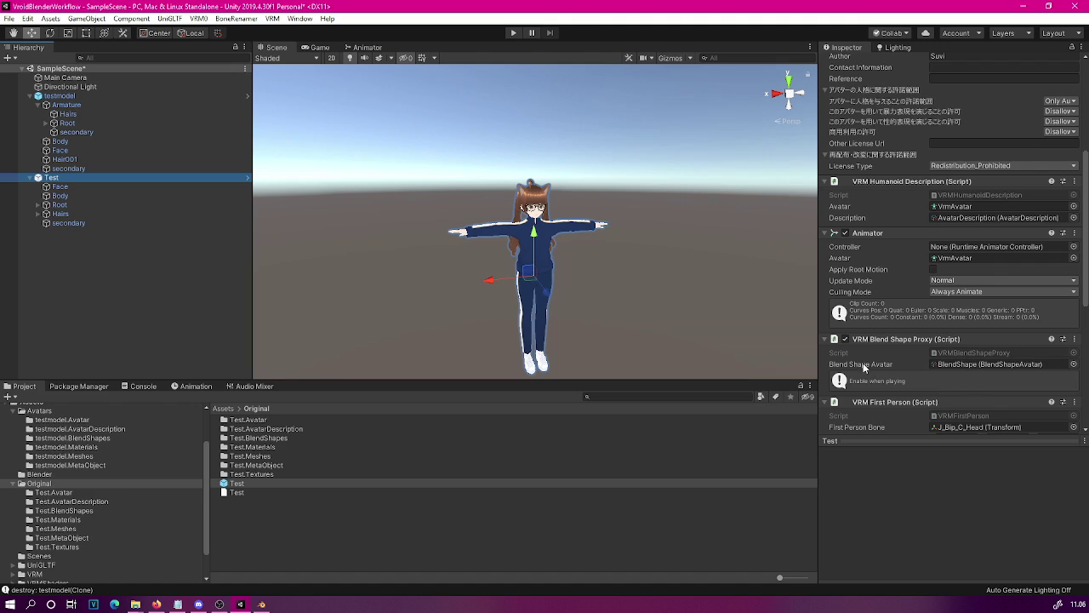
left_click(968, 364)
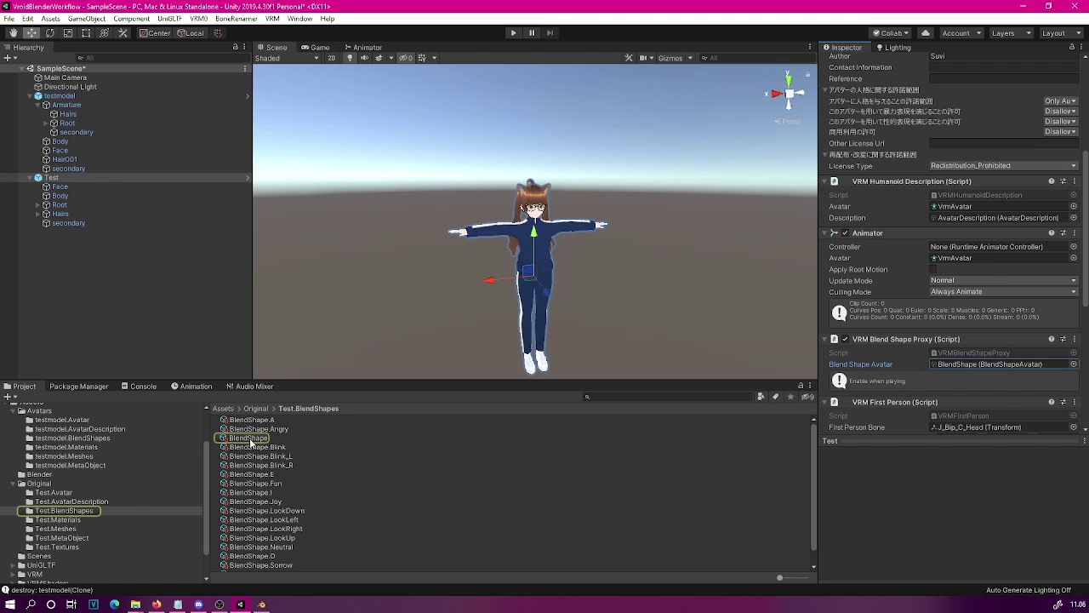
left_click(249, 439)
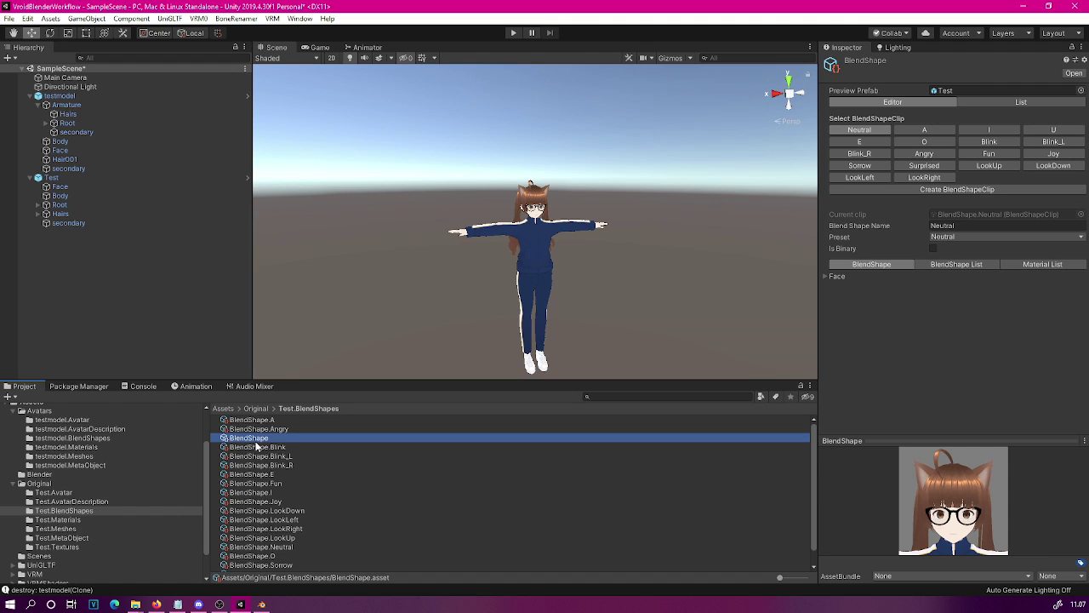
Assign the BlendShape asset from Original's Test.BlendShapes folder as the Blend Shape Avatar of testmodel's VRM Blend Shape Proxy
left_click(68, 98)
scroll(933, 277, "down", 6)
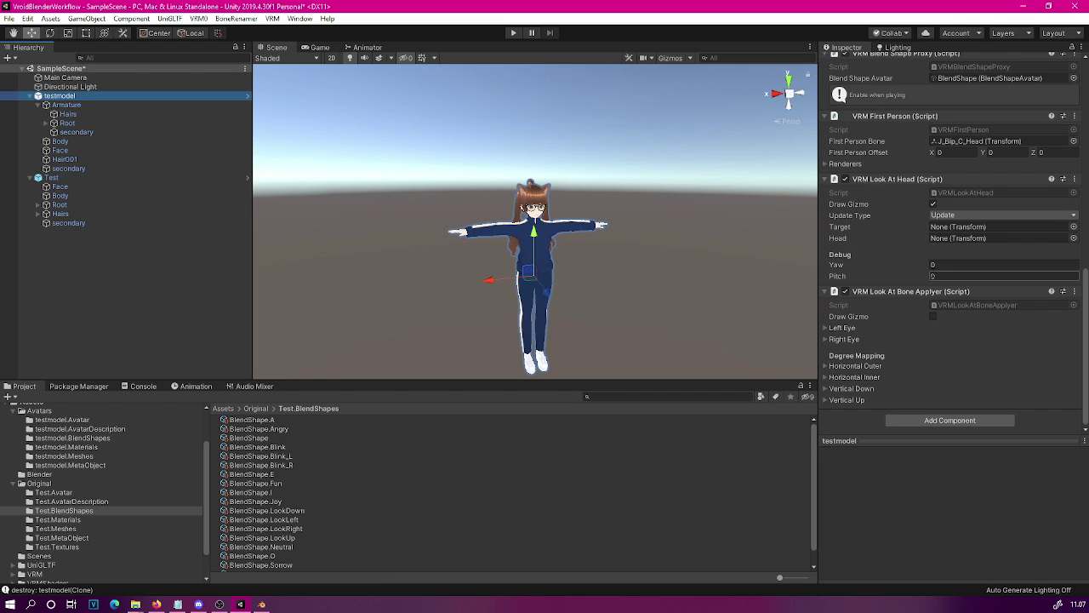
scroll(956, 352, "up", 6)
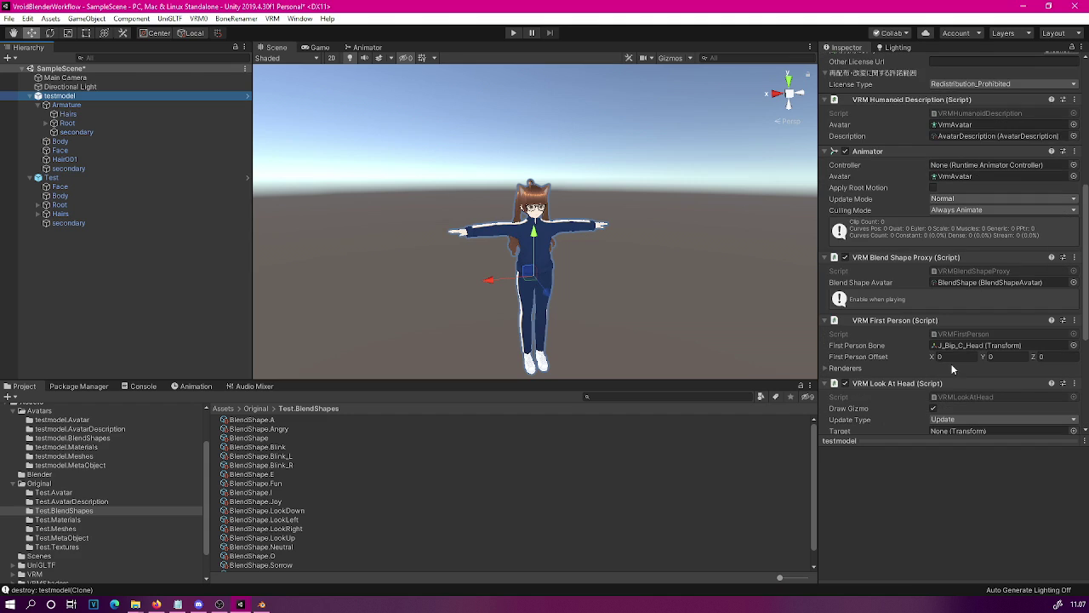
scroll(952, 368, "up", 3)
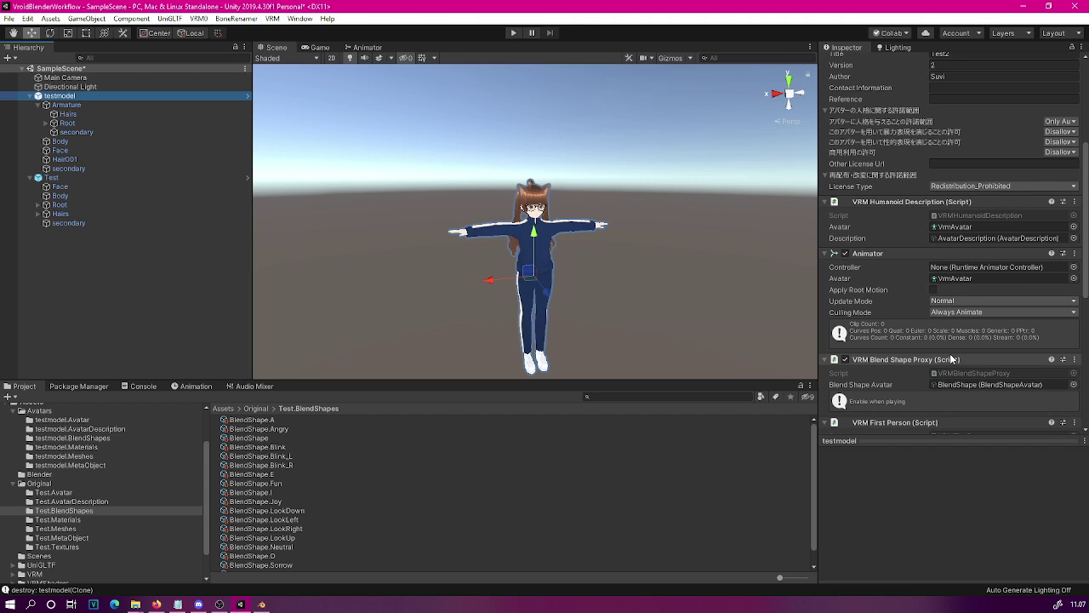
scroll(951, 359, "up", 4)
left_click(51, 177)
scroll(918, 157, "up", 4)
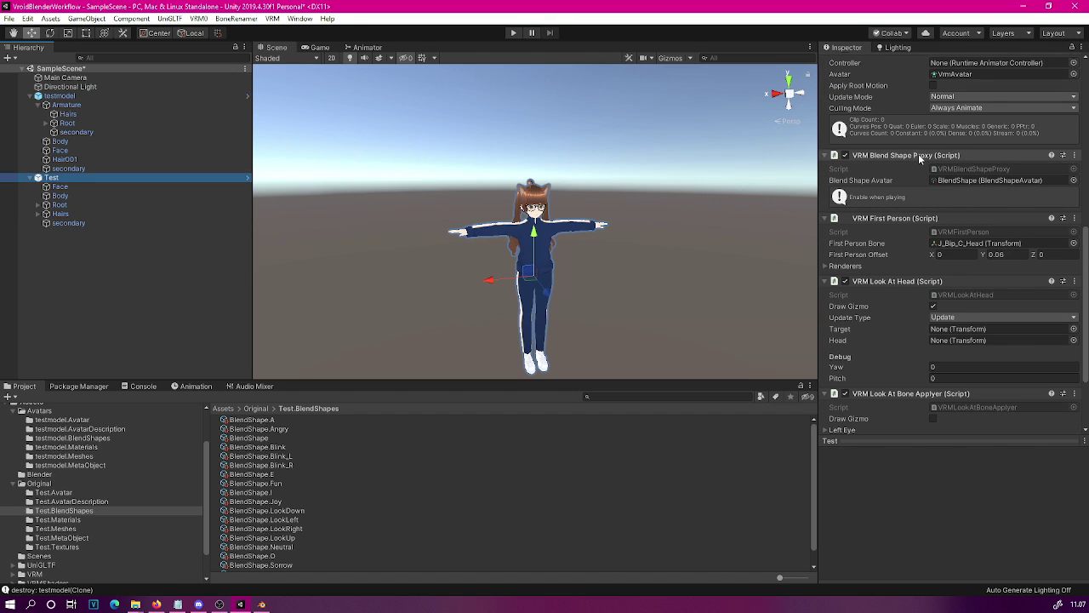
left_click(86, 95)
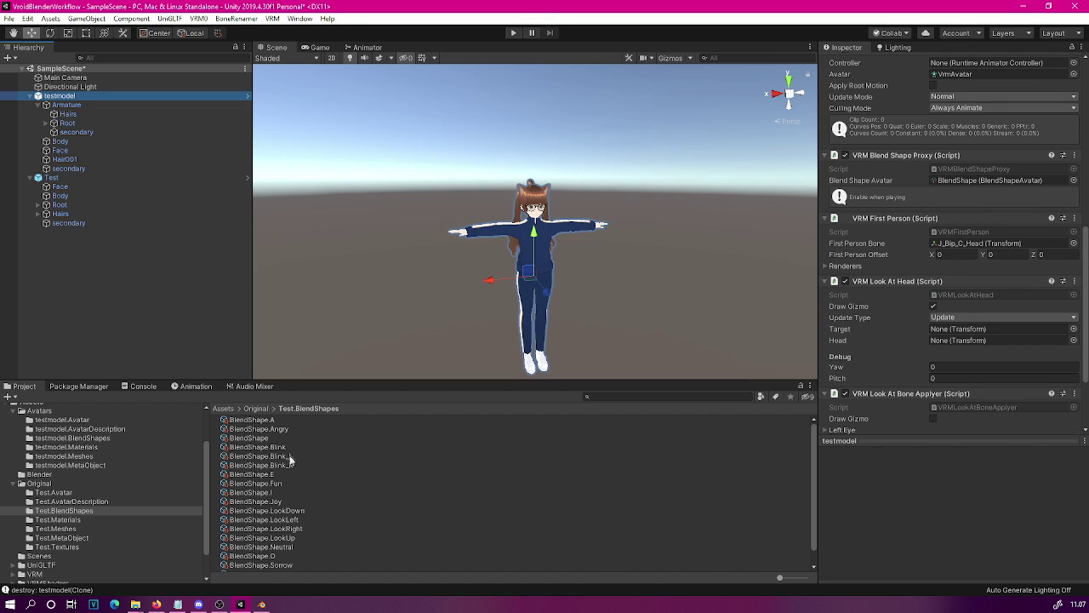
left_click_drag(241, 438, 960, 192)
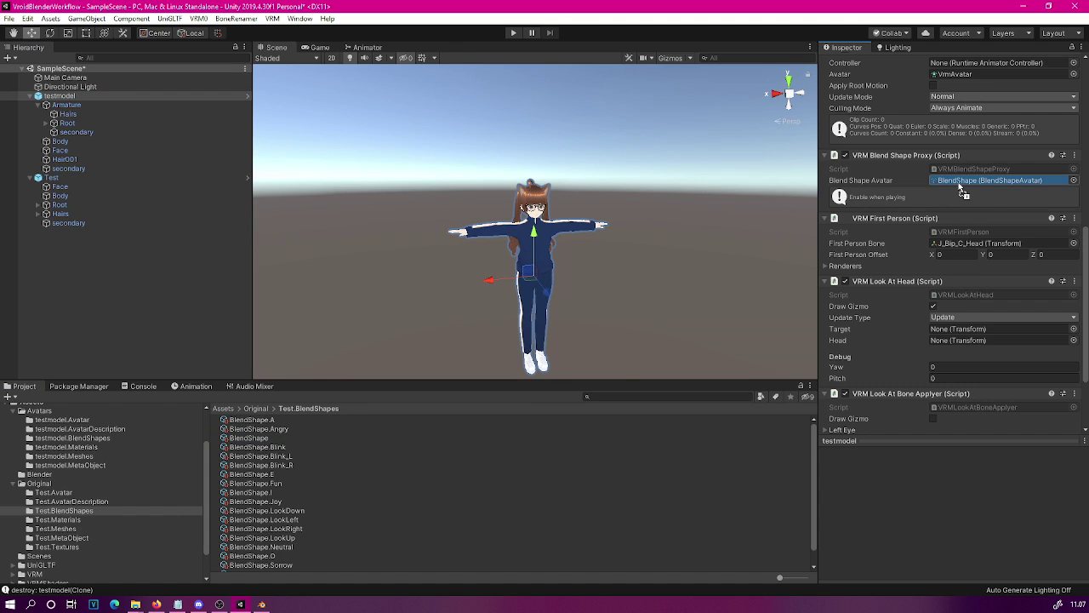
left_click_drag(961, 186, 959, 181)
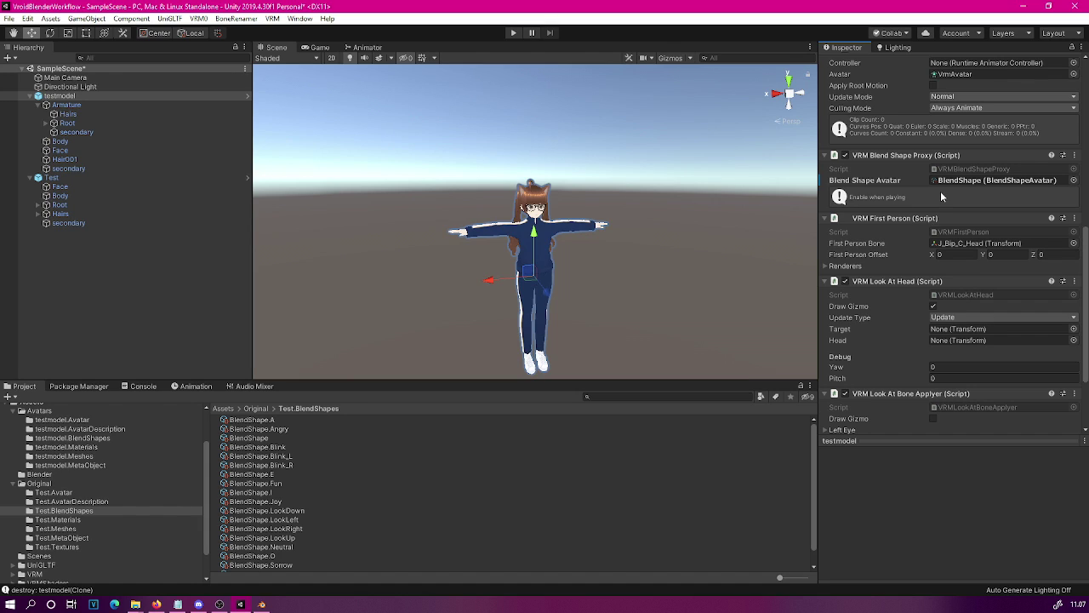
Apply all of testmodel's overrides, including the changed VRM Blend Shape Proxy, to its prefab
left_click(59, 96)
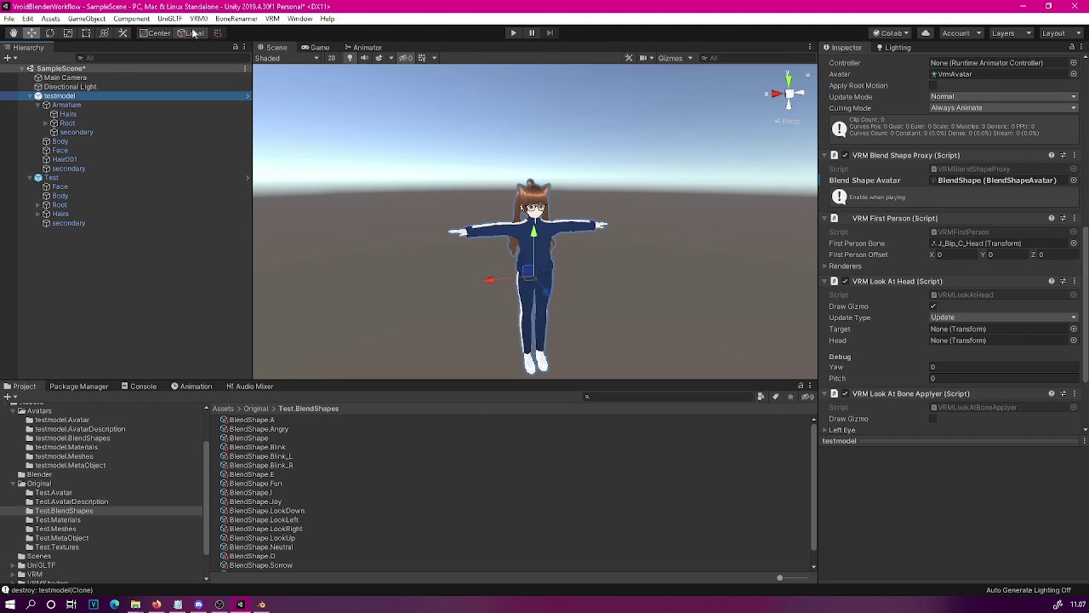
scroll(1024, 76, "up", 5)
left_click(1028, 88)
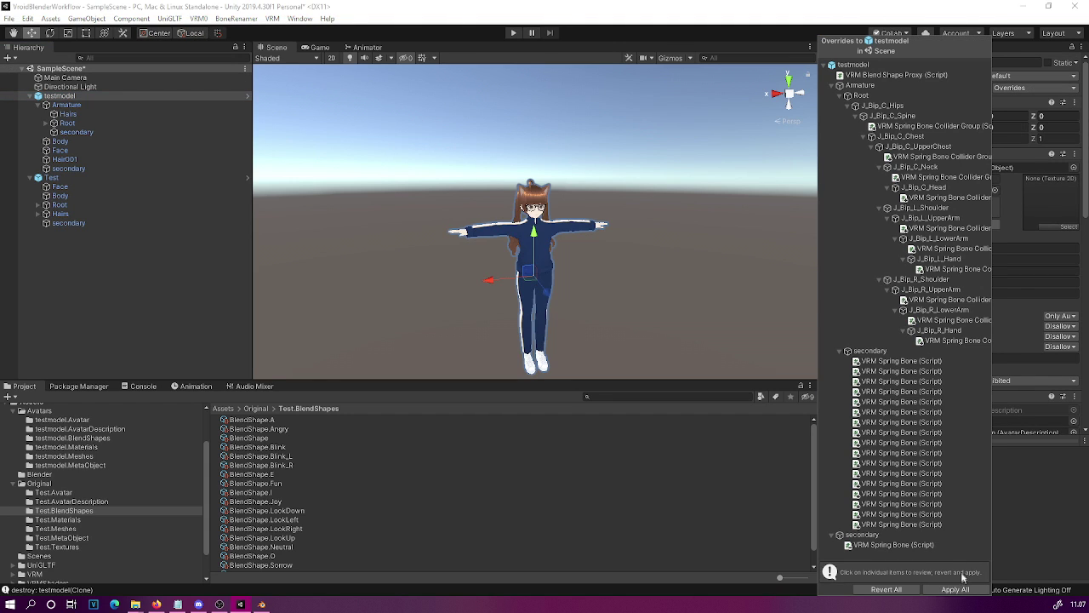
left_click(955, 589)
Export testmodel again with UniVRM-0.66.0, keeping the title Test2 and version 2
left_click(196, 19)
left_click(227, 34)
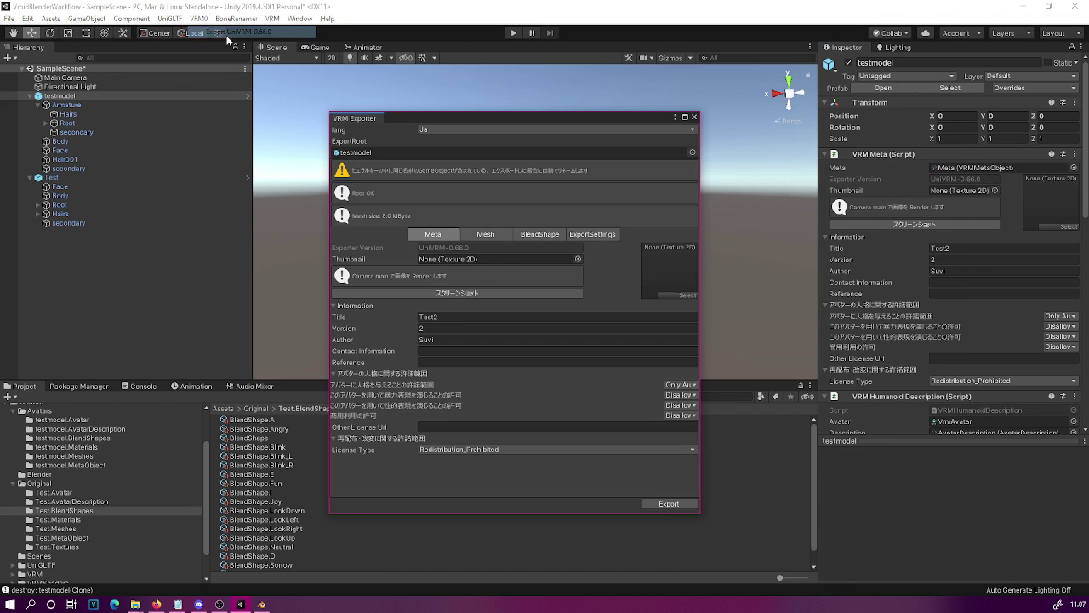
left_click(658, 504)
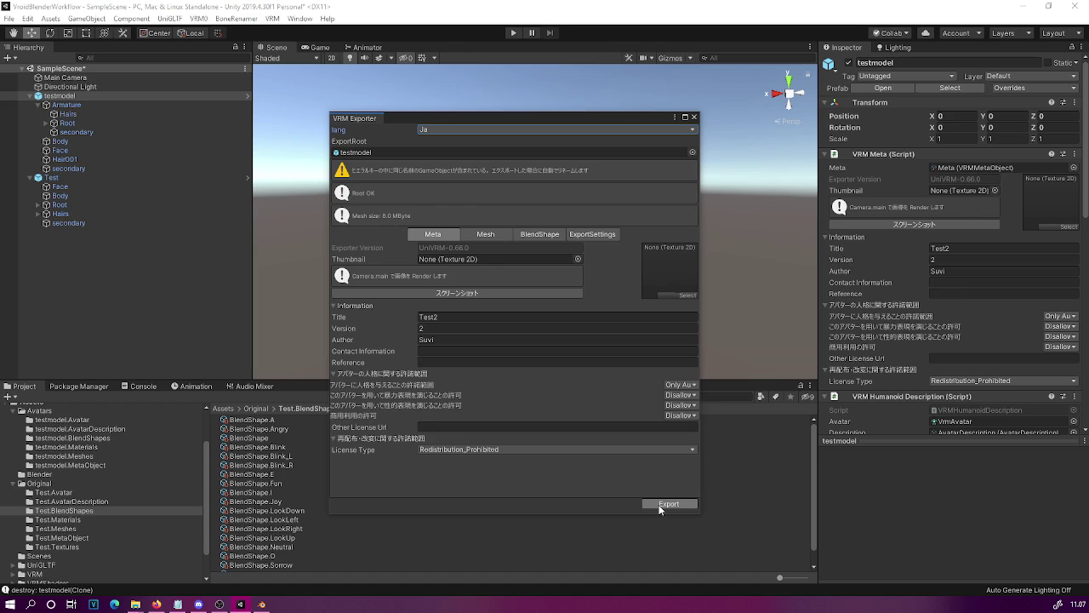